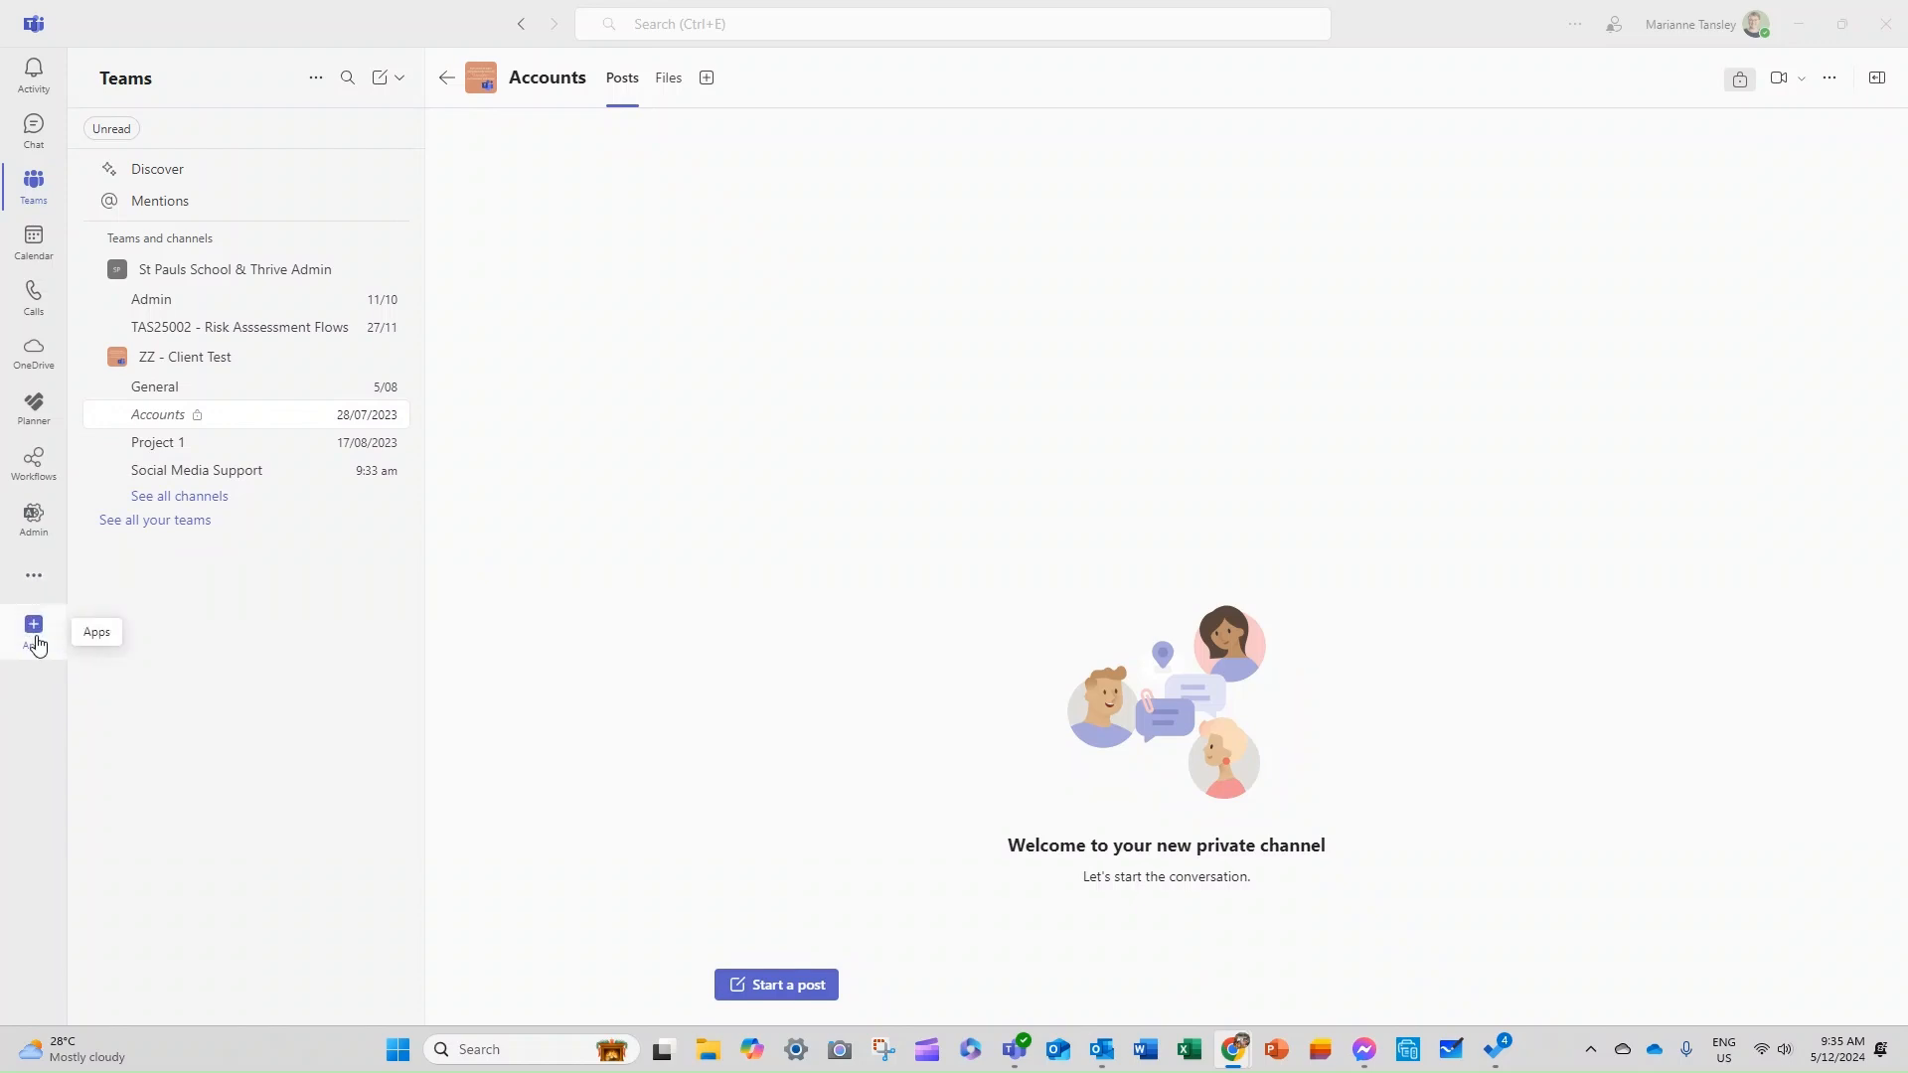
# Step: Search the Teams app store for "workflows" and show the options of the pinned Workflows app
pyautogui.click(37, 644)
pyautogui.click(174, 135)
pyautogui.write('work')
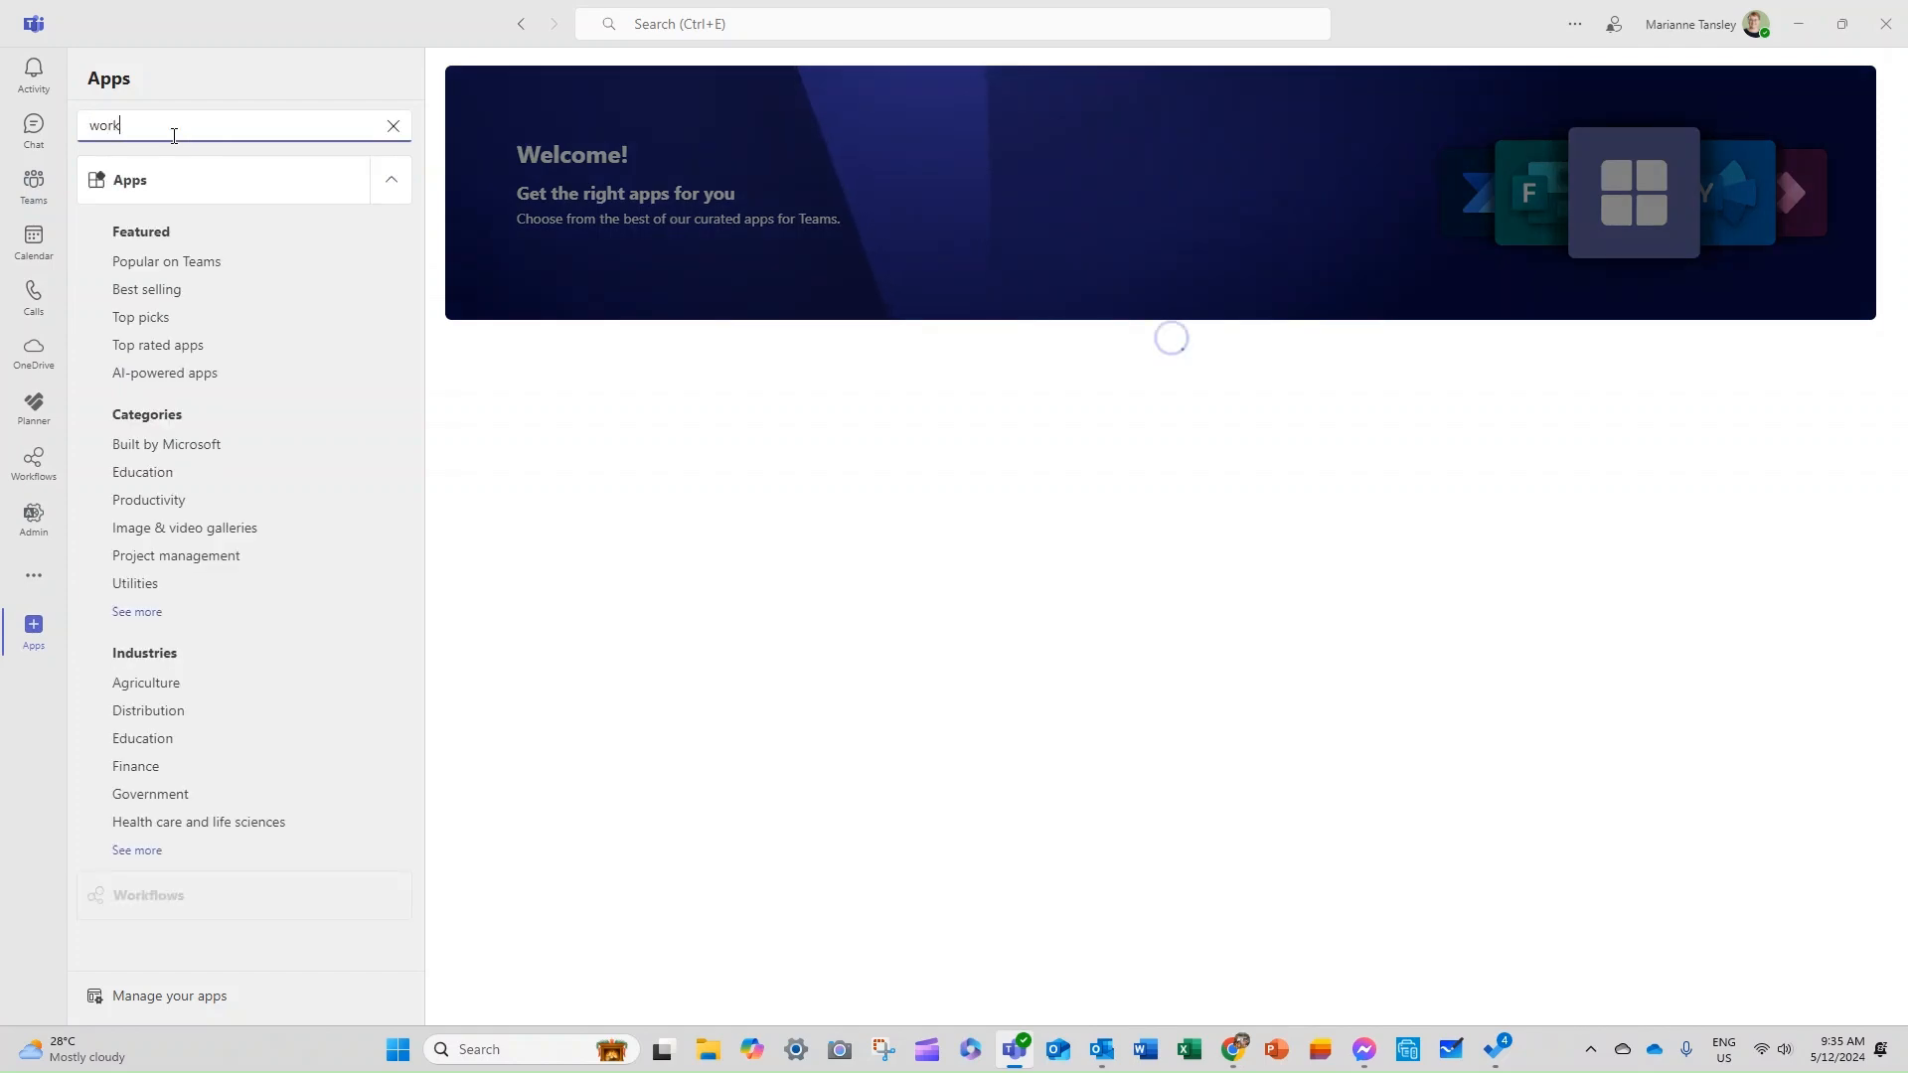
pyautogui.write('flows')
pyautogui.press('Return')
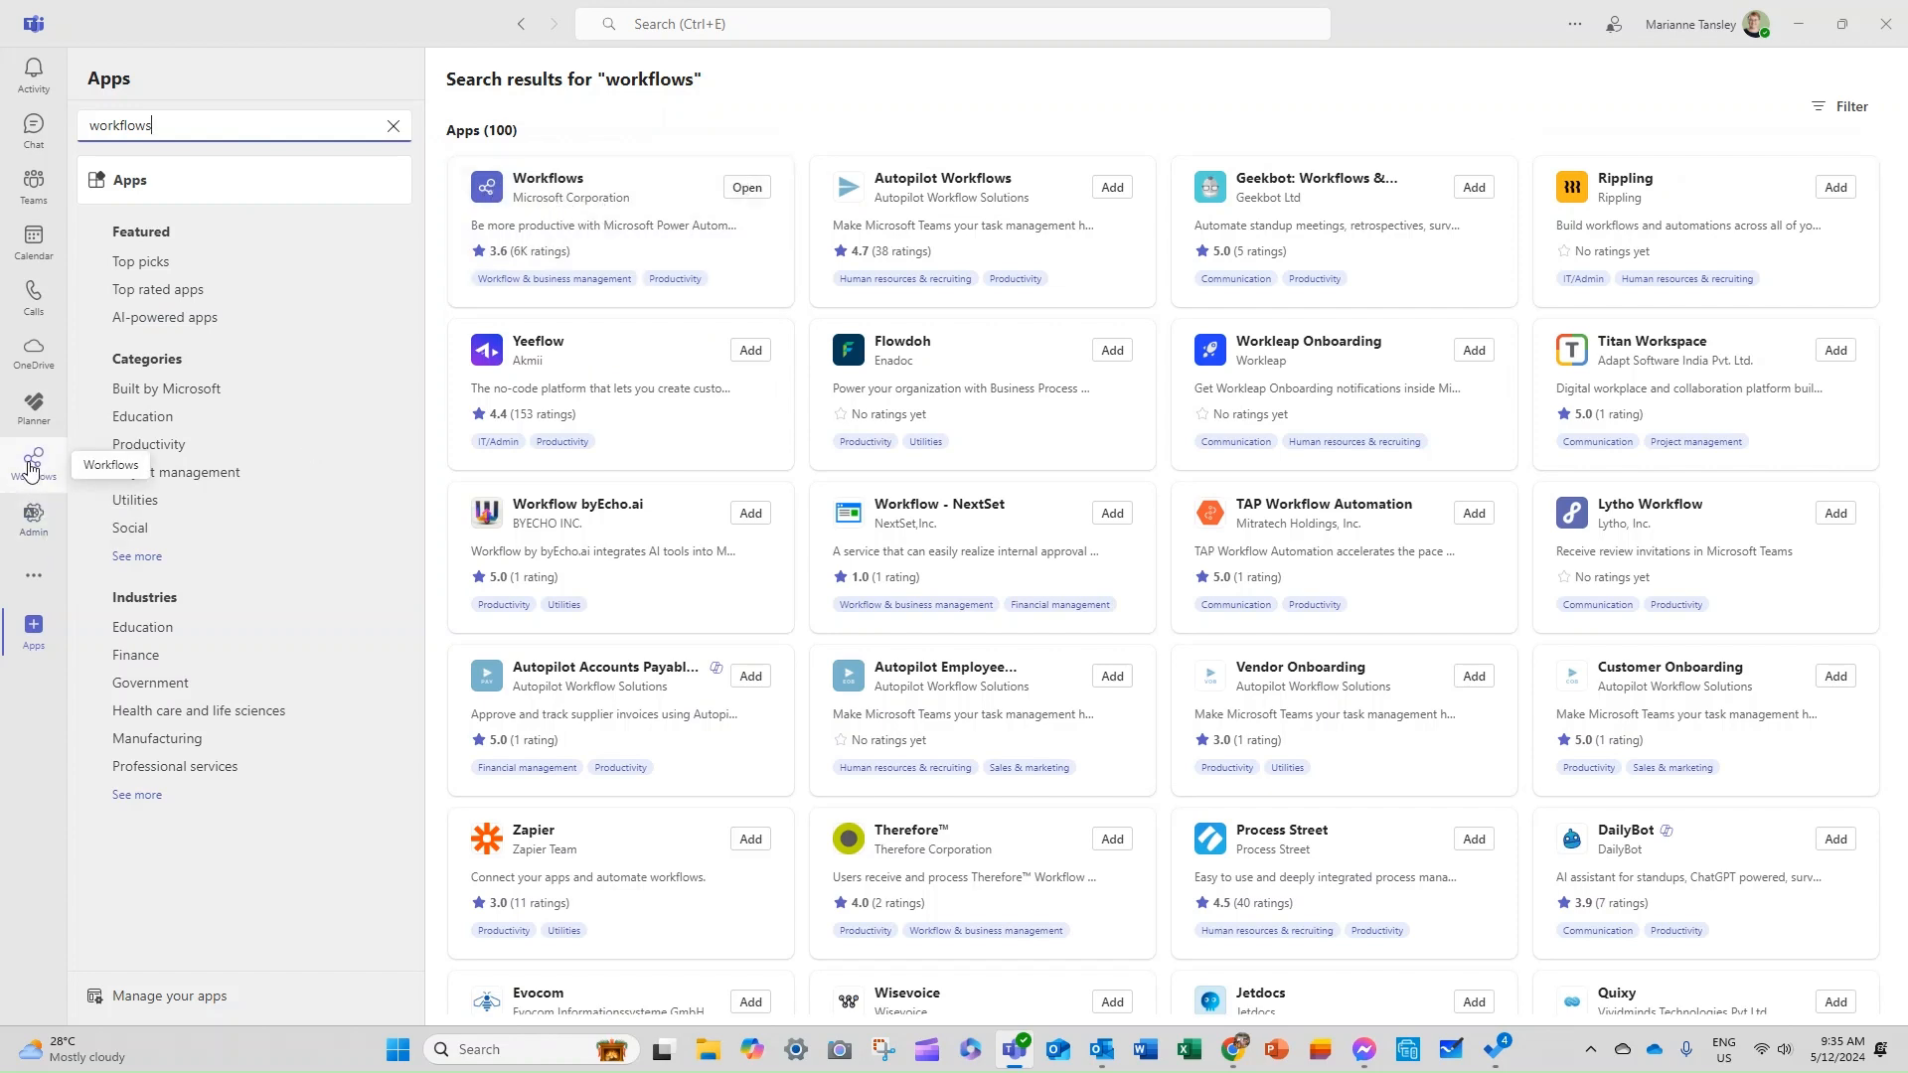
pyautogui.rightClick(30, 470)
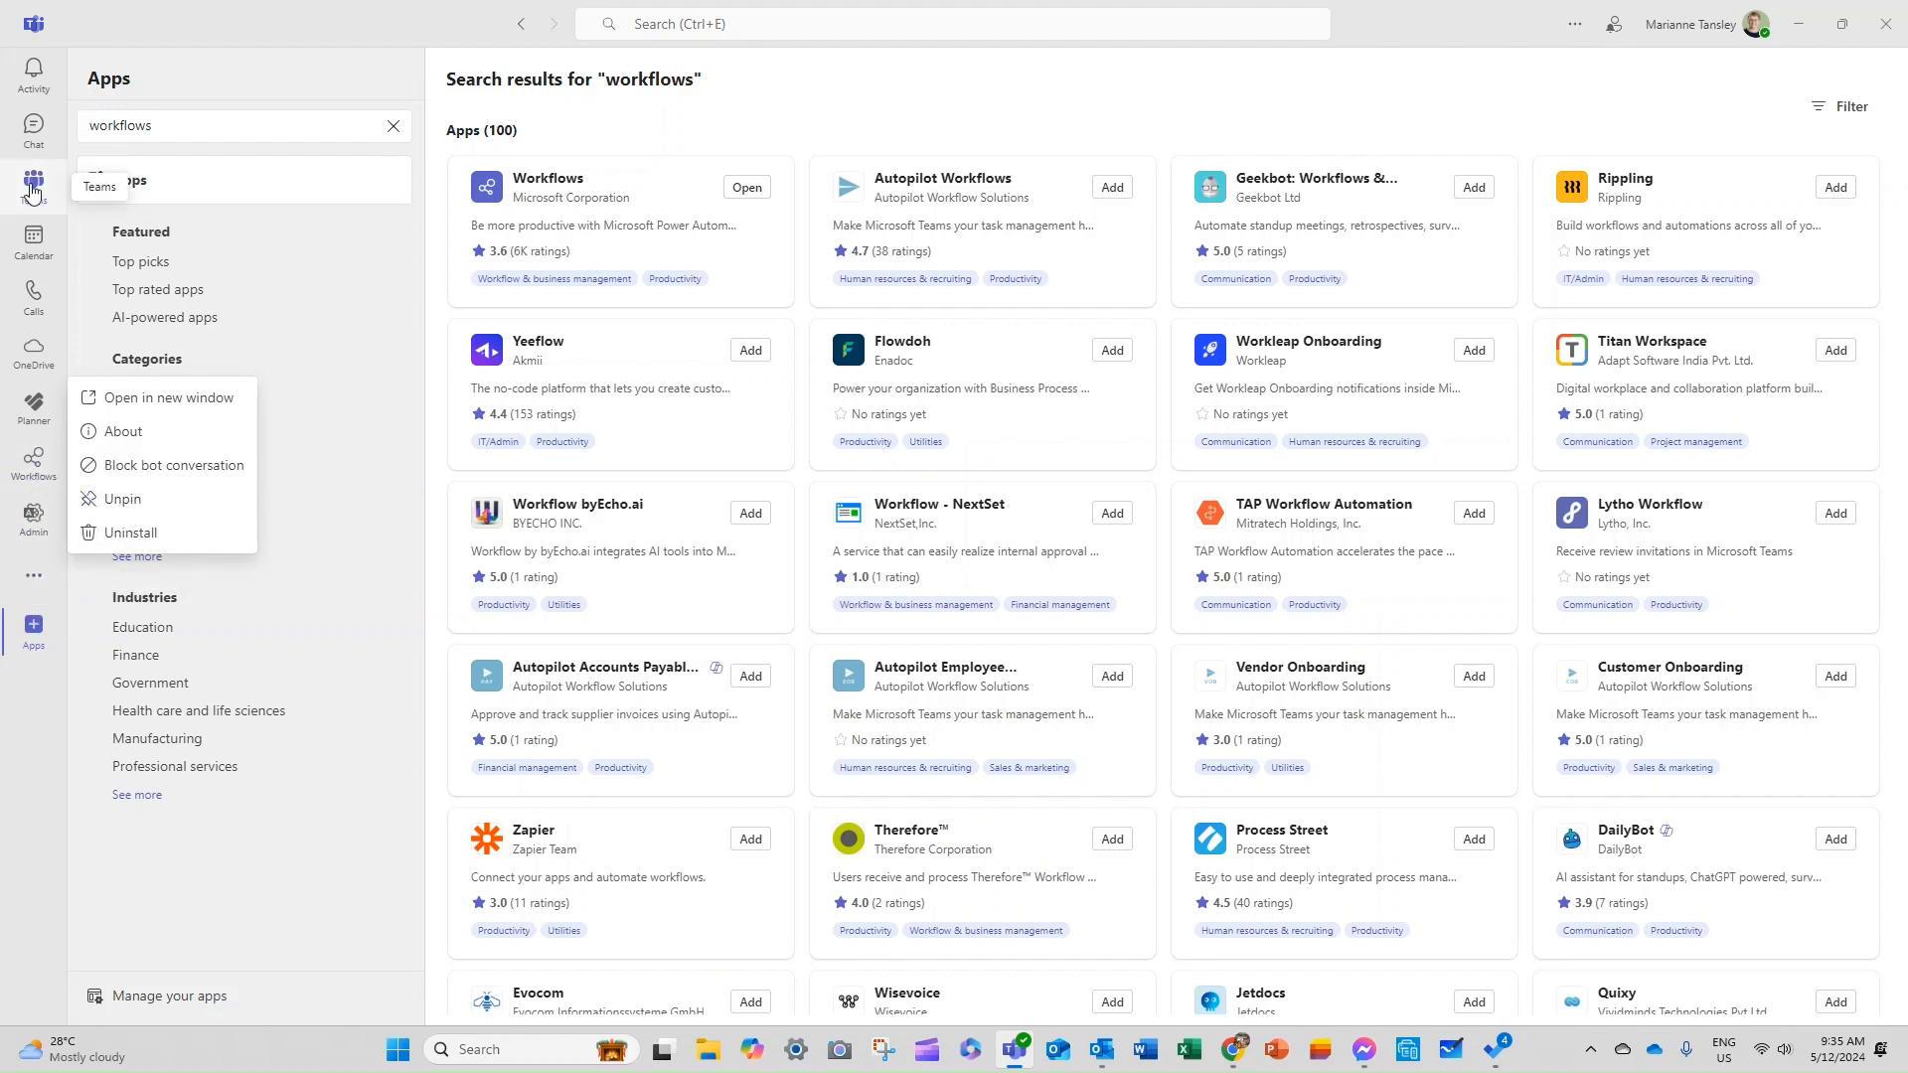
# Step: Open the workflow setup for the General channel of the ZZ - Client Test team
pyautogui.click(32, 187)
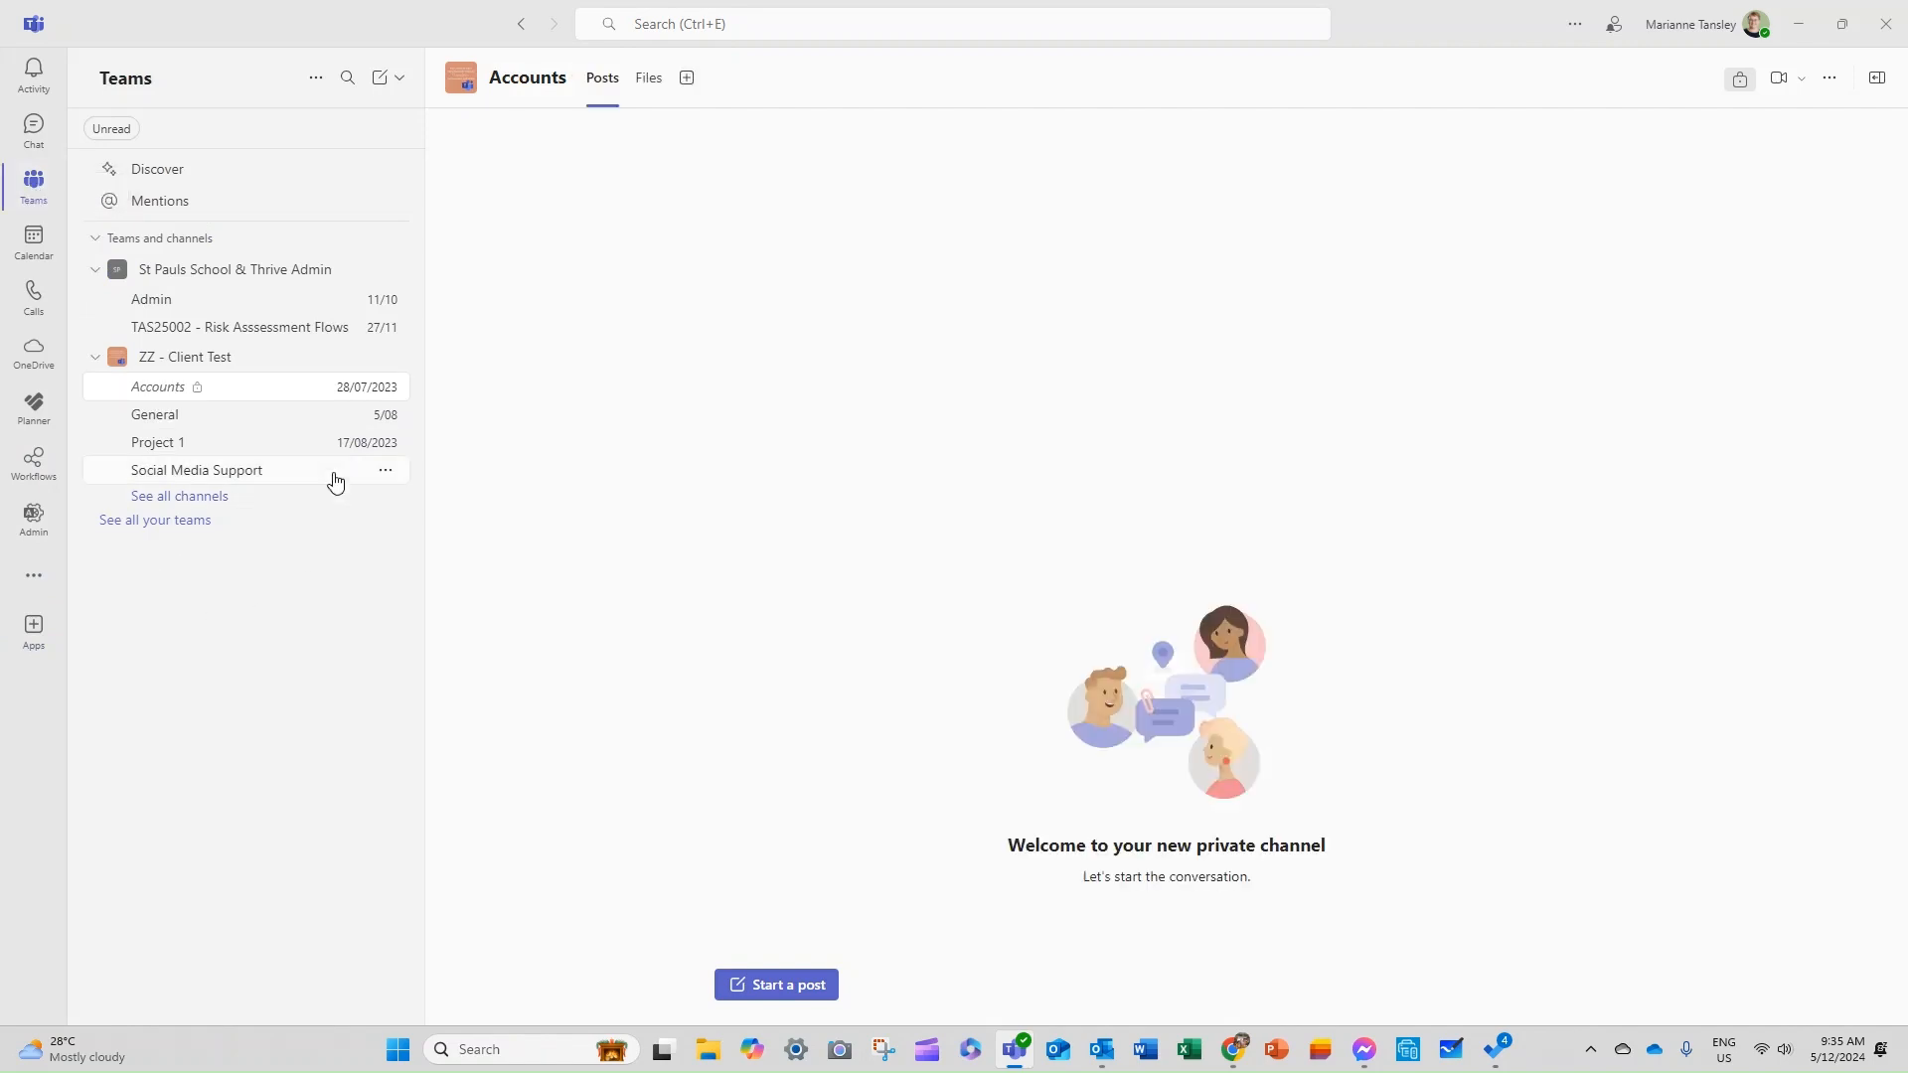
pyautogui.click(184, 423)
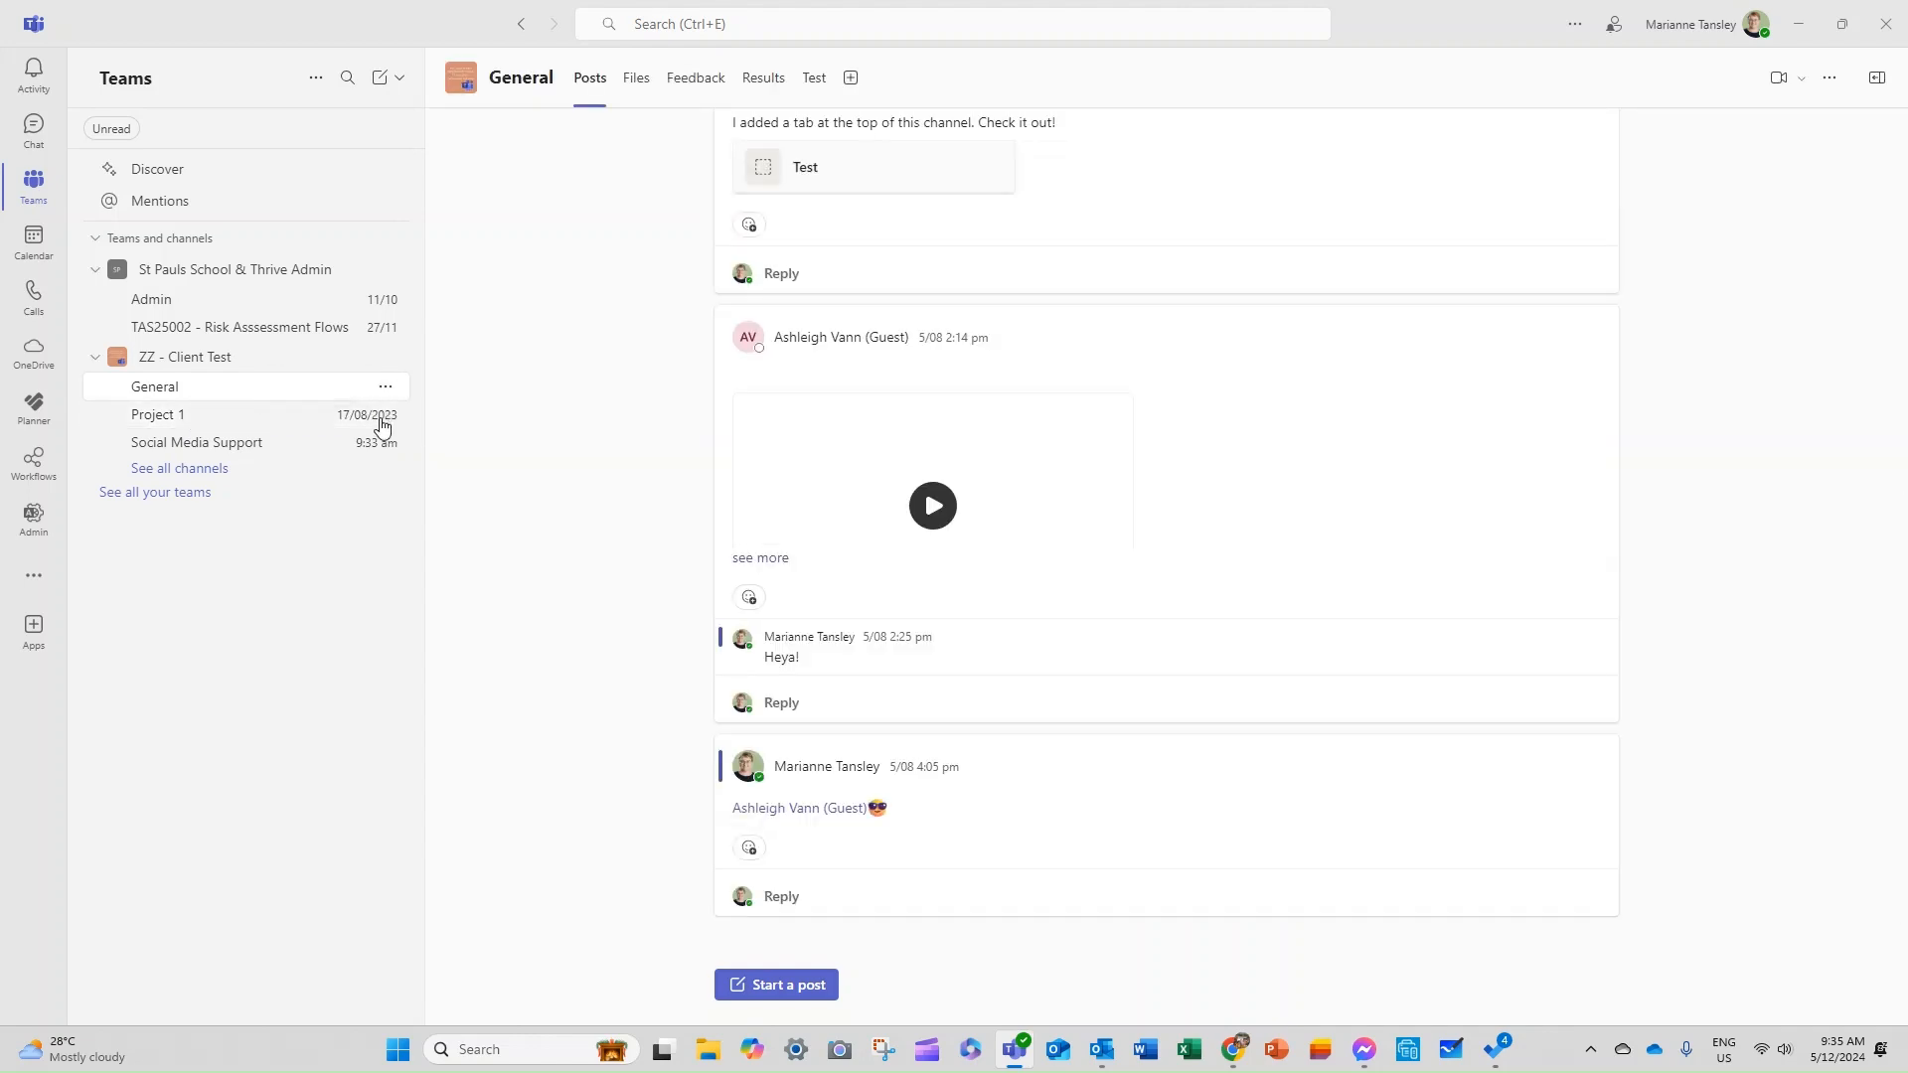
pyautogui.click(386, 388)
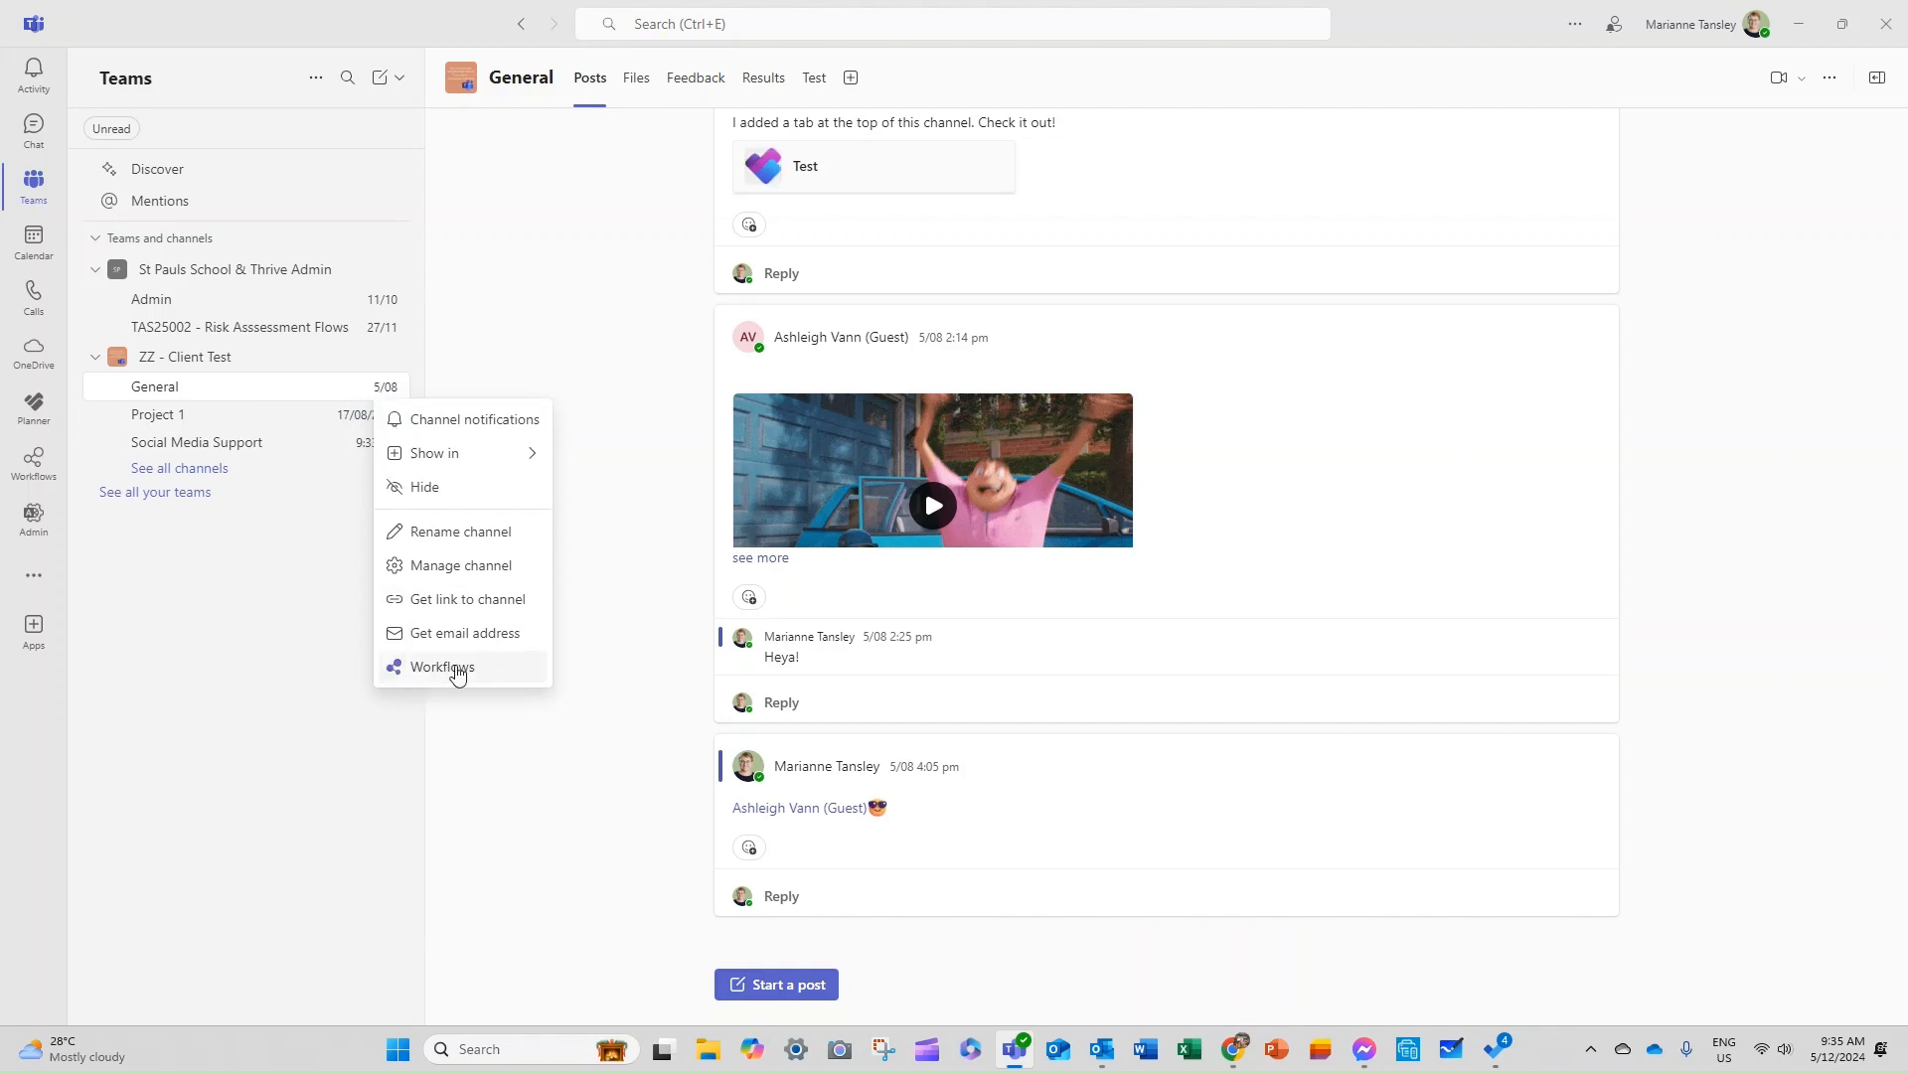
pyautogui.click(456, 670)
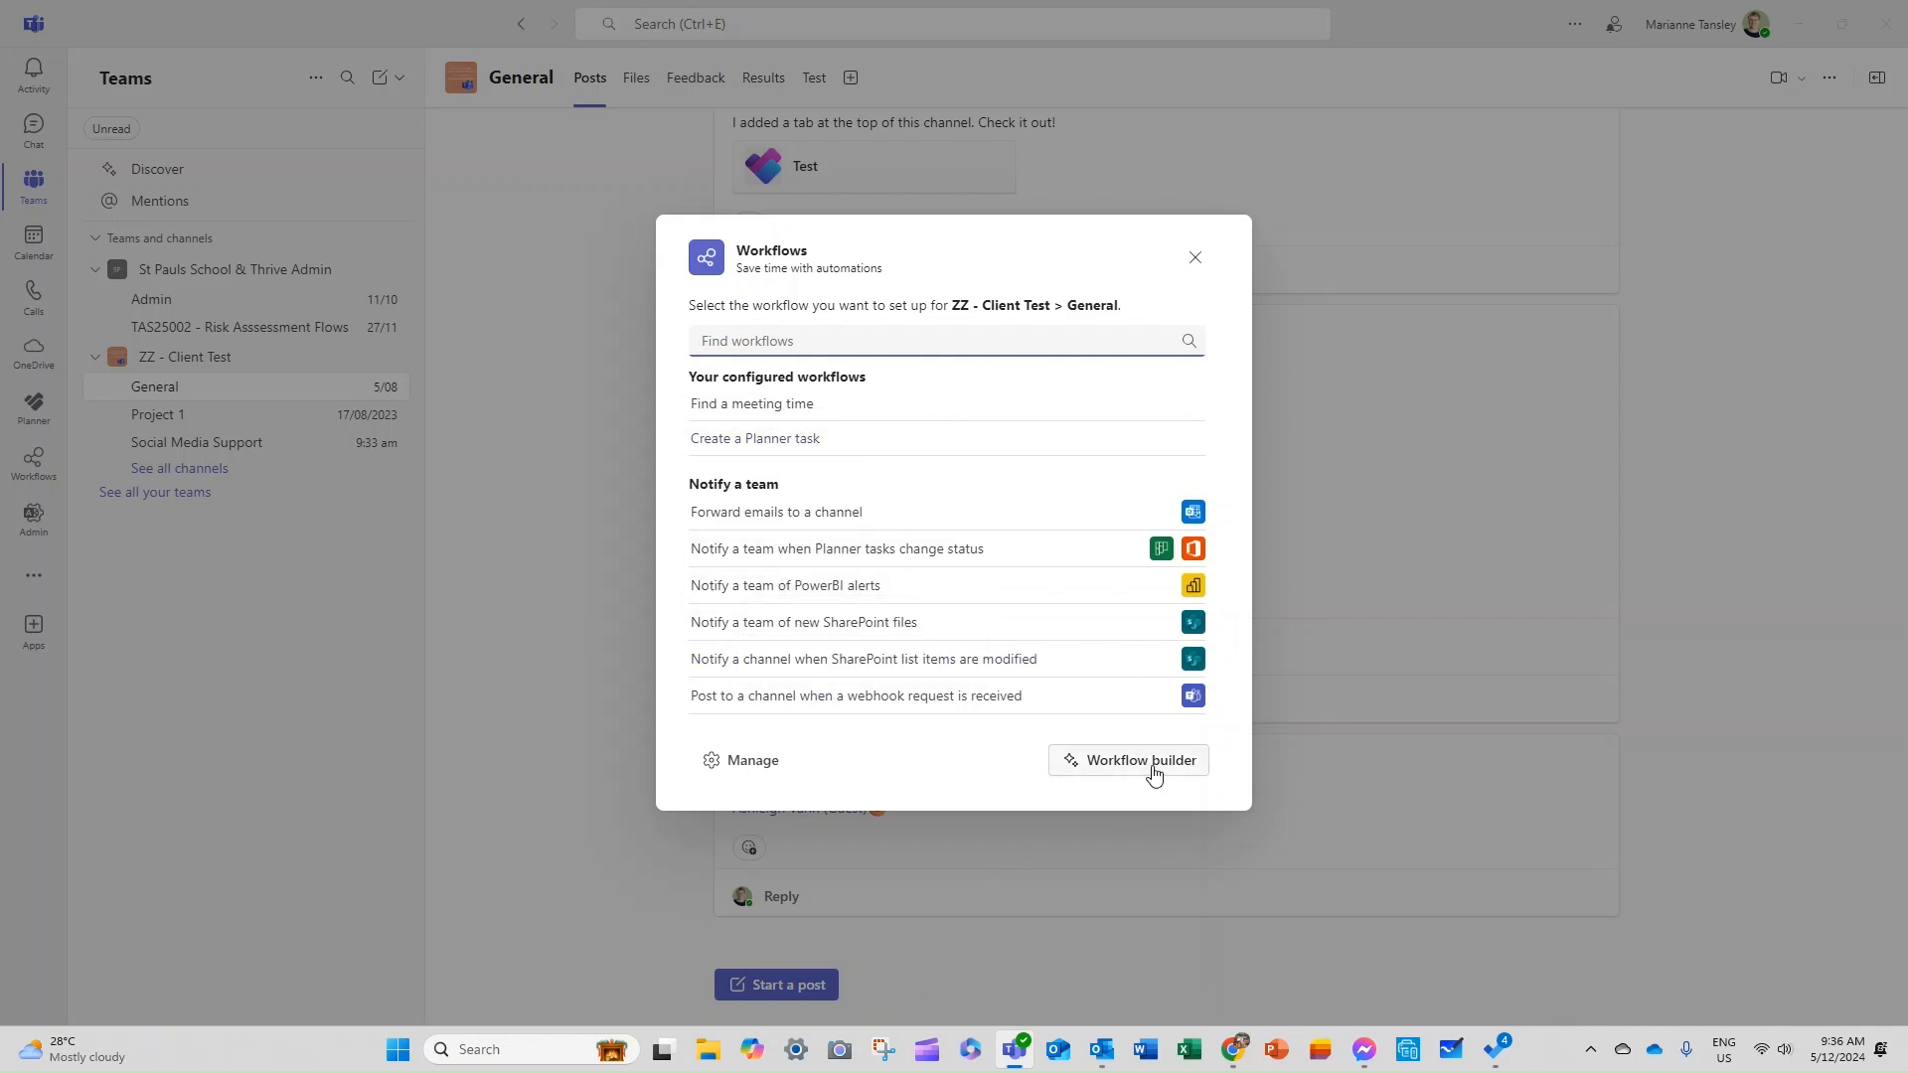
# Step: Browse the available workflow templates and choose "Notify a team of new SharePoint files"
pyautogui.scroll(-6, 951, 611)
pyautogui.scroll(-3, 951, 610)
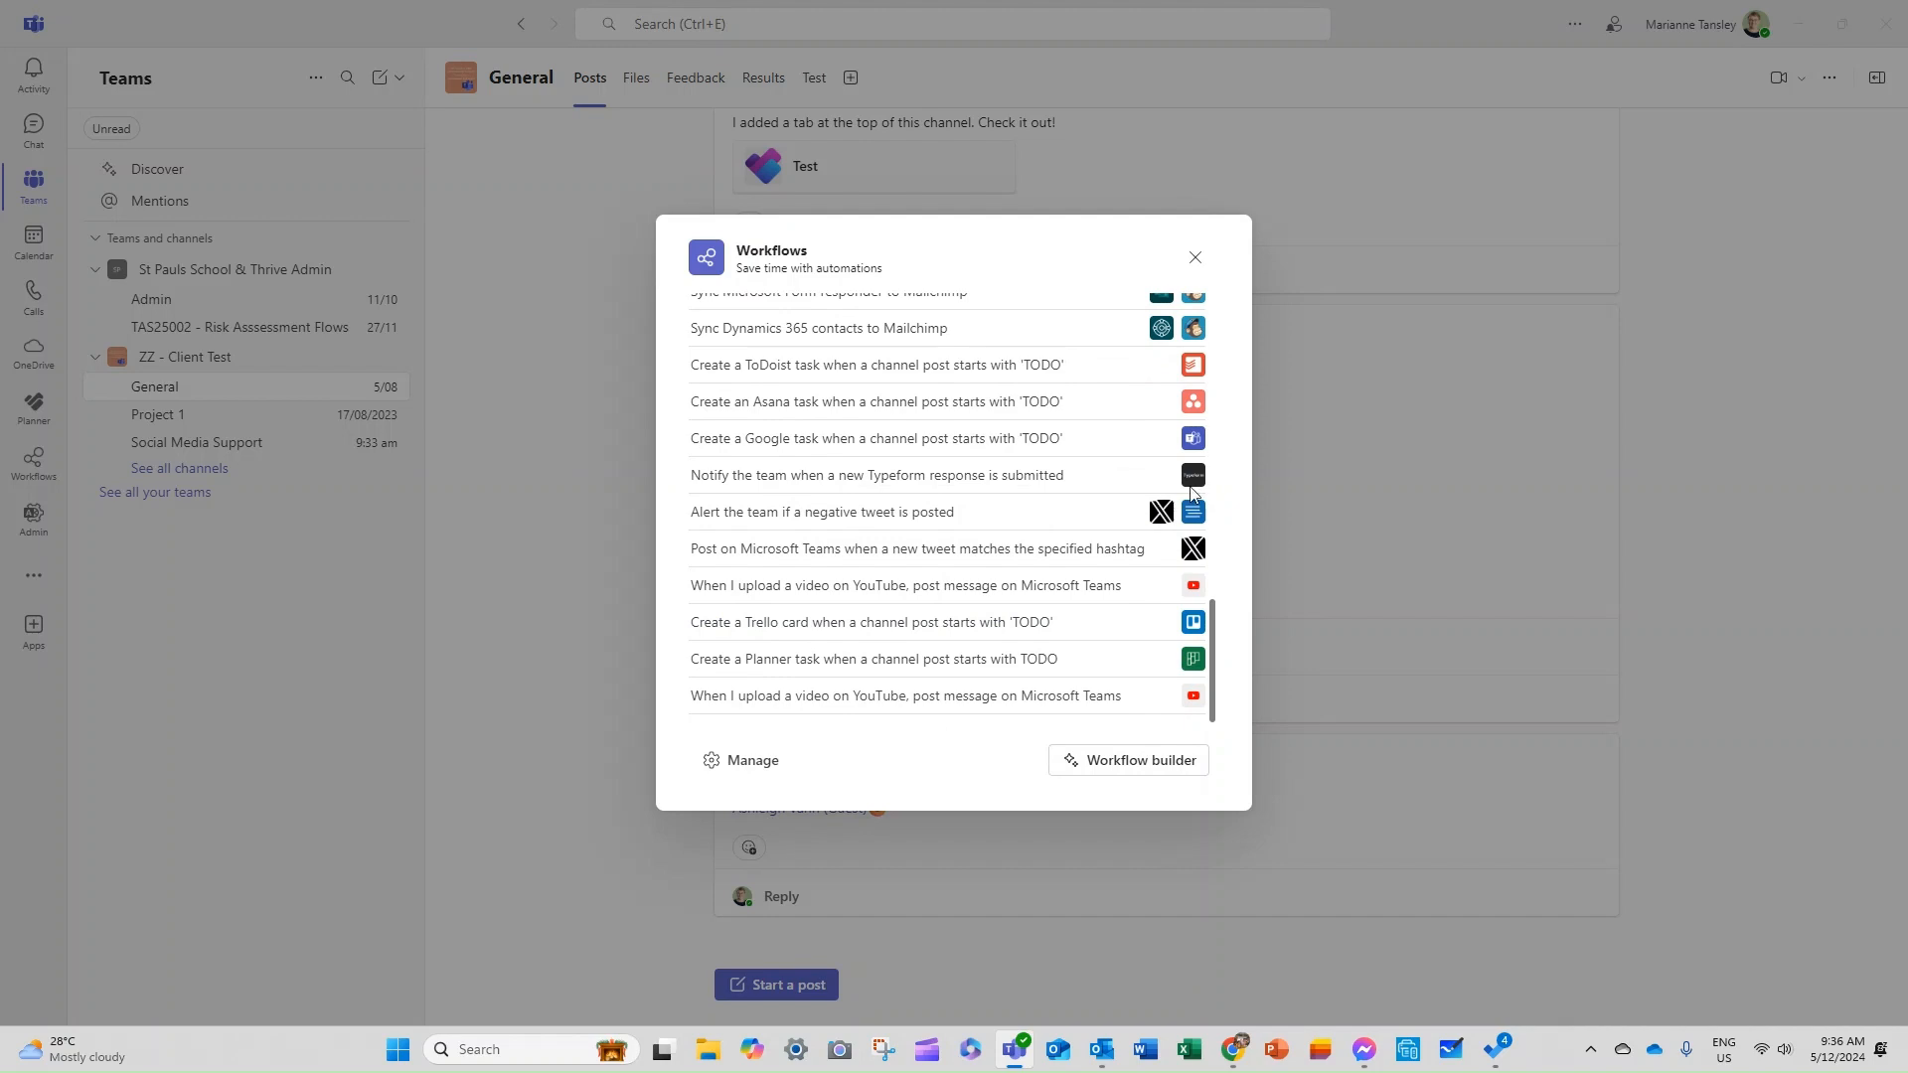
pyautogui.scroll(2, 1195, 480)
pyautogui.scroll(2, 1196, 480)
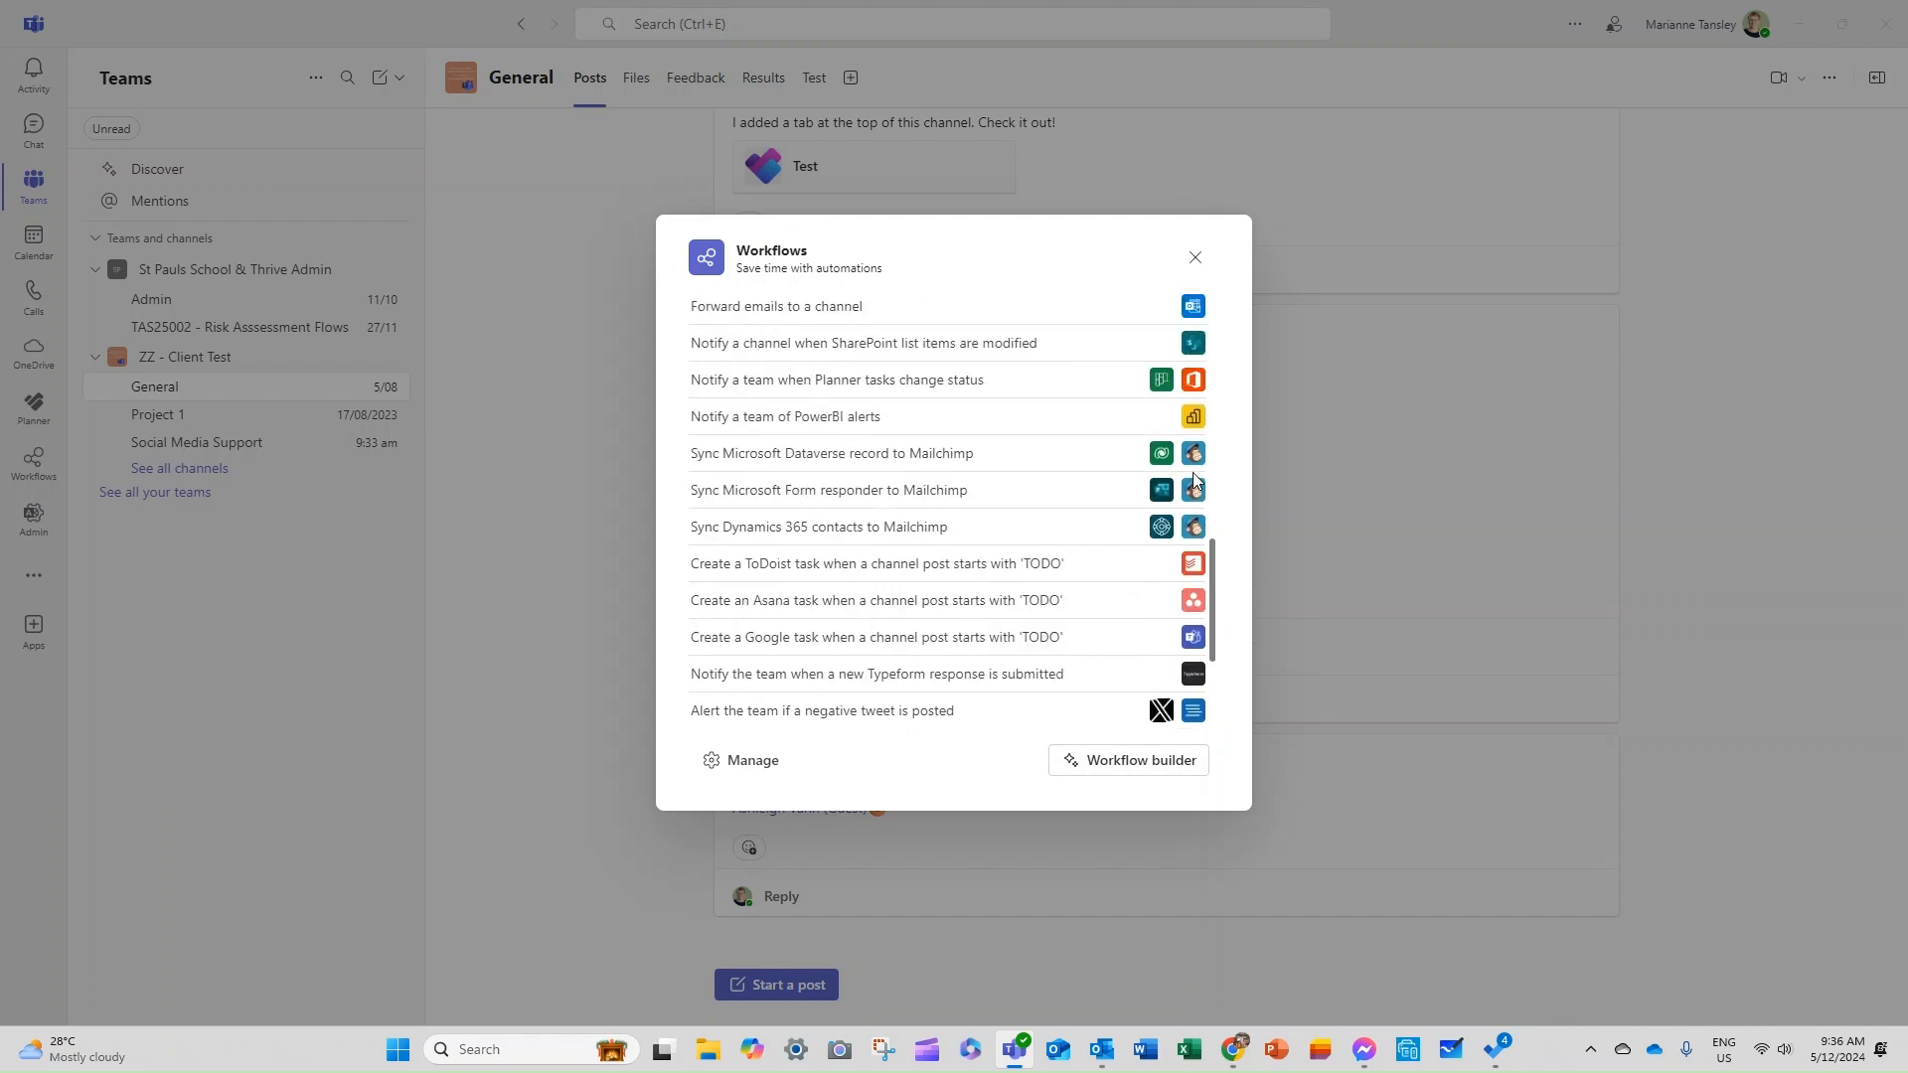
pyautogui.scroll(5, 1054, 538)
pyautogui.scroll(5, 1055, 538)
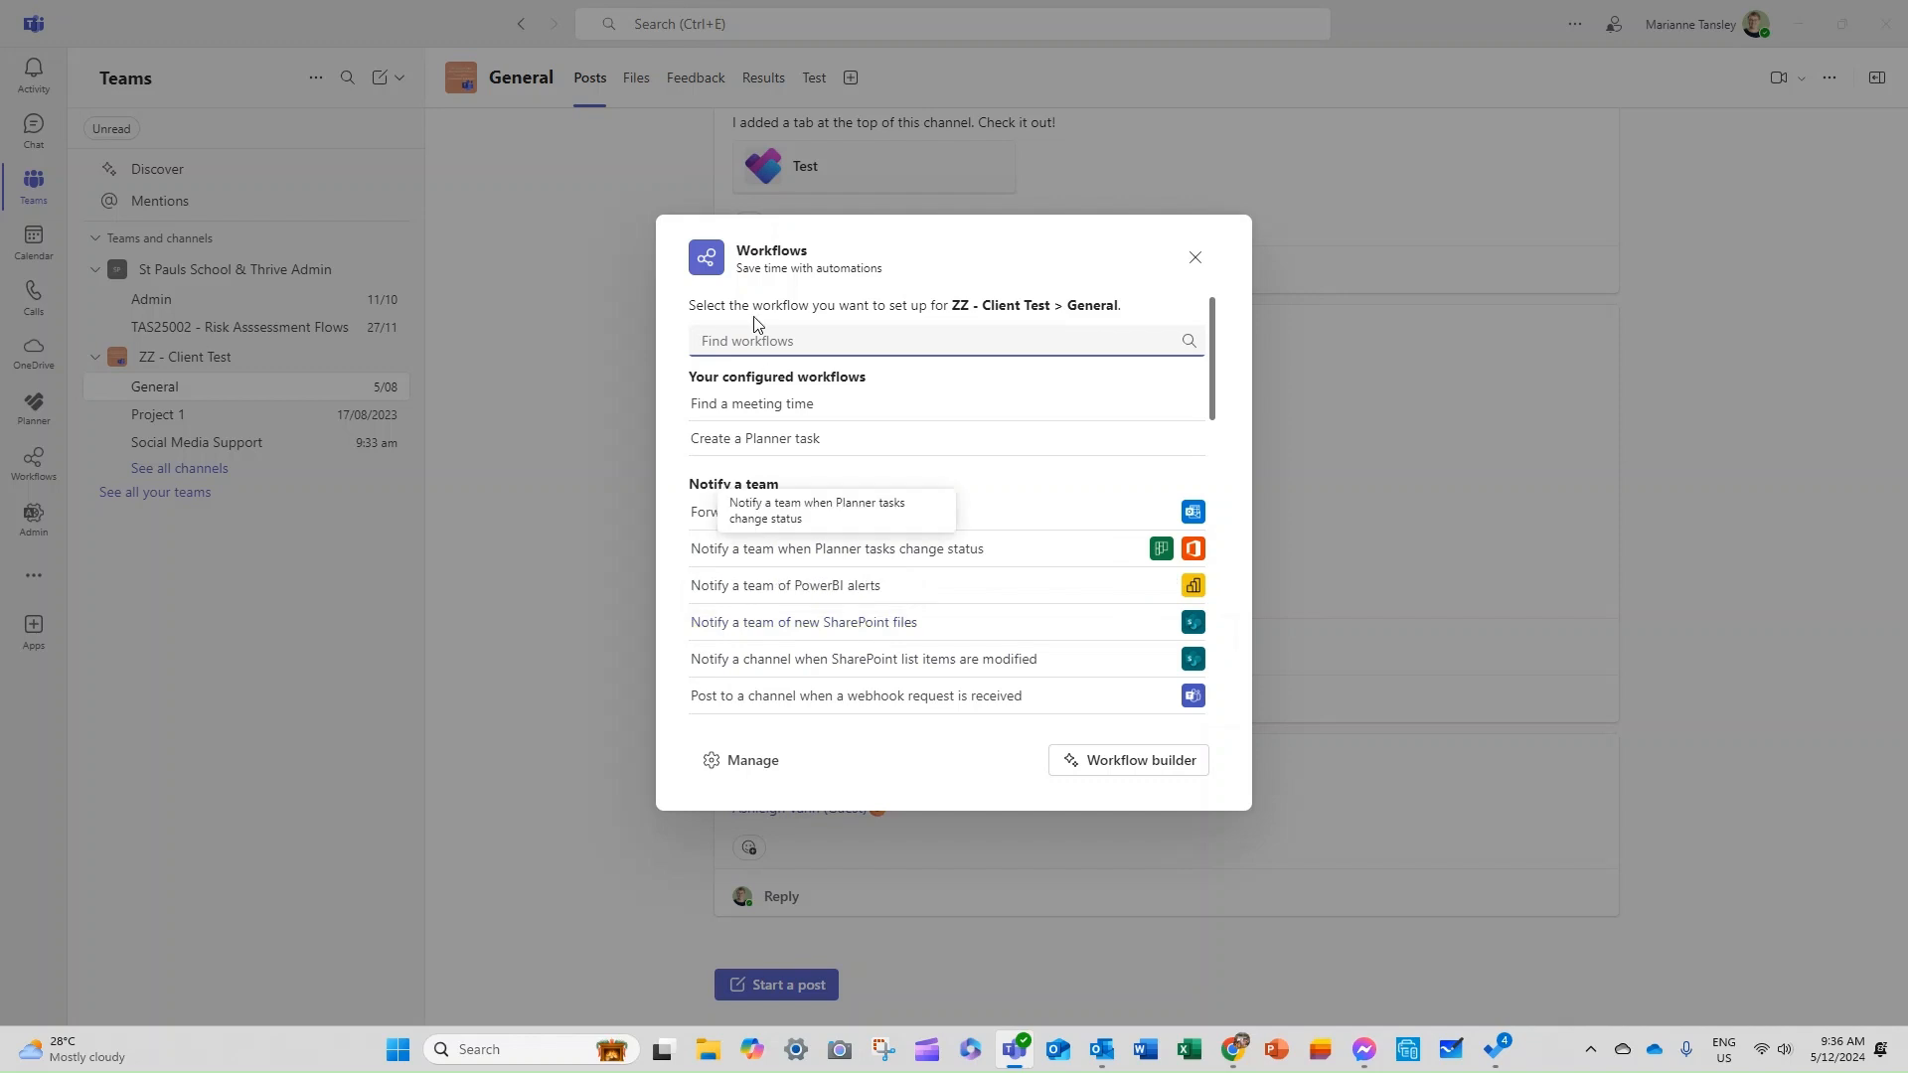
pyautogui.click(780, 623)
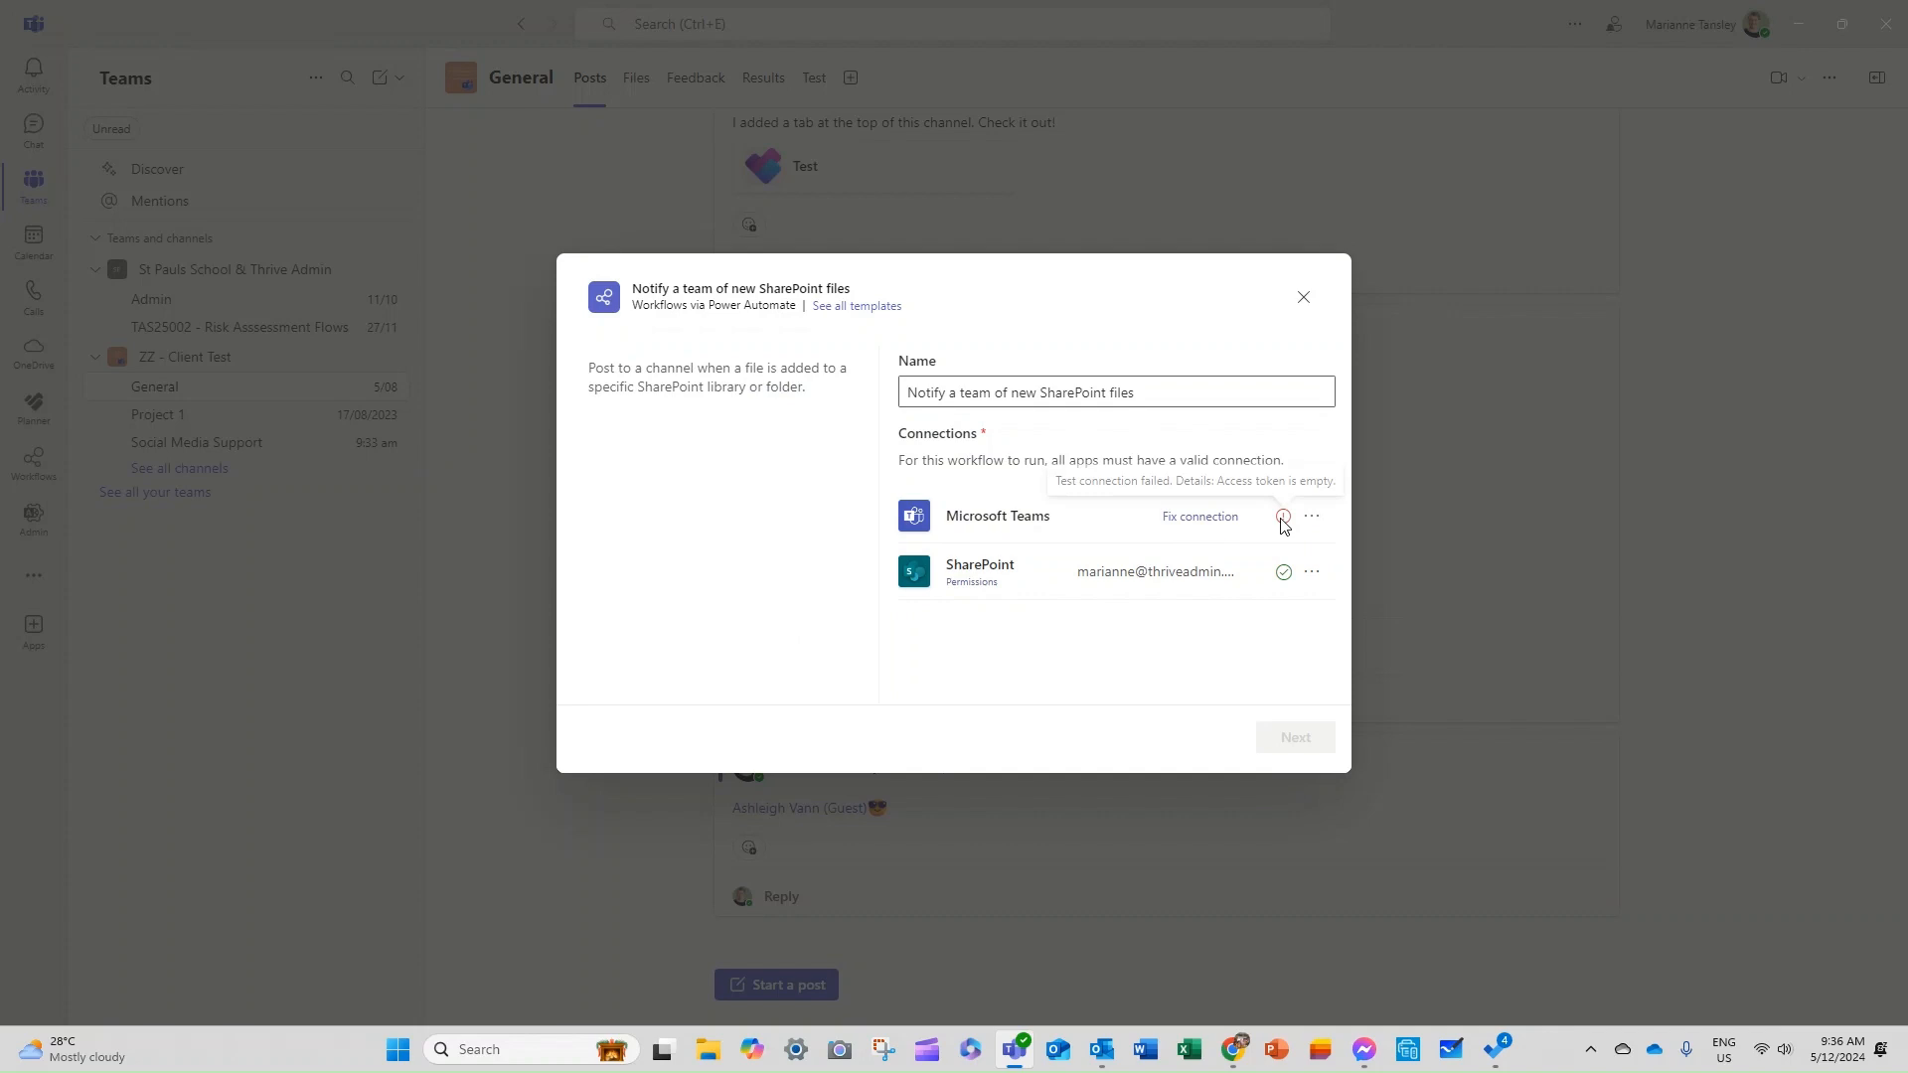
# Step: Fix the Microsoft Teams connection by signing in, and name the workflow "NEW FILE - ZZ Client Test (General) - Team Notification"
pyautogui.click(1193, 518)
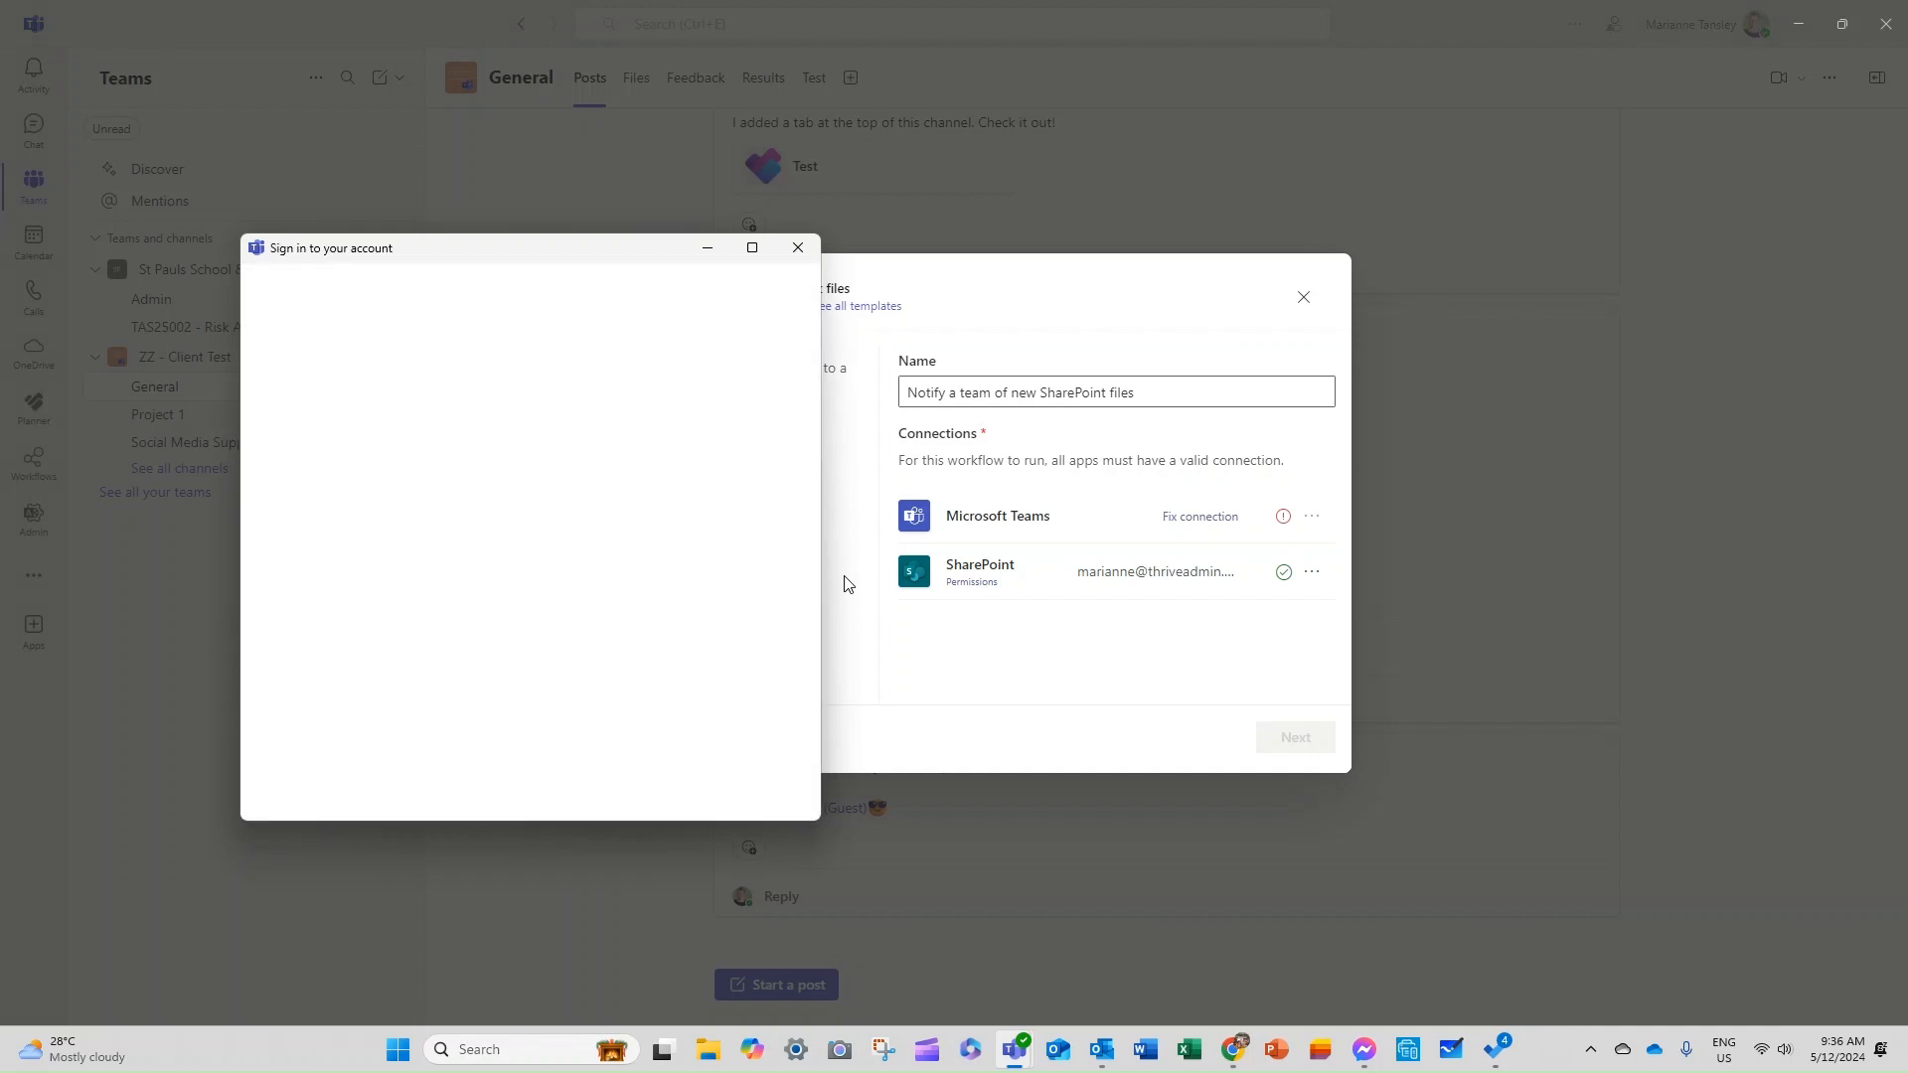
pyautogui.click(447, 498)
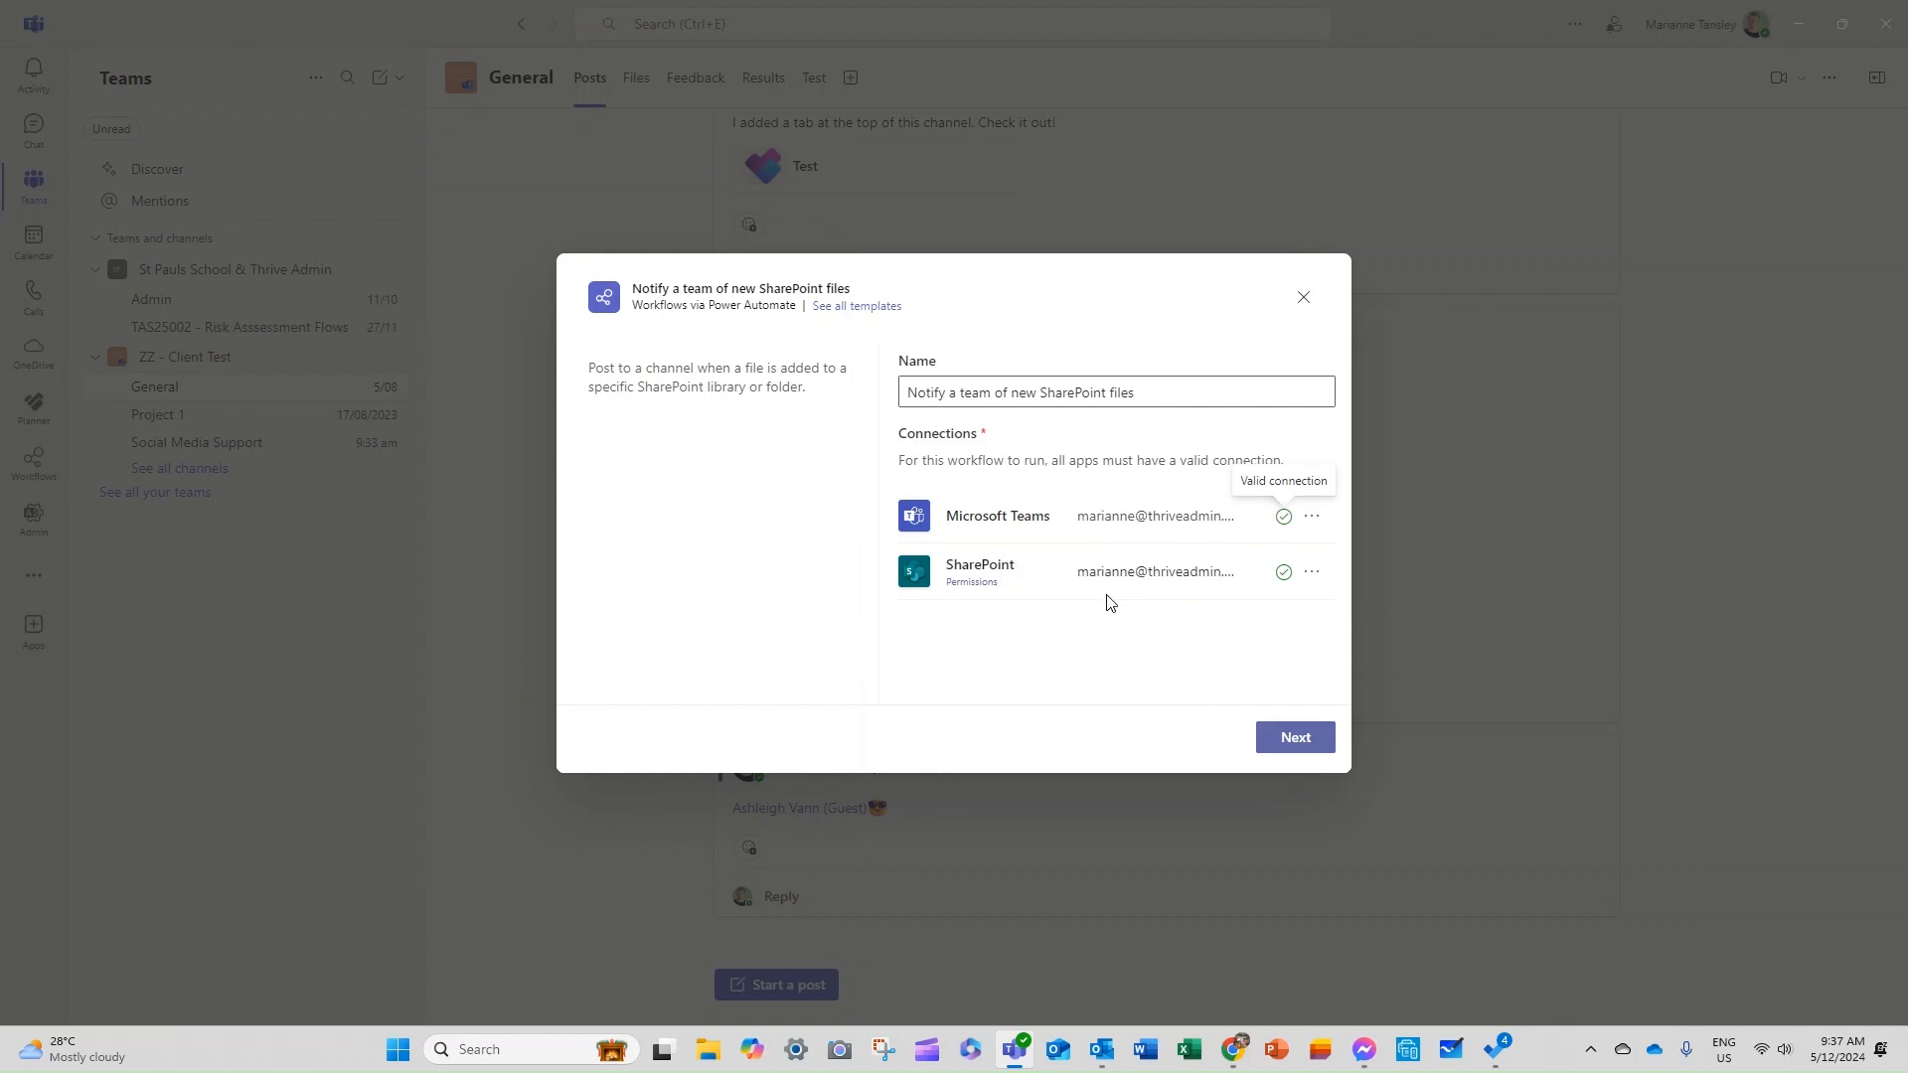
pyautogui.moveTo(1148, 394); pyautogui.dragTo(805, 559)
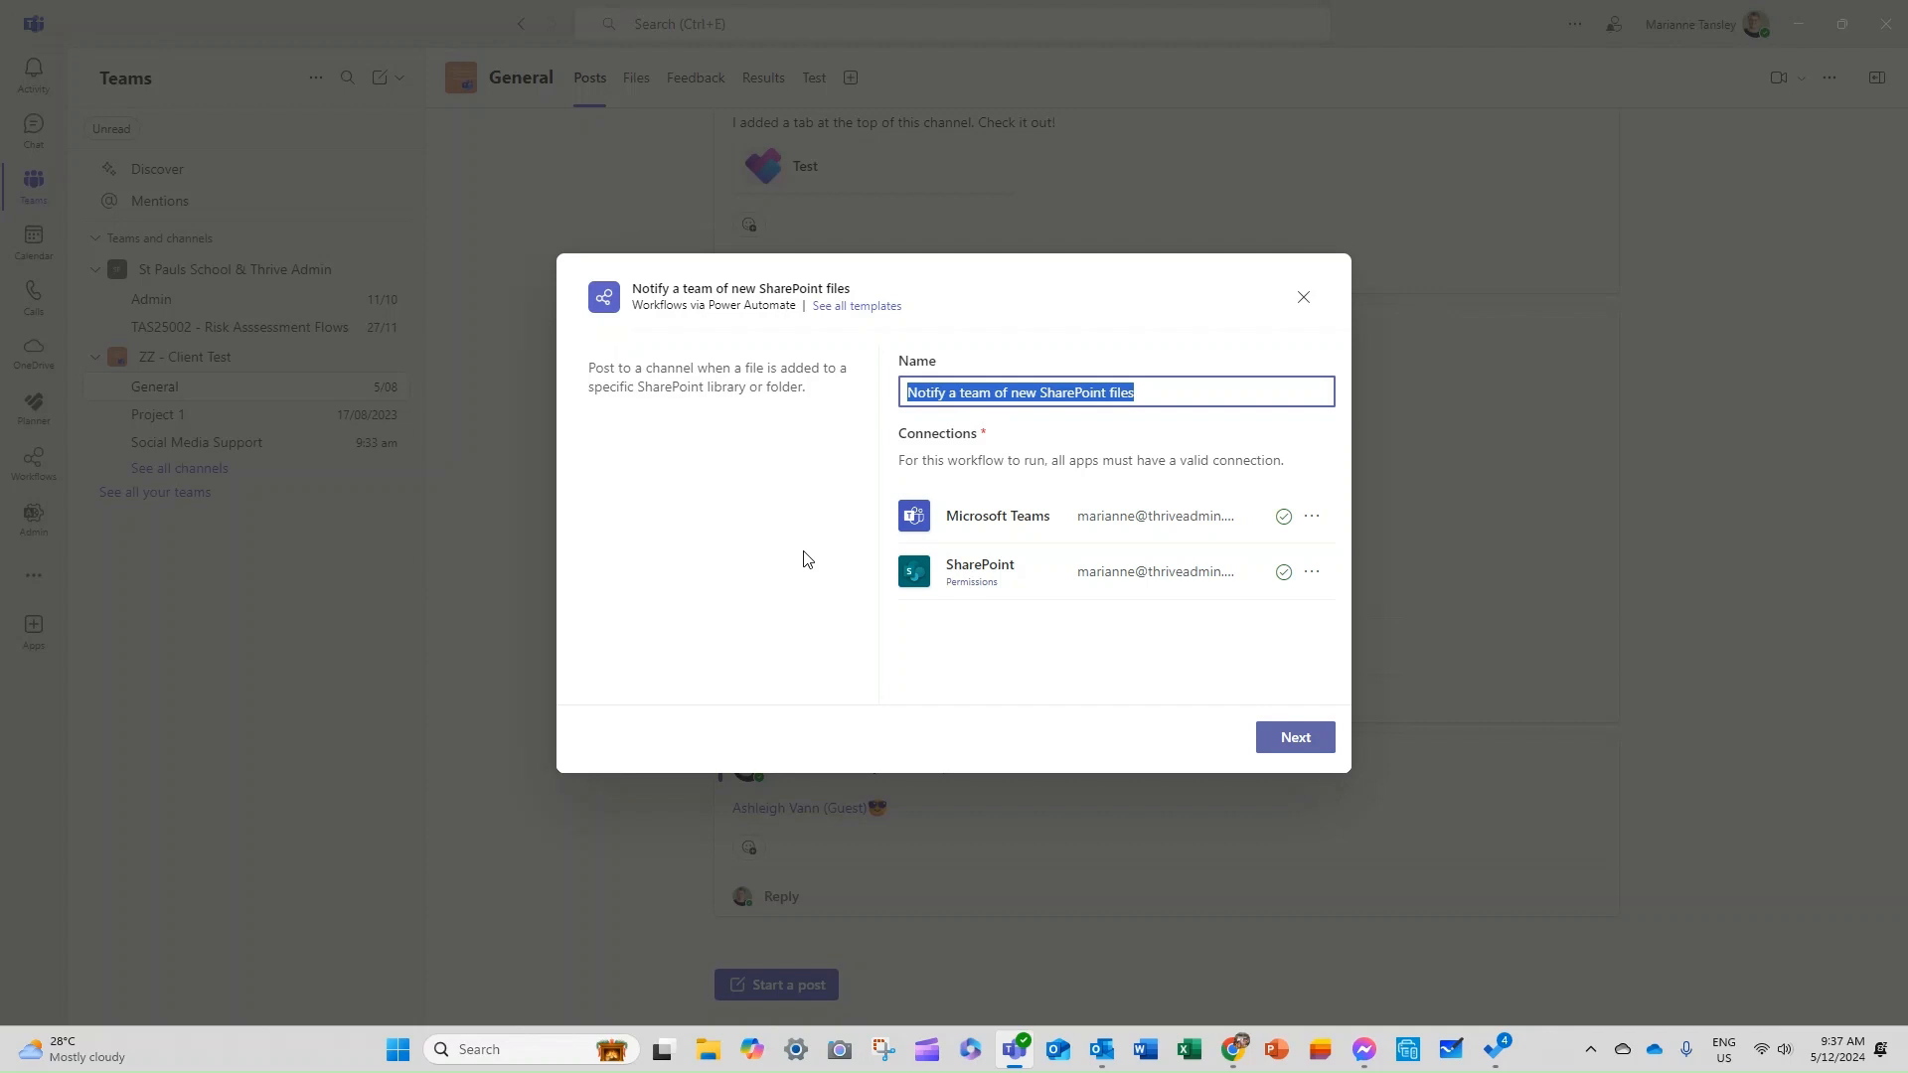
pyautogui.write('NEW FILE - ')
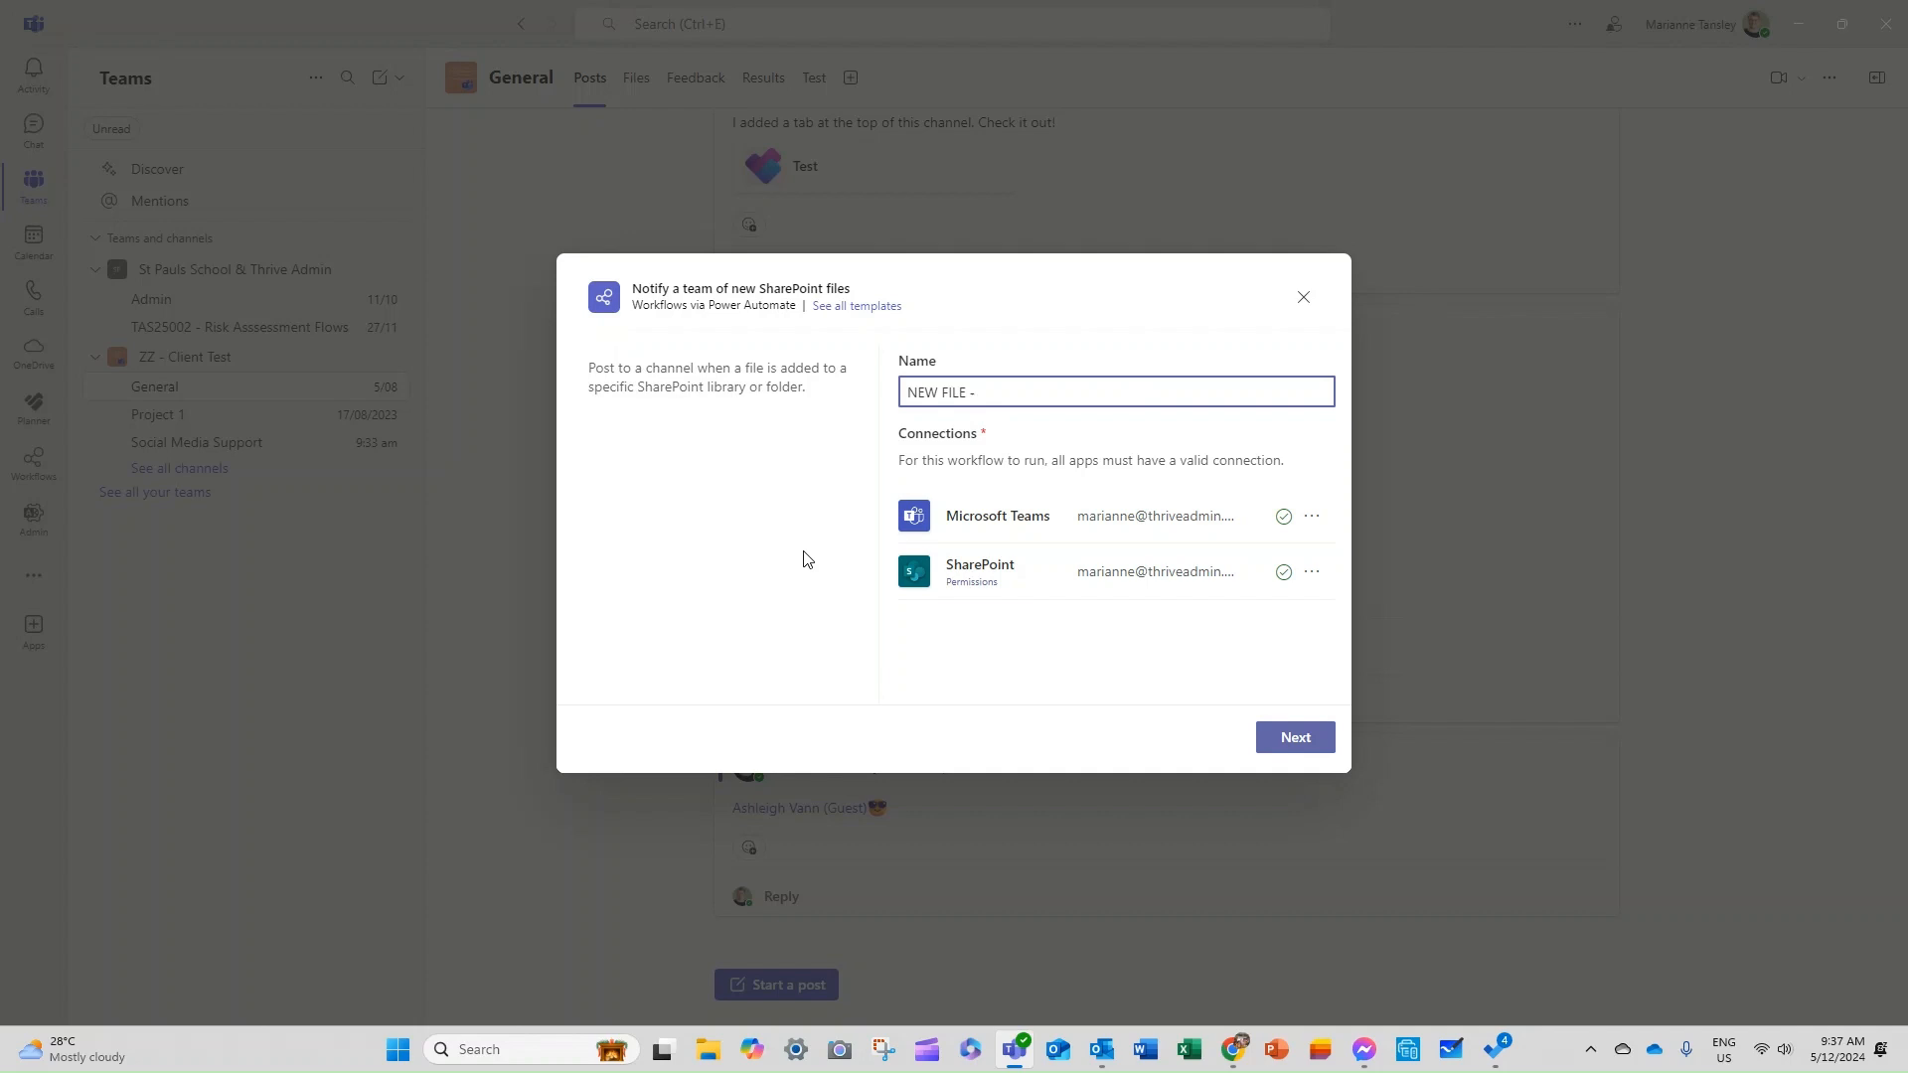
pyautogui.write('ZZ Client Test (General) - Team Notification')
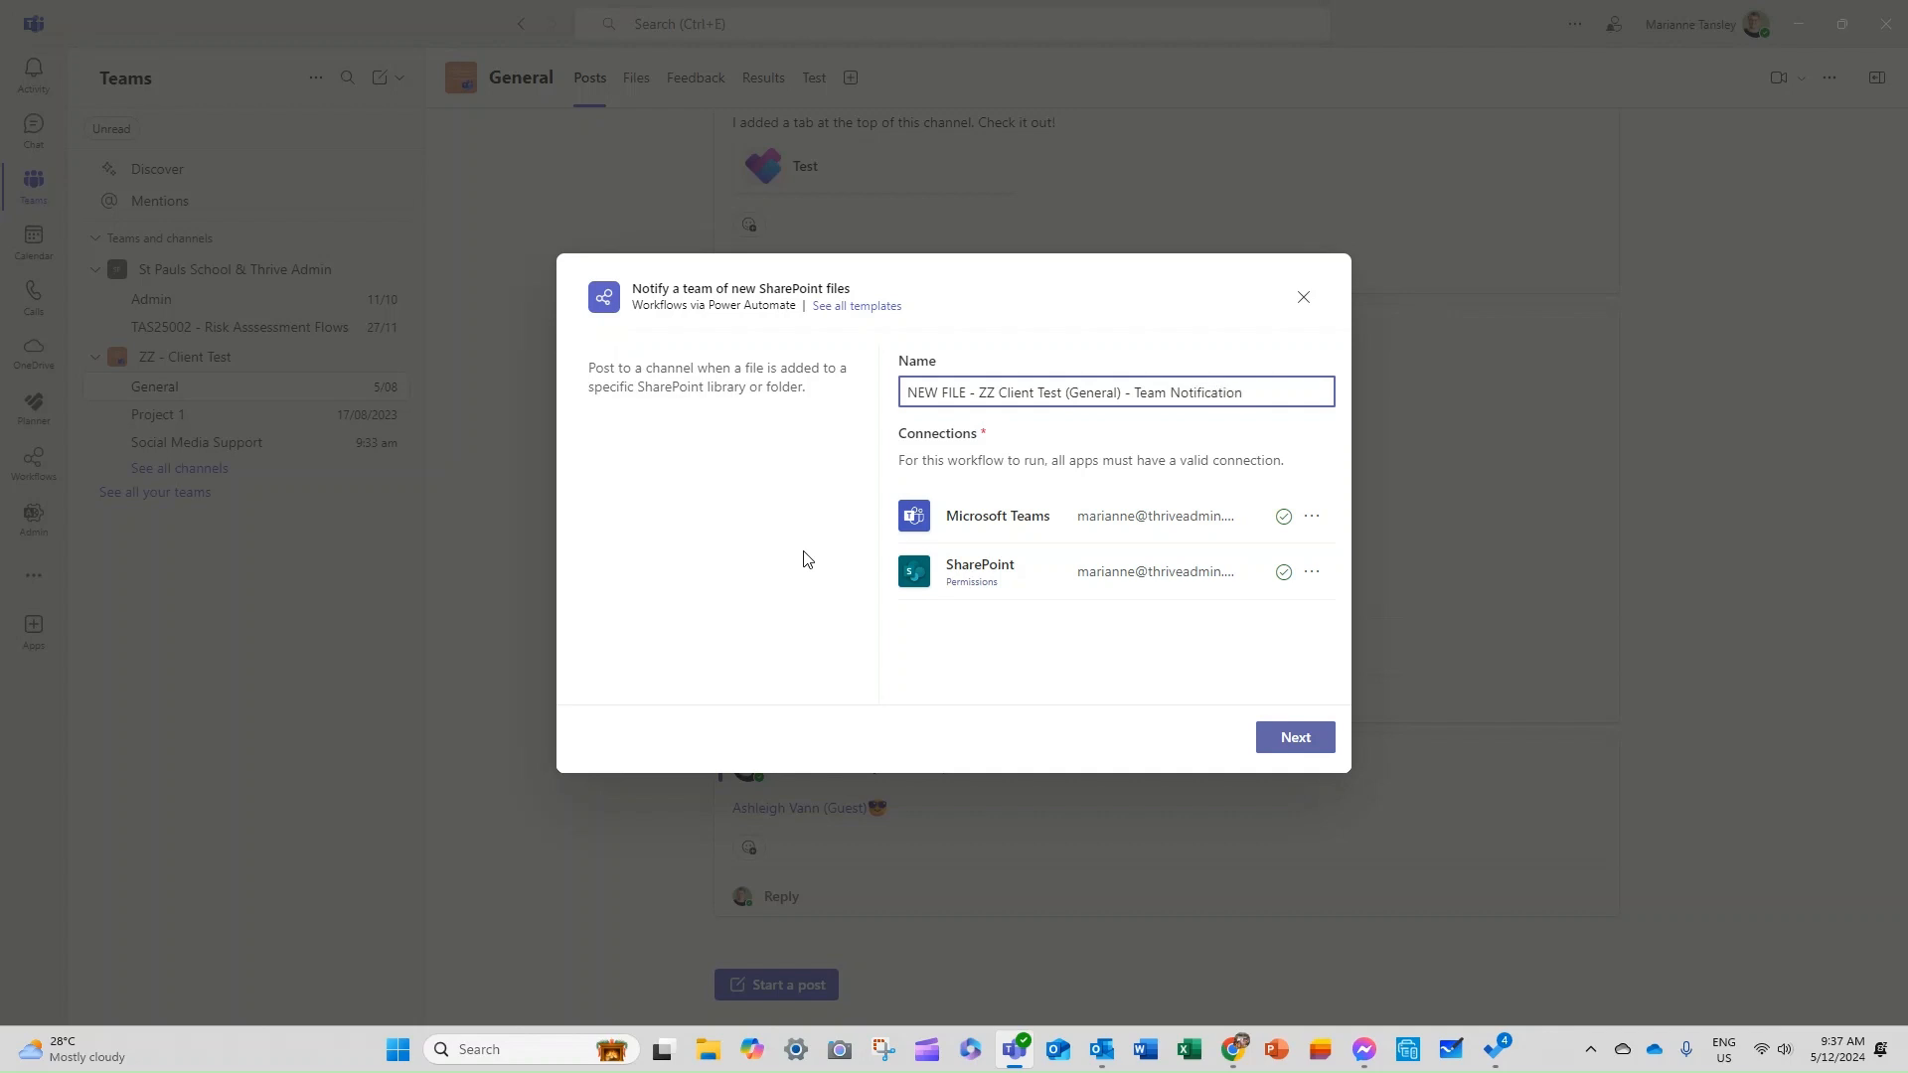
pyautogui.click(1306, 749)
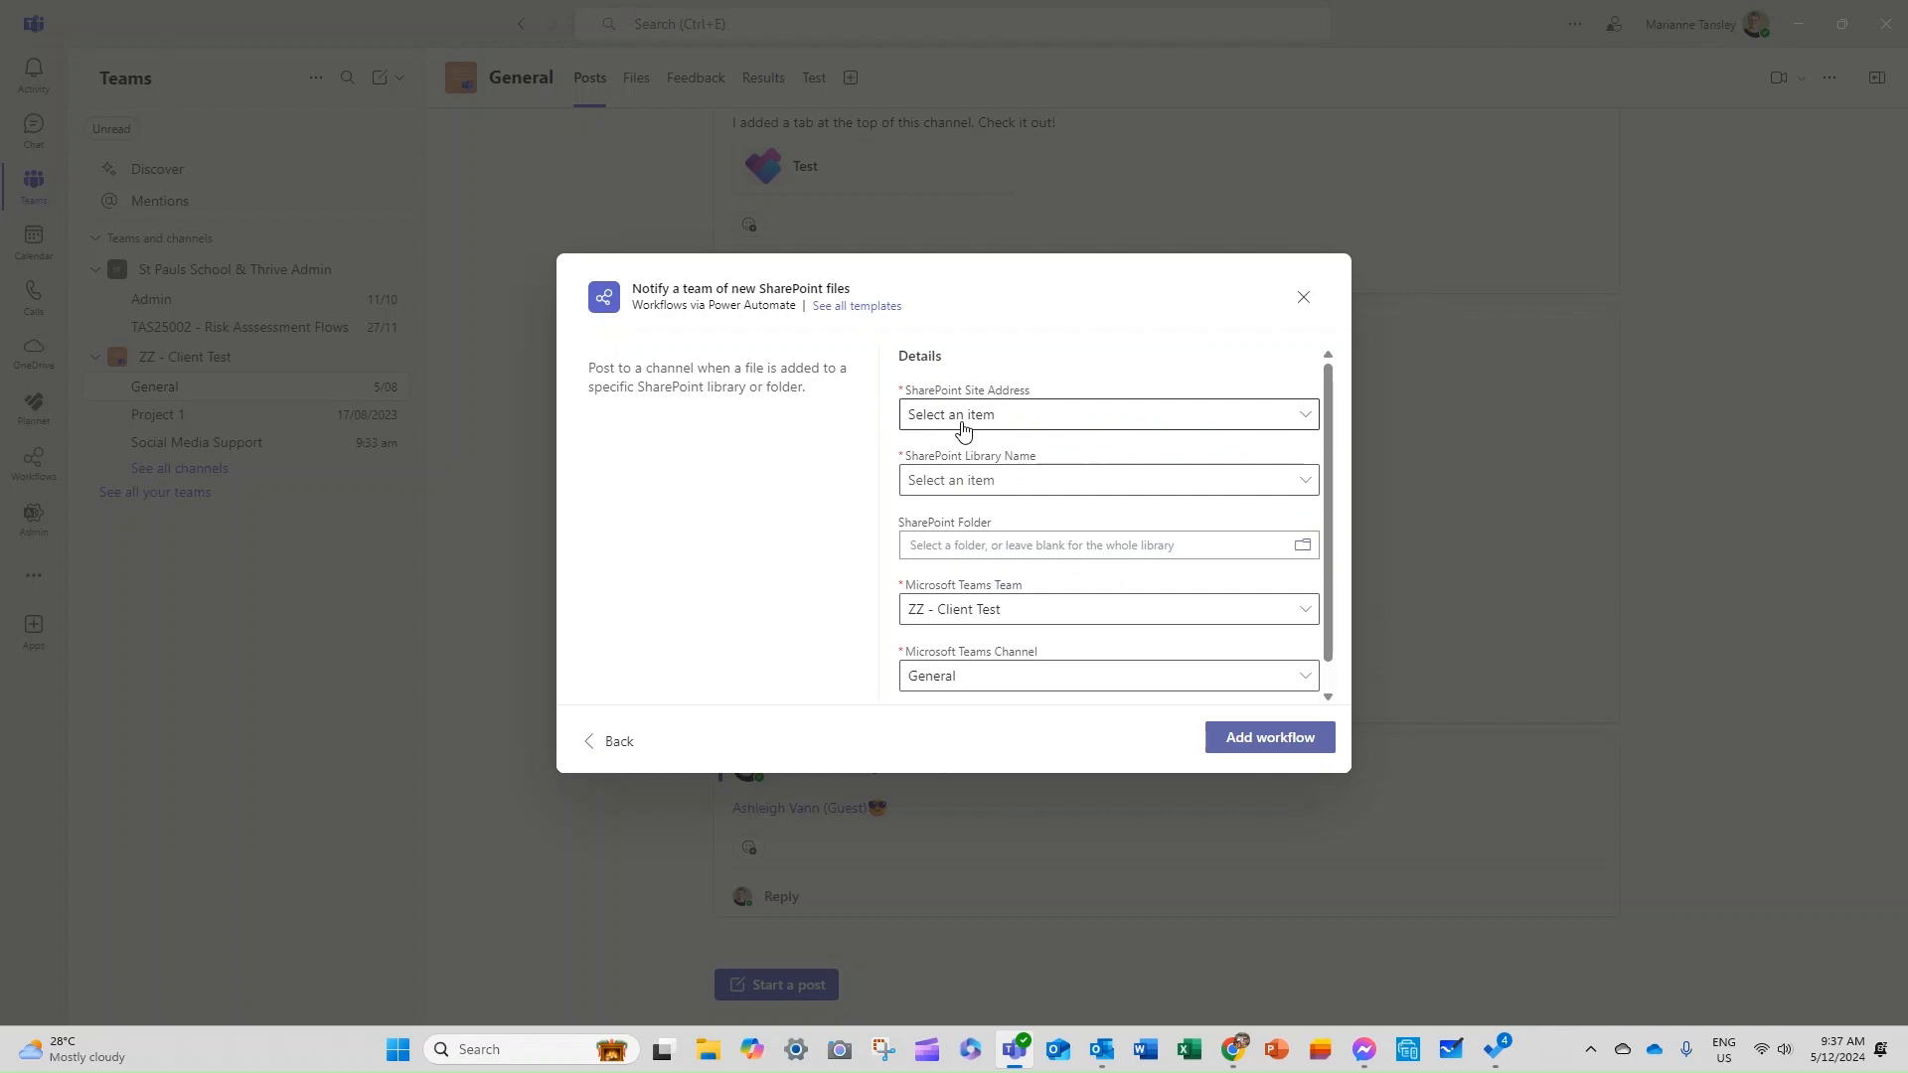
# Step: Set the workflow's SharePoint site address to ZZ - Client Test and its library to Documents
pyautogui.click(962, 429)
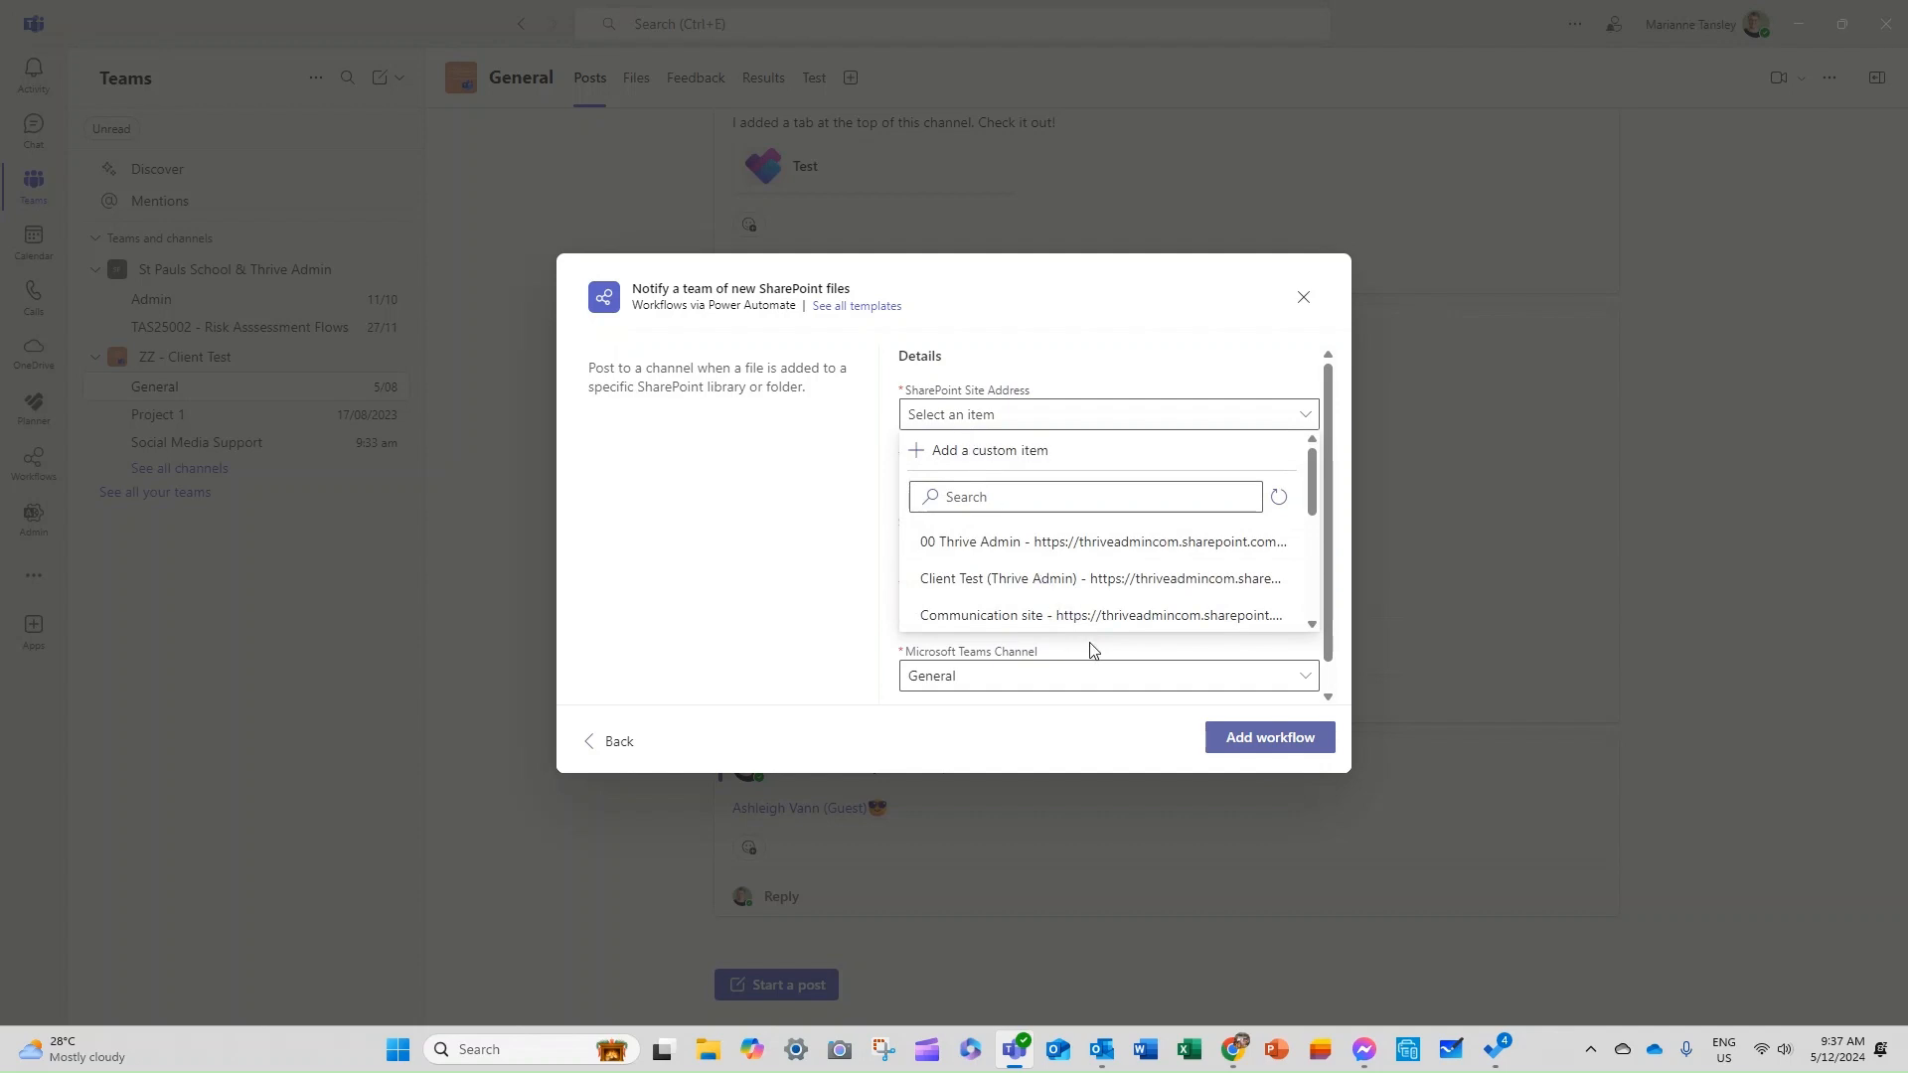
pyautogui.scroll(-10, 1040, 596)
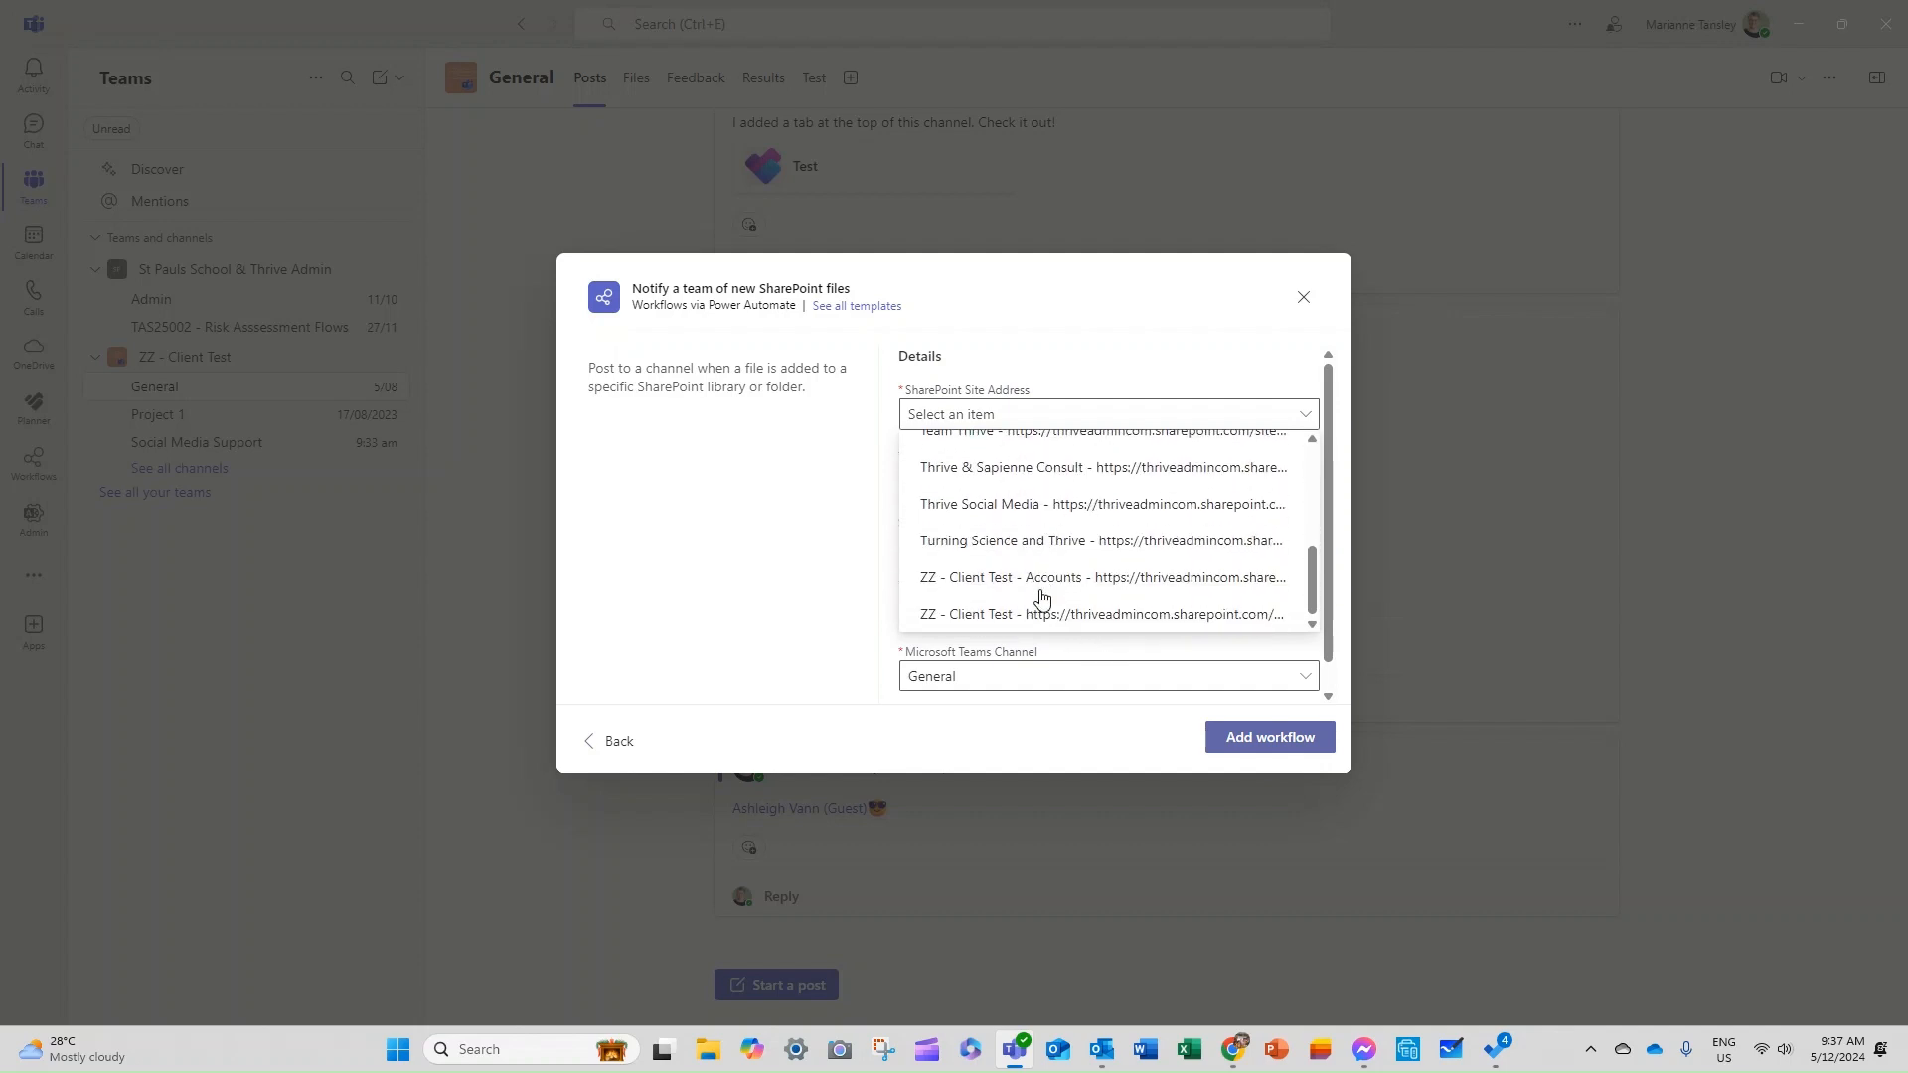
pyautogui.click(1155, 616)
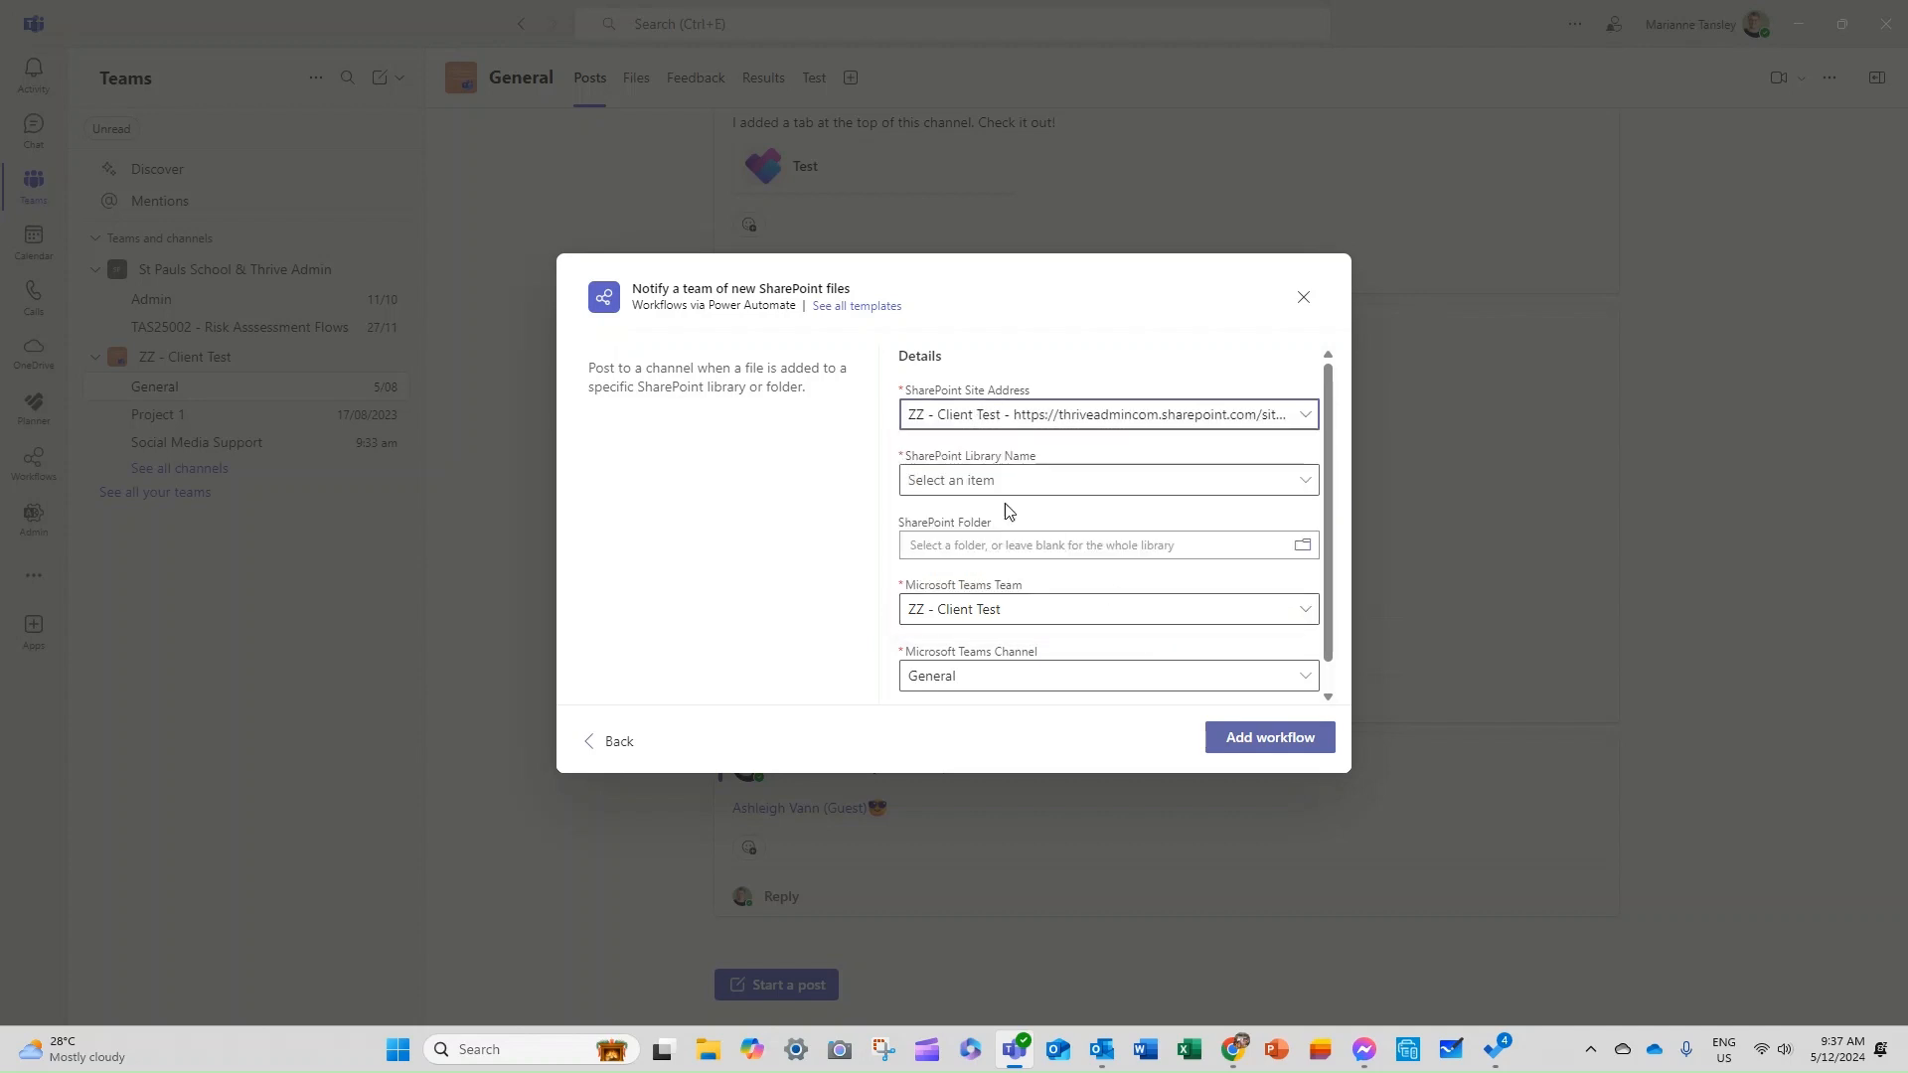
pyautogui.click(982, 485)
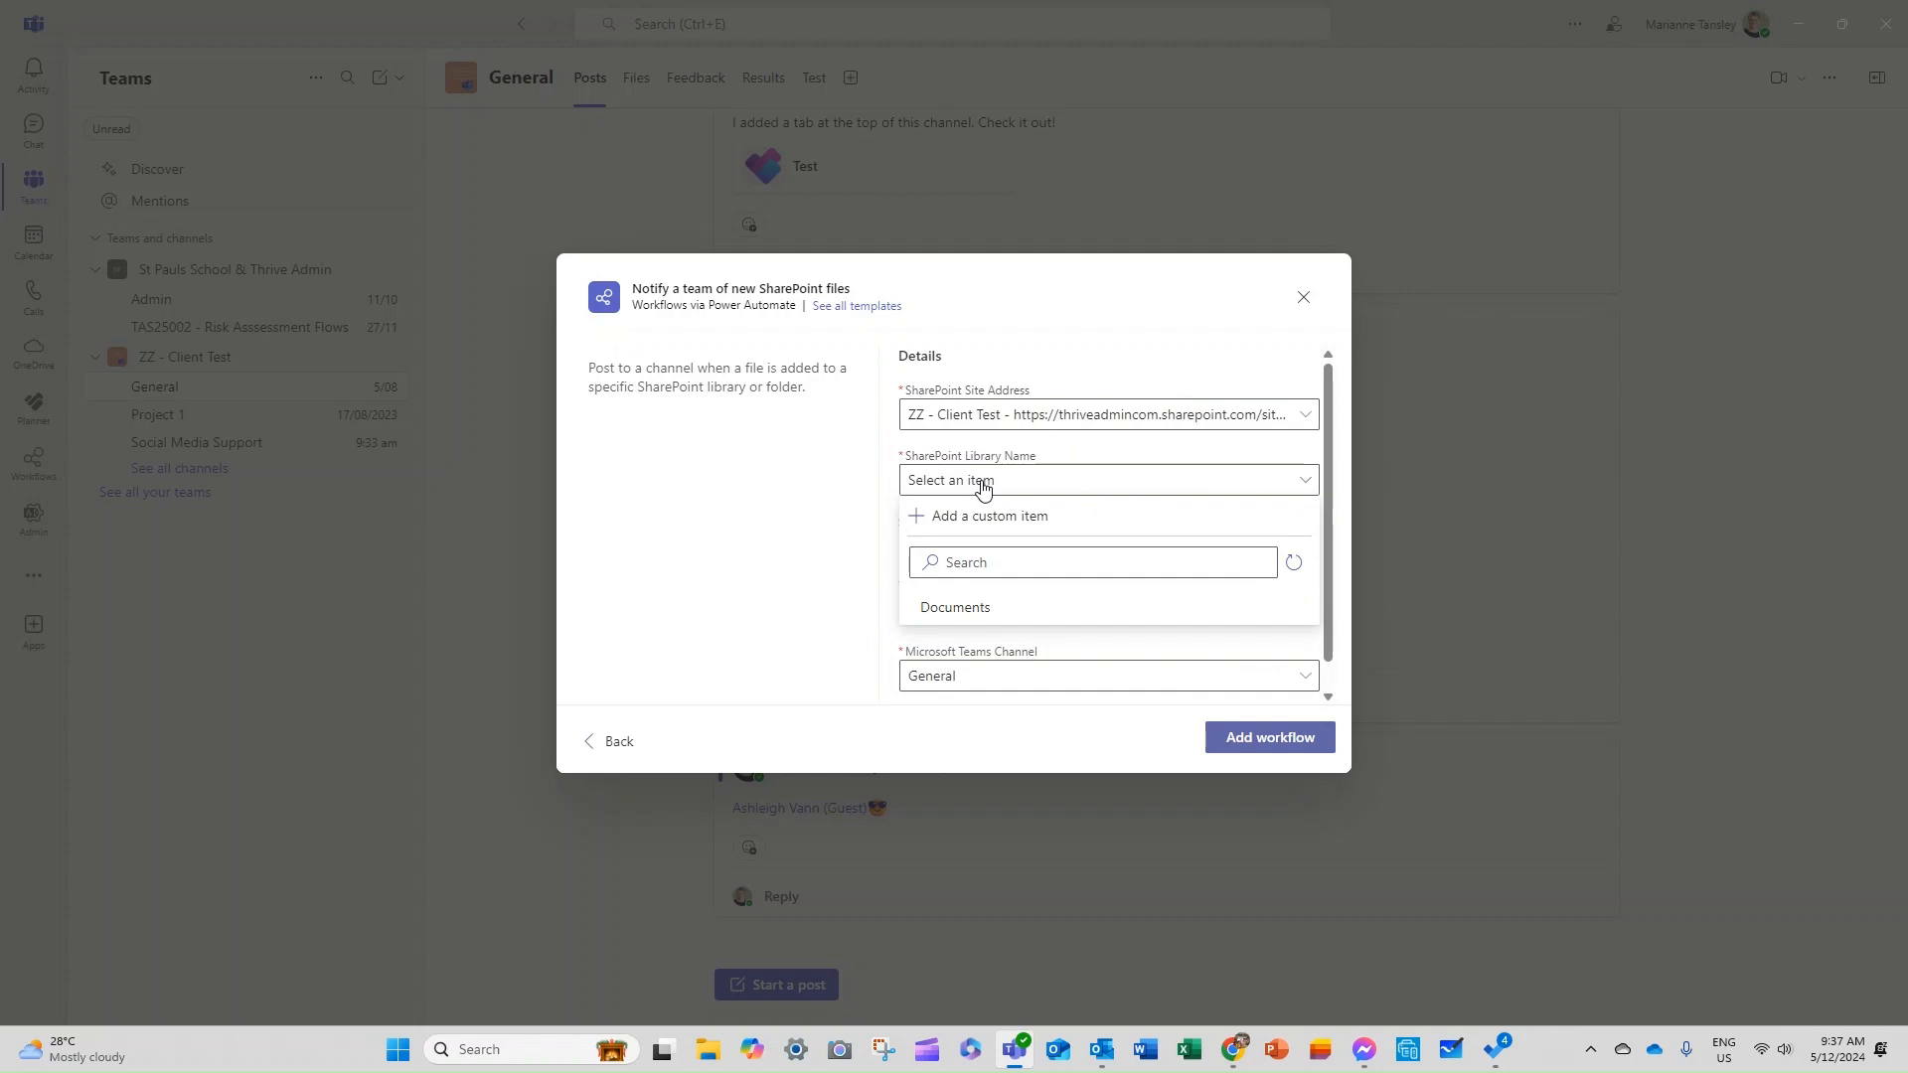
pyautogui.click(960, 611)
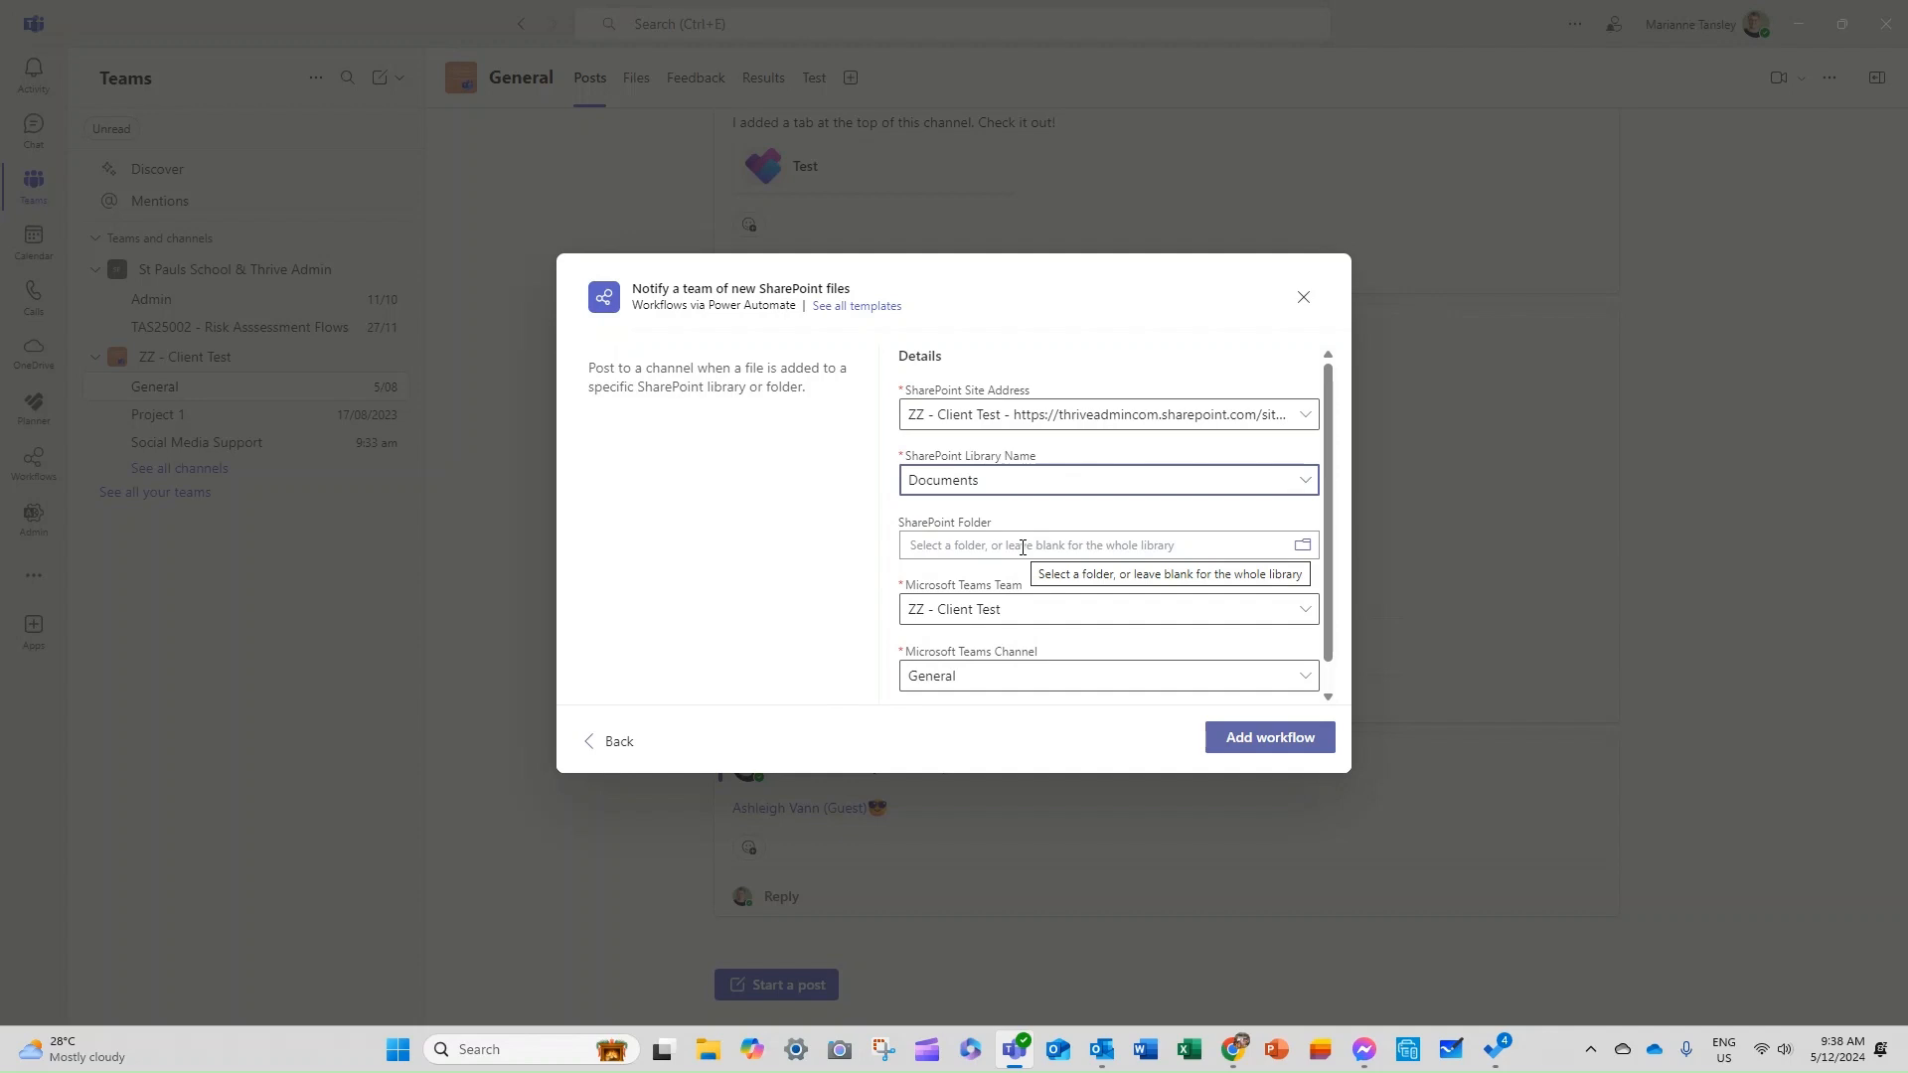
# Step: Add the configured workflow for the General channel and finish the setup dialog
pyautogui.scroll(-1, 889, 608)
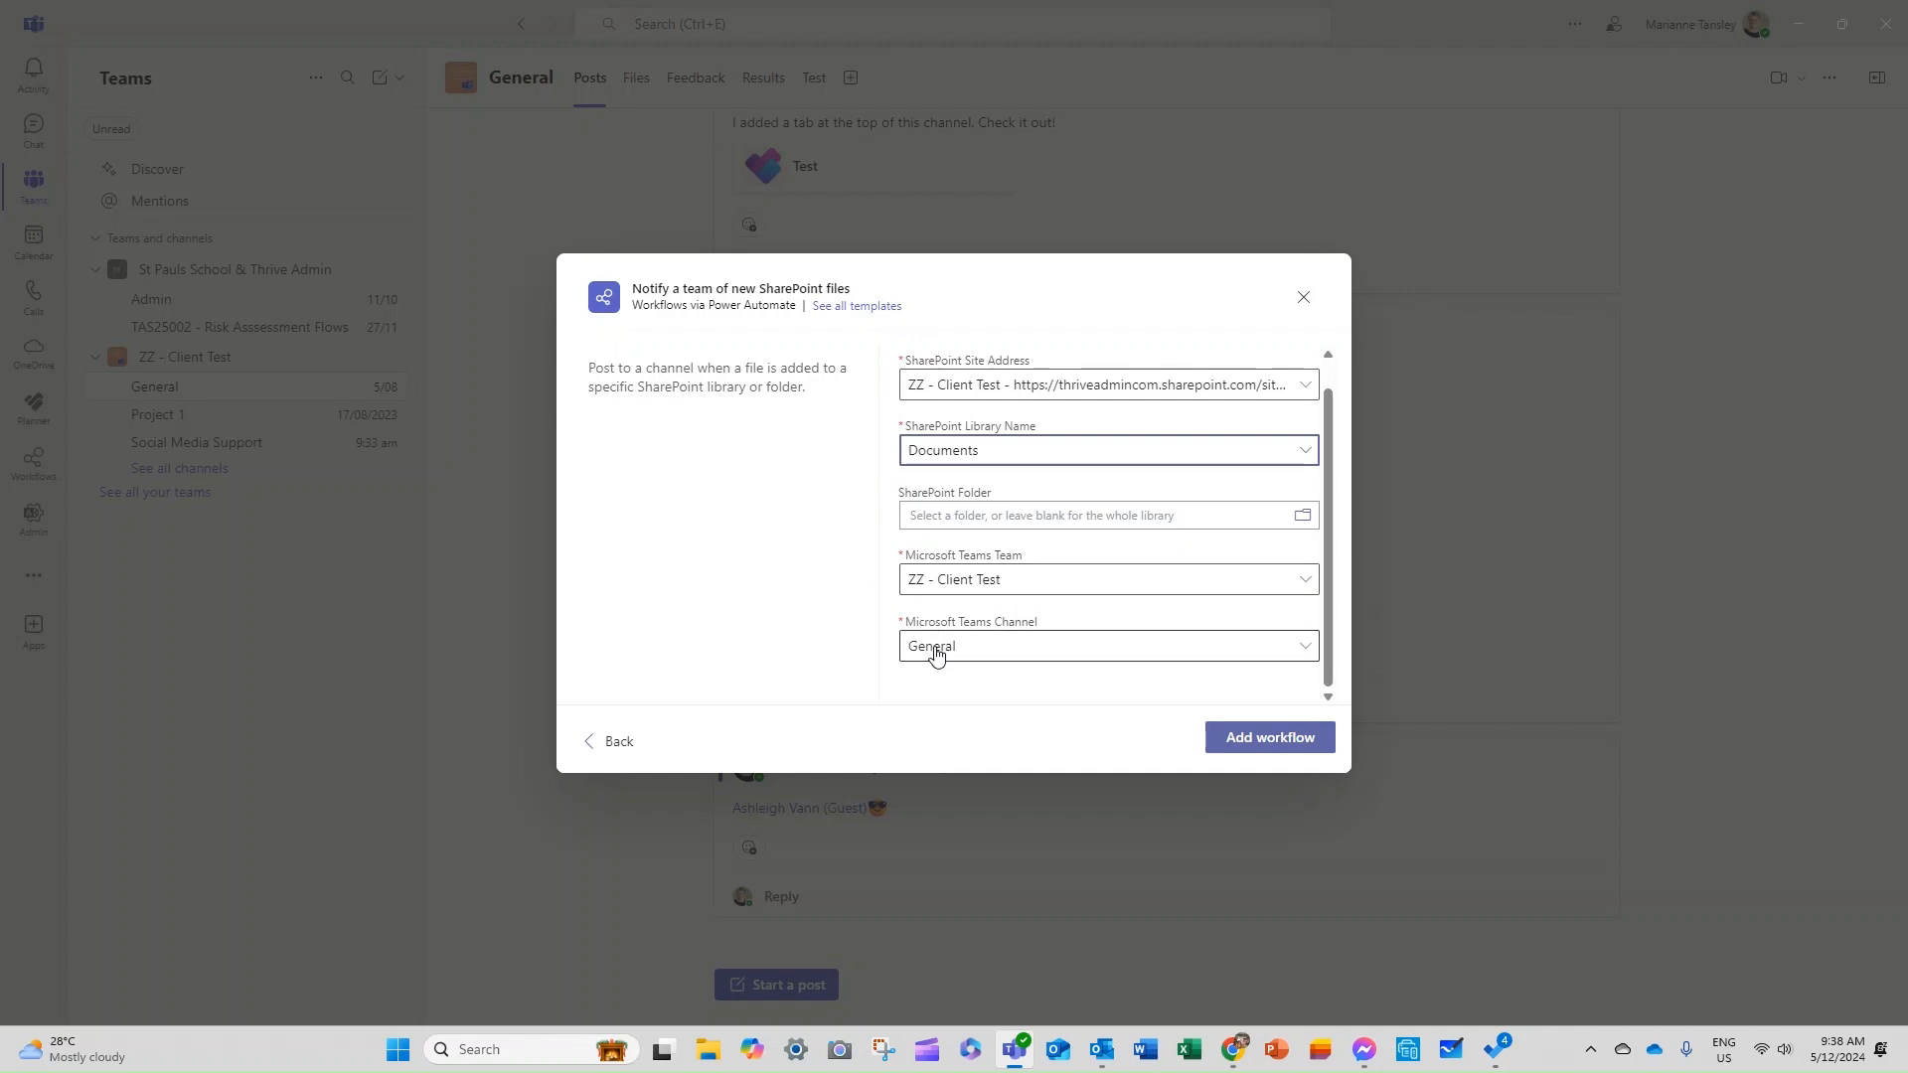
pyautogui.click(1284, 745)
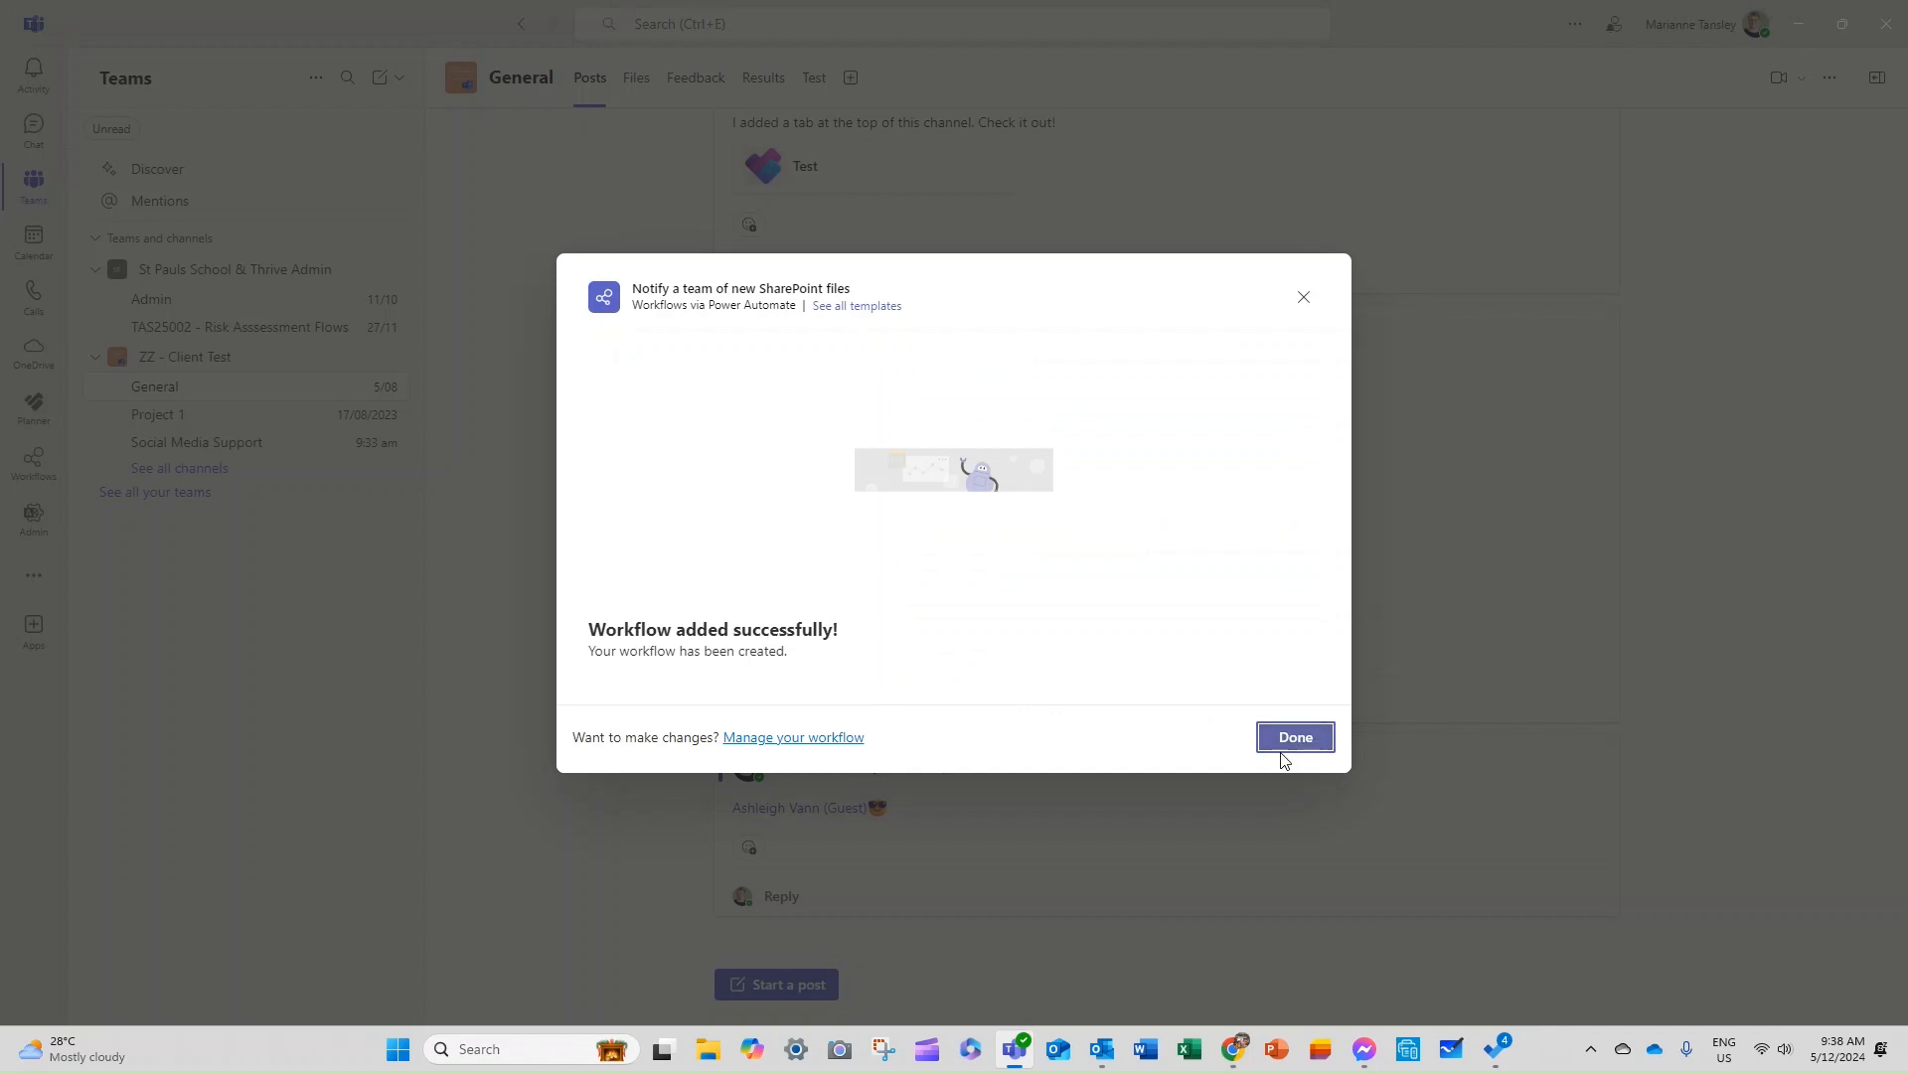
pyautogui.click(1310, 742)
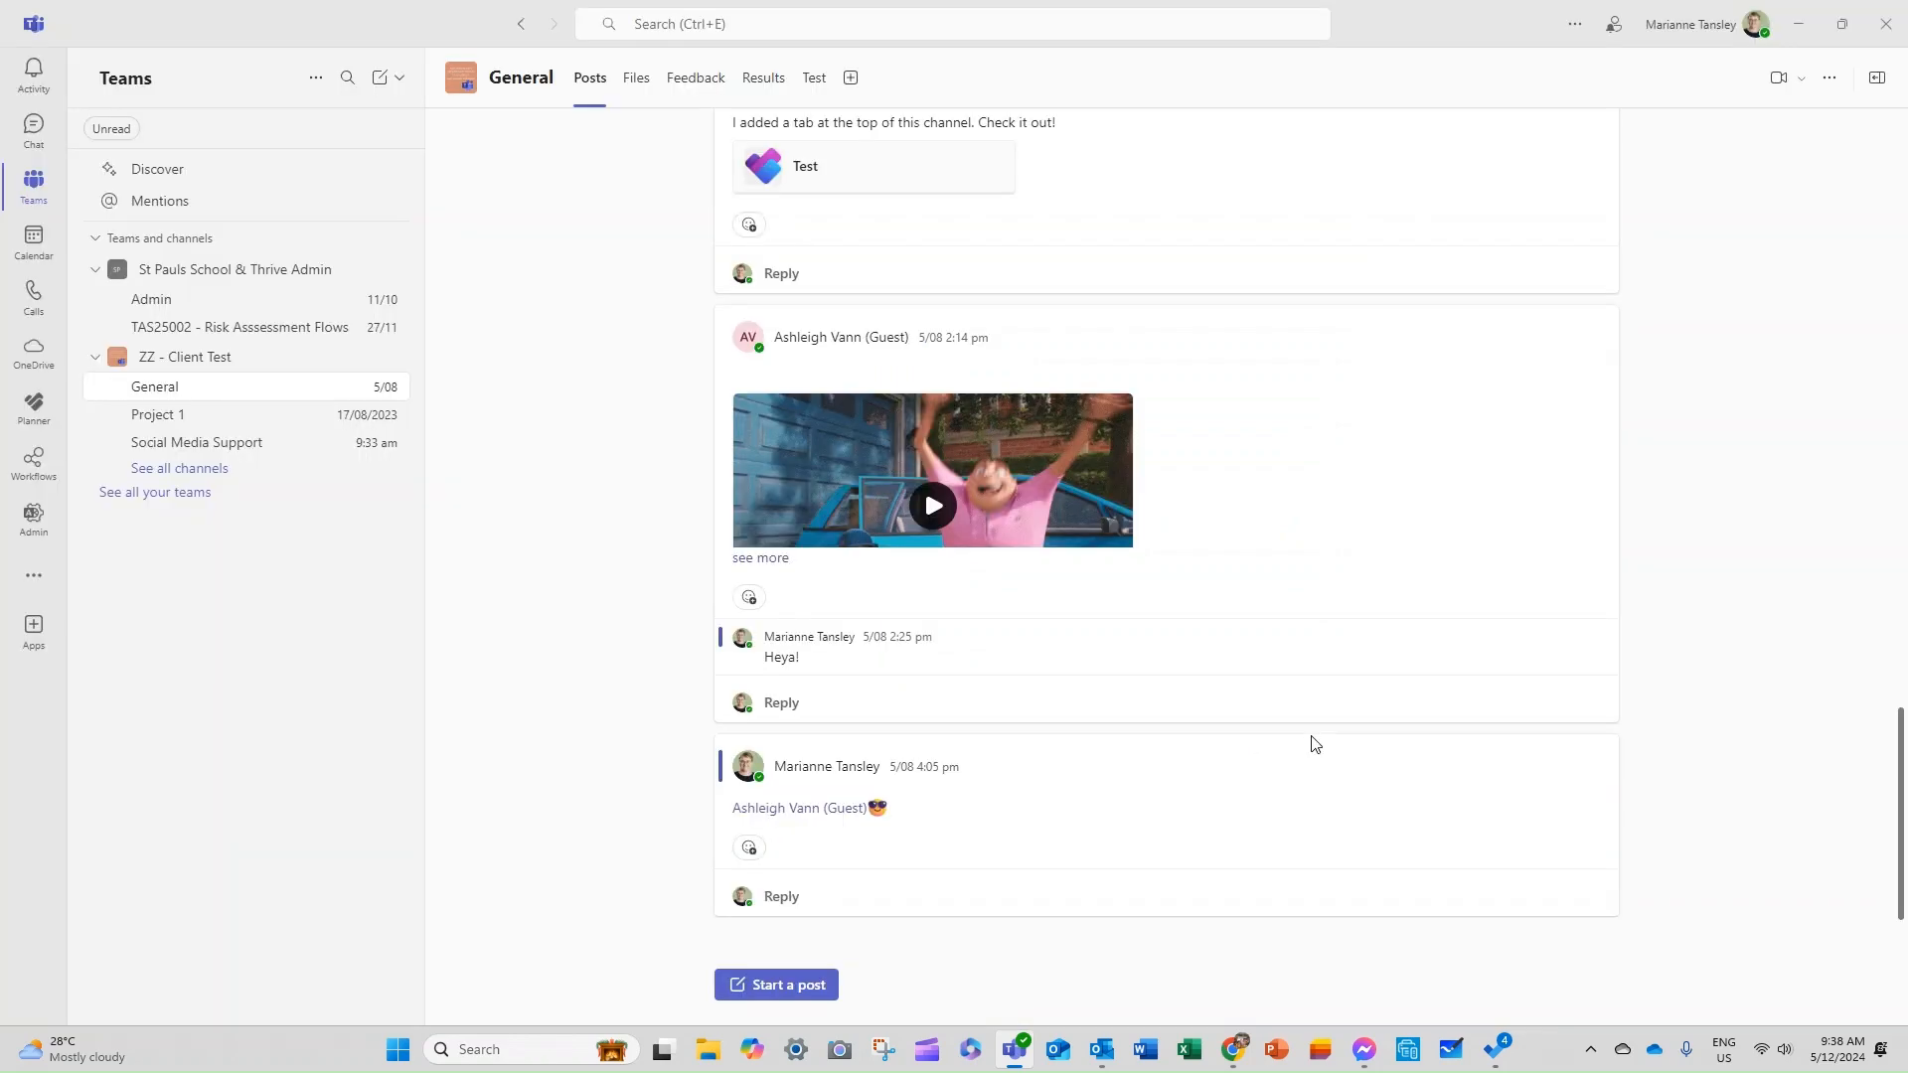
# Step: Open the "NEW FILE - ZZ Client Test (General) - Team Notification" flow for editing in the Workflows app
pyautogui.click(32, 464)
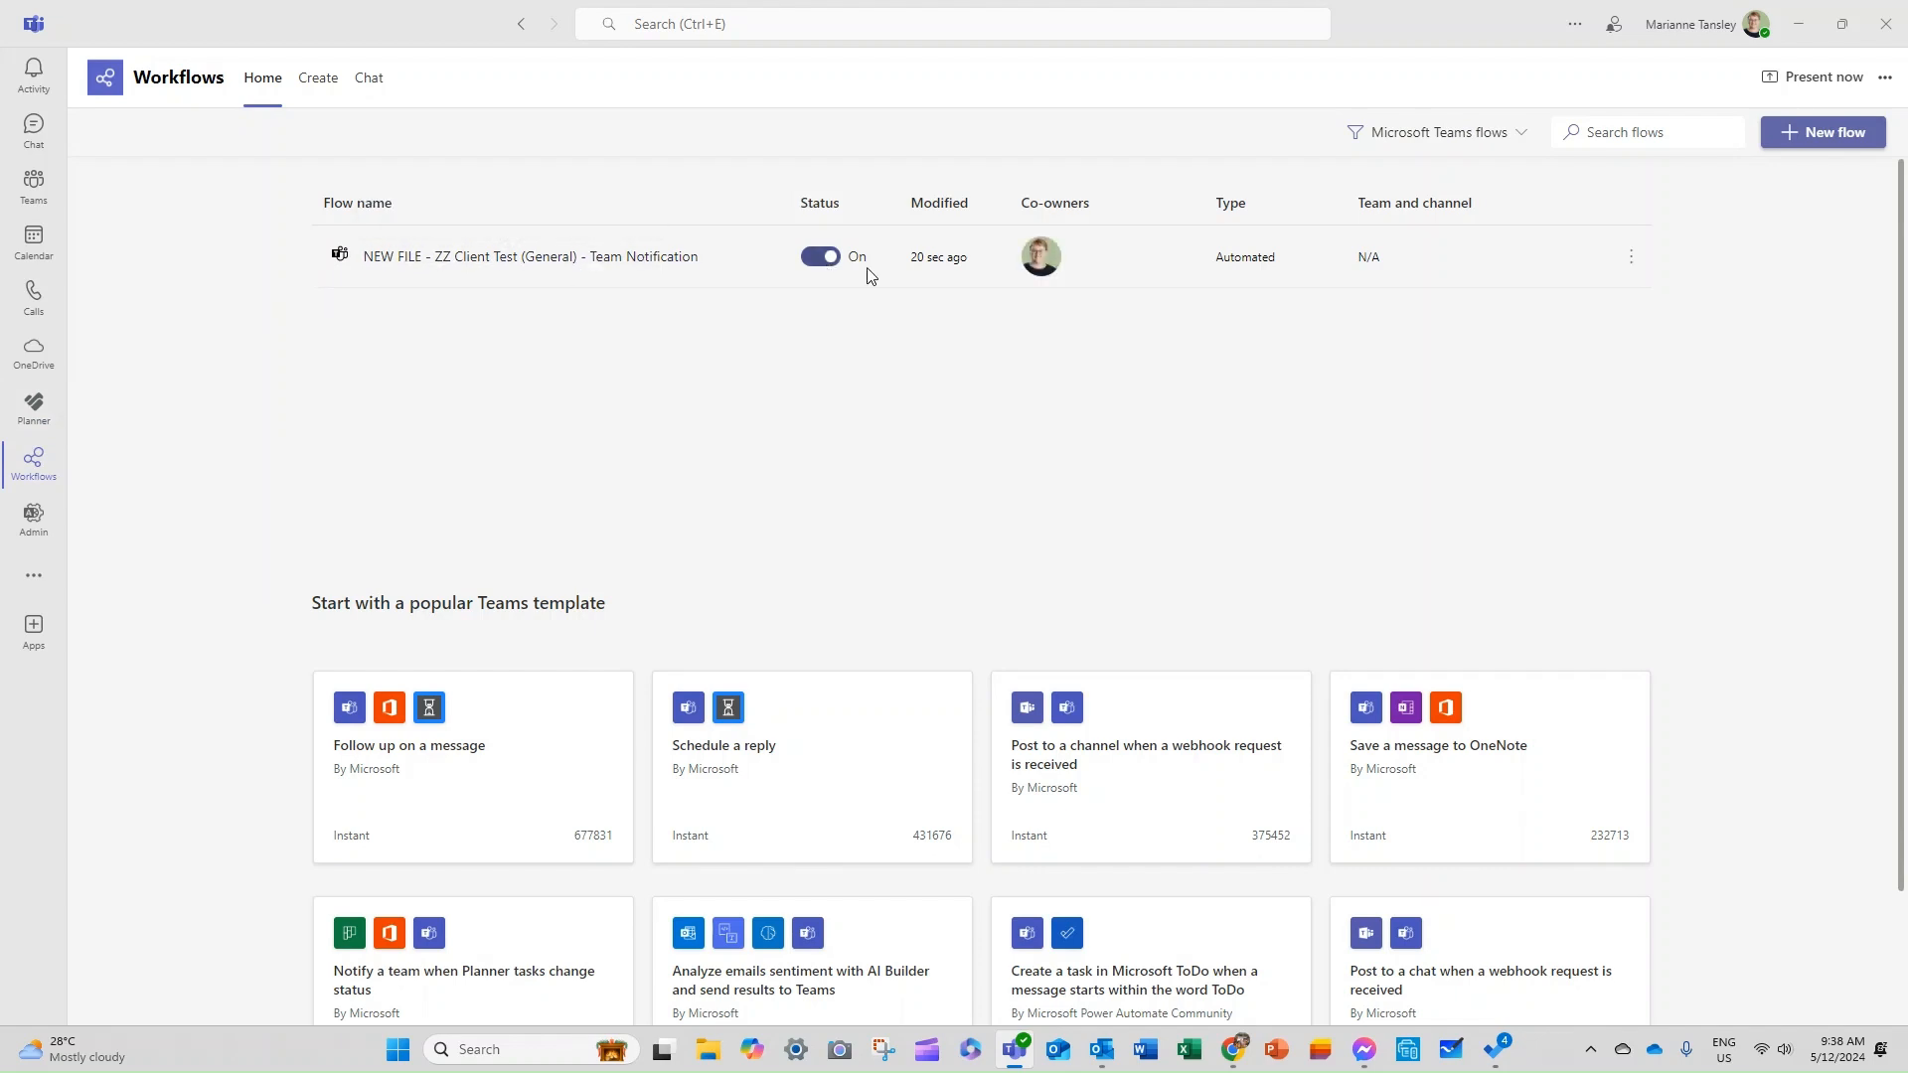
pyautogui.click(1632, 260)
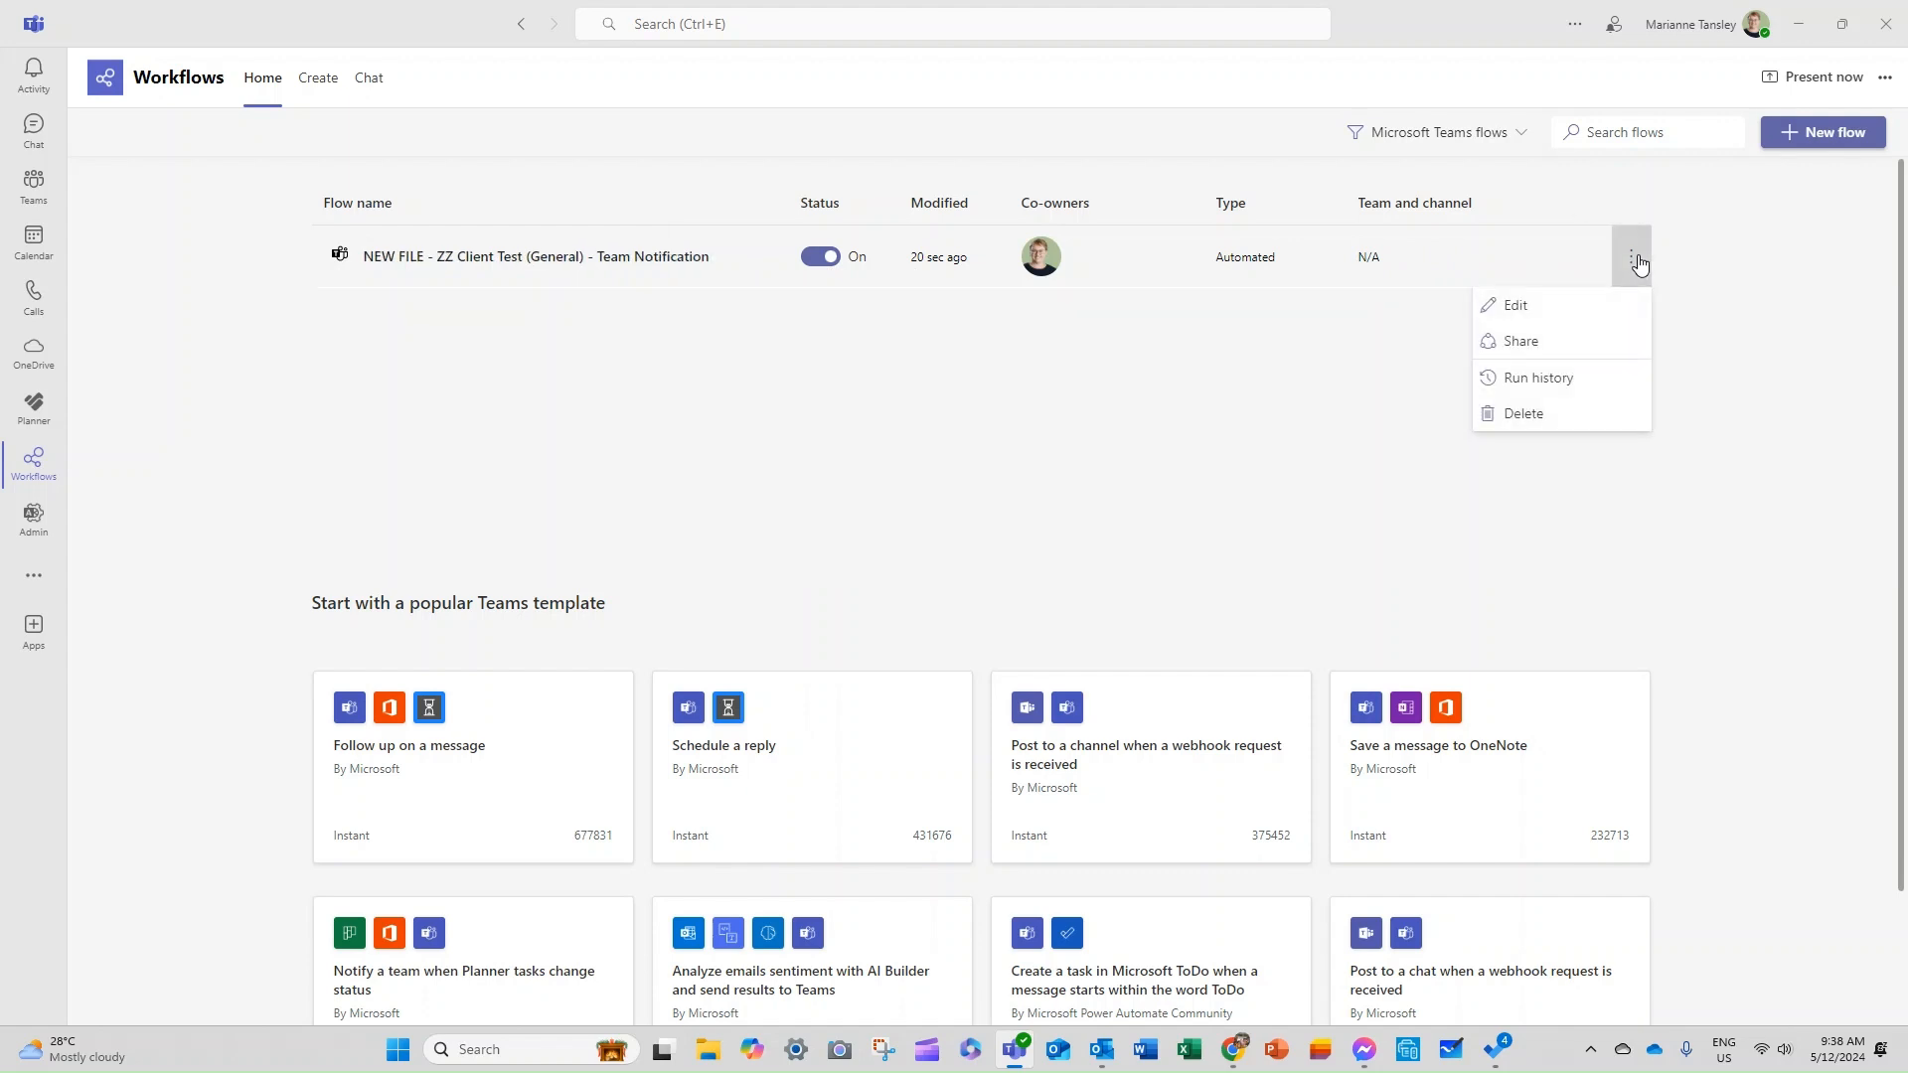
pyautogui.click(1562, 324)
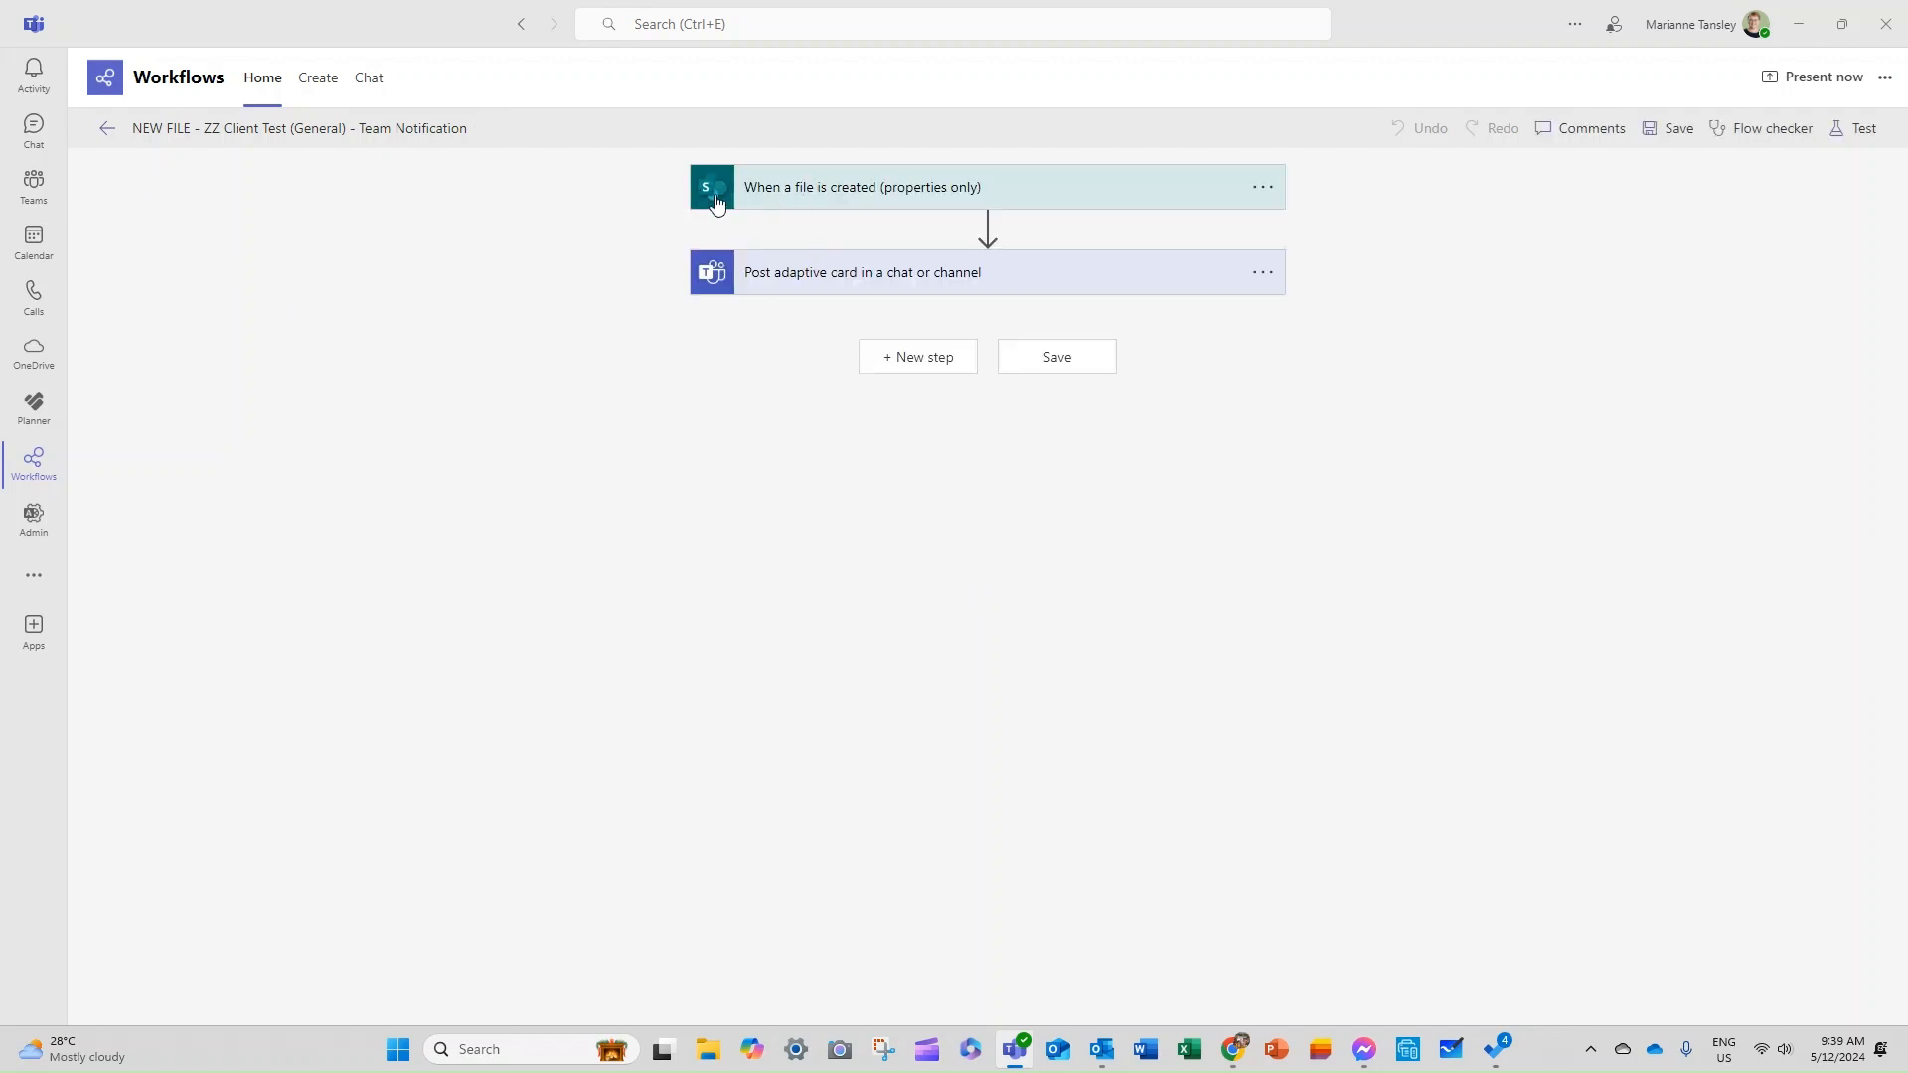
# Step: Examine the file-created trigger and the adaptive card action, including its Post as and Post in choices and the card code
pyautogui.click(833, 202)
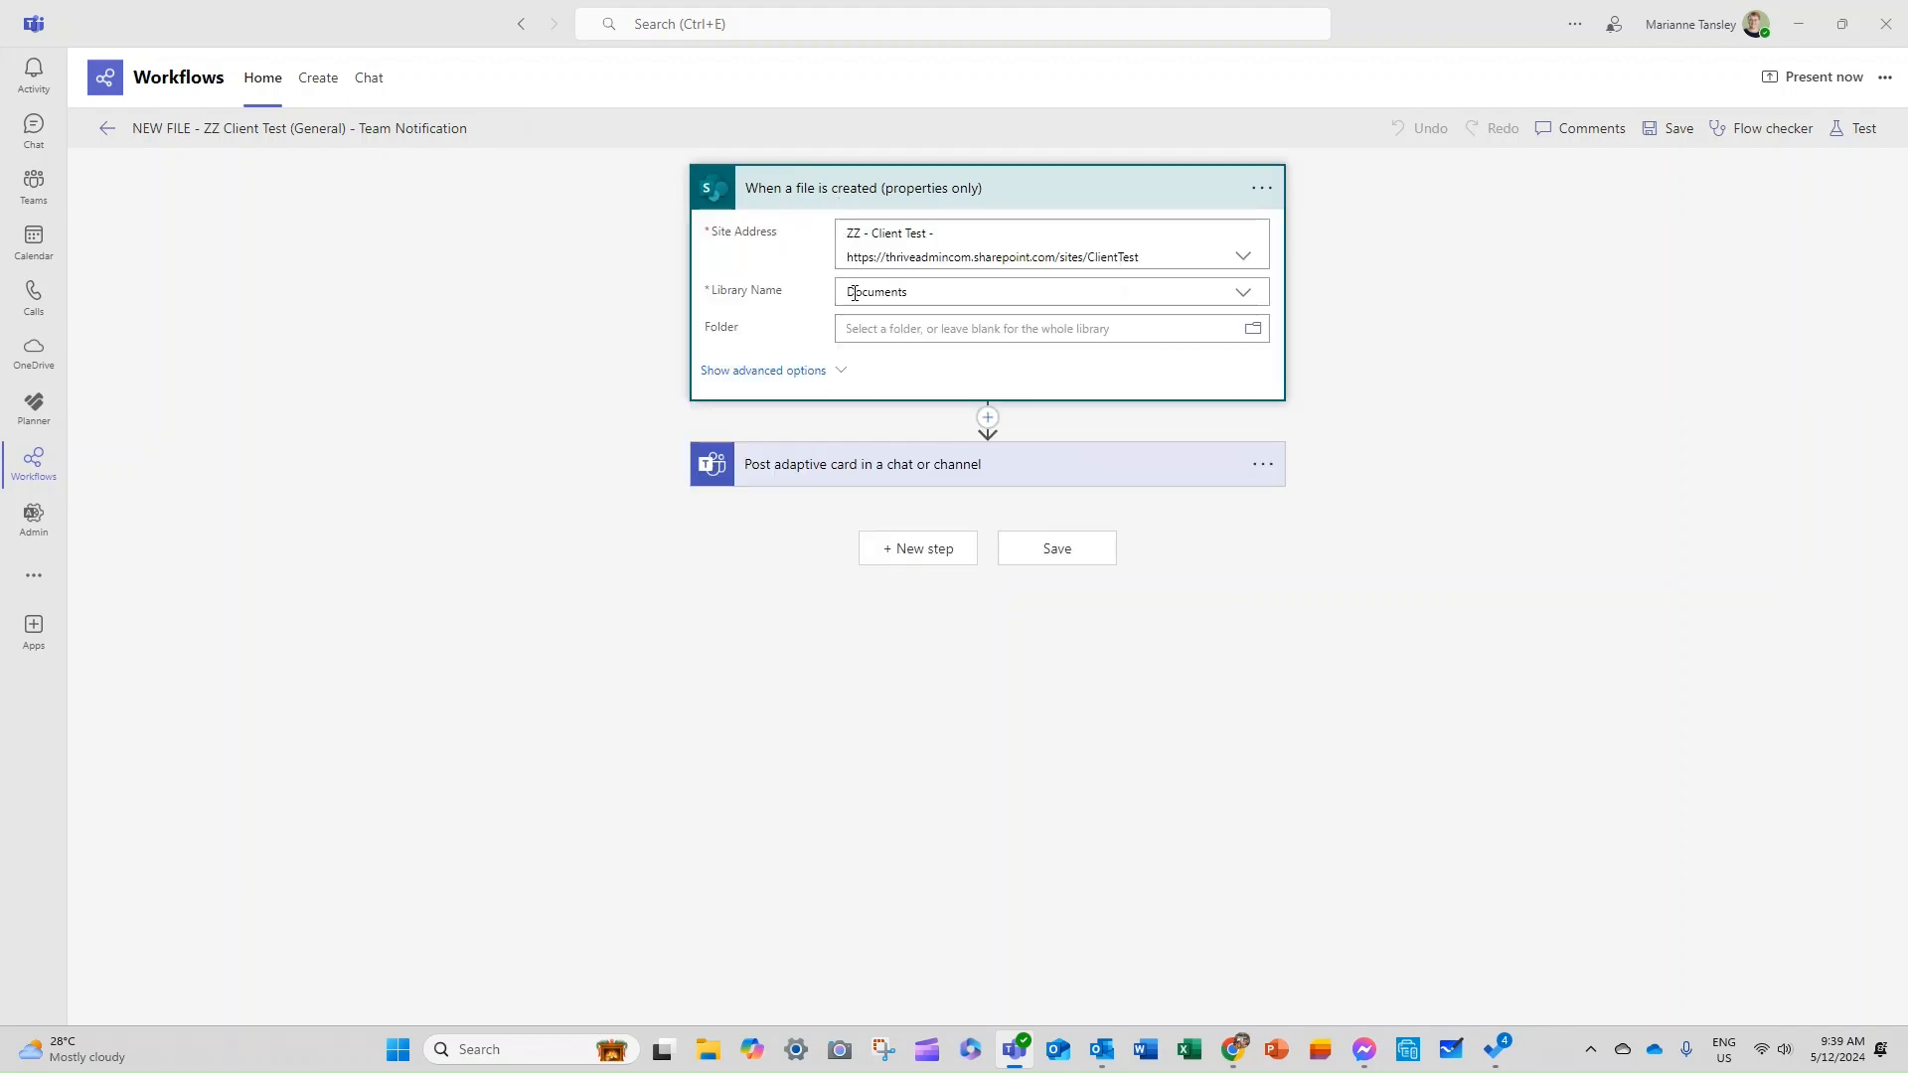
pyautogui.click(835, 466)
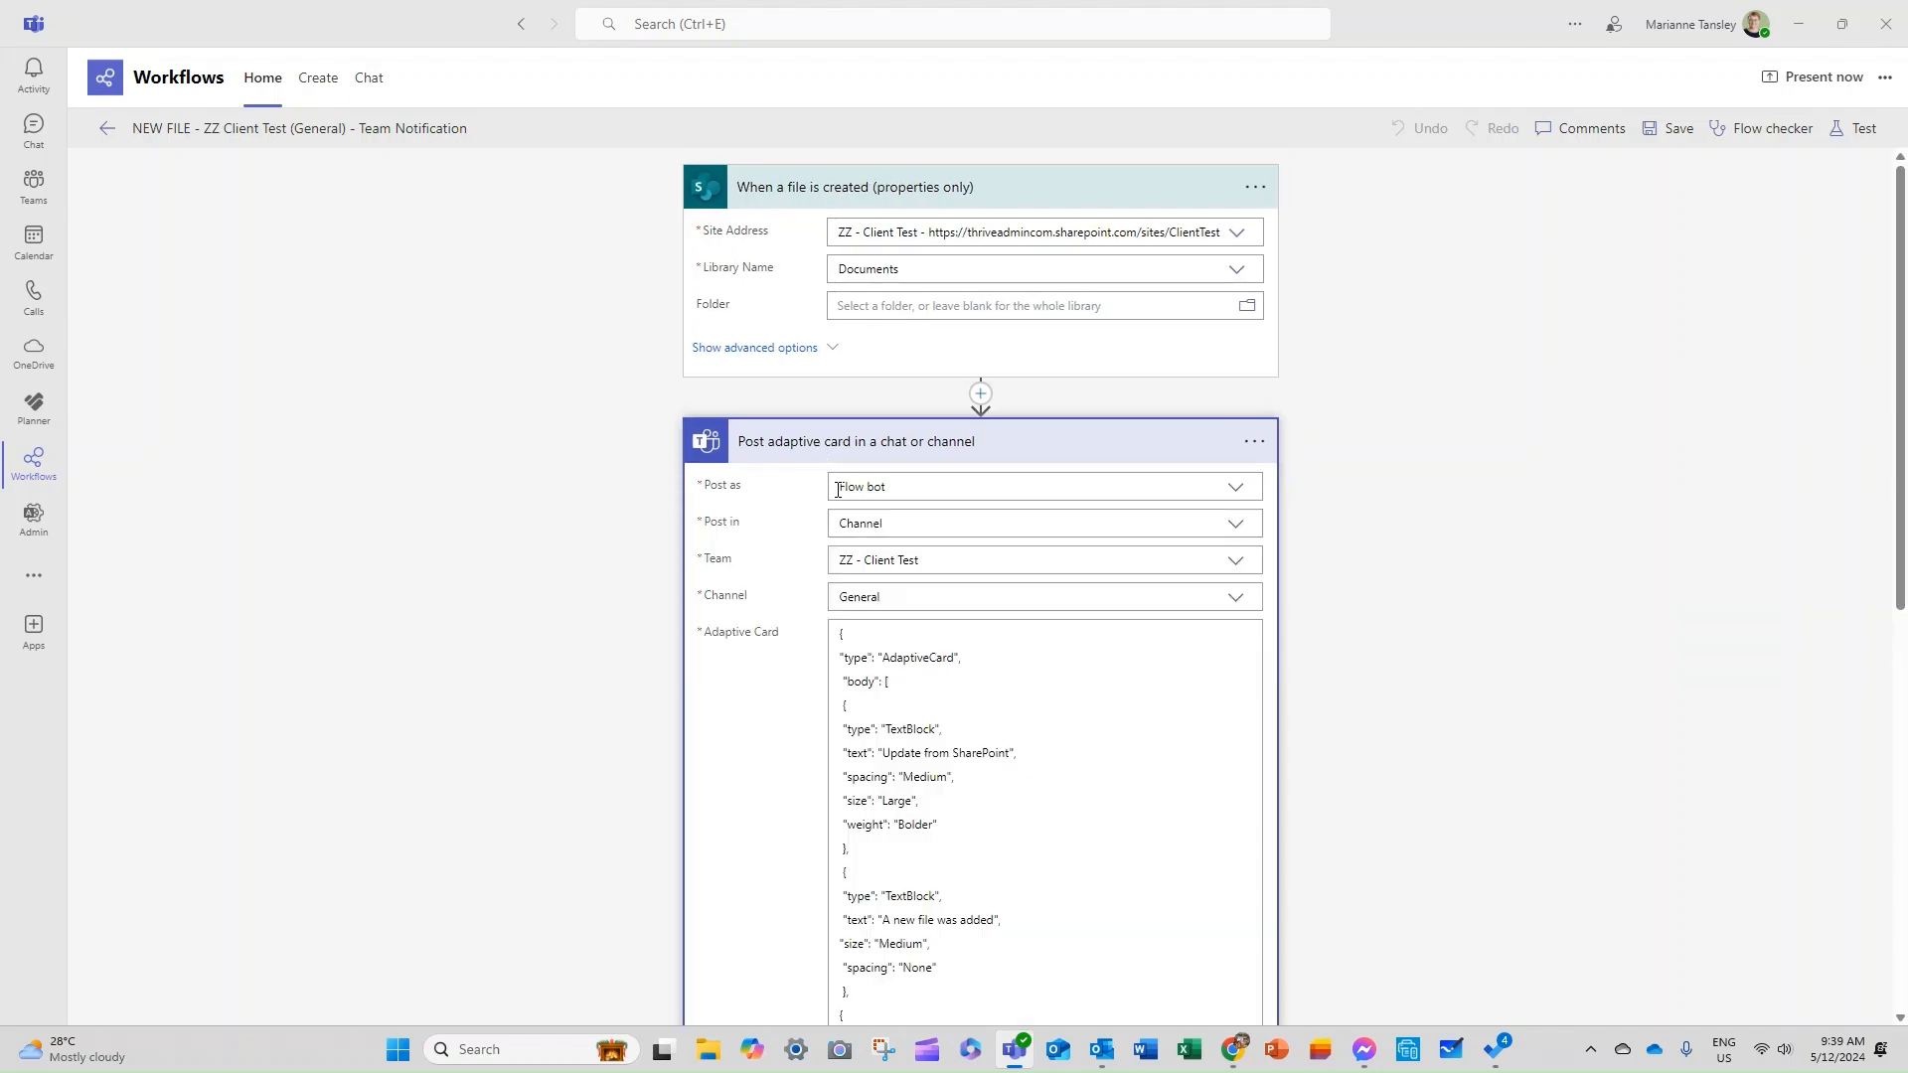
pyautogui.click(1184, 496)
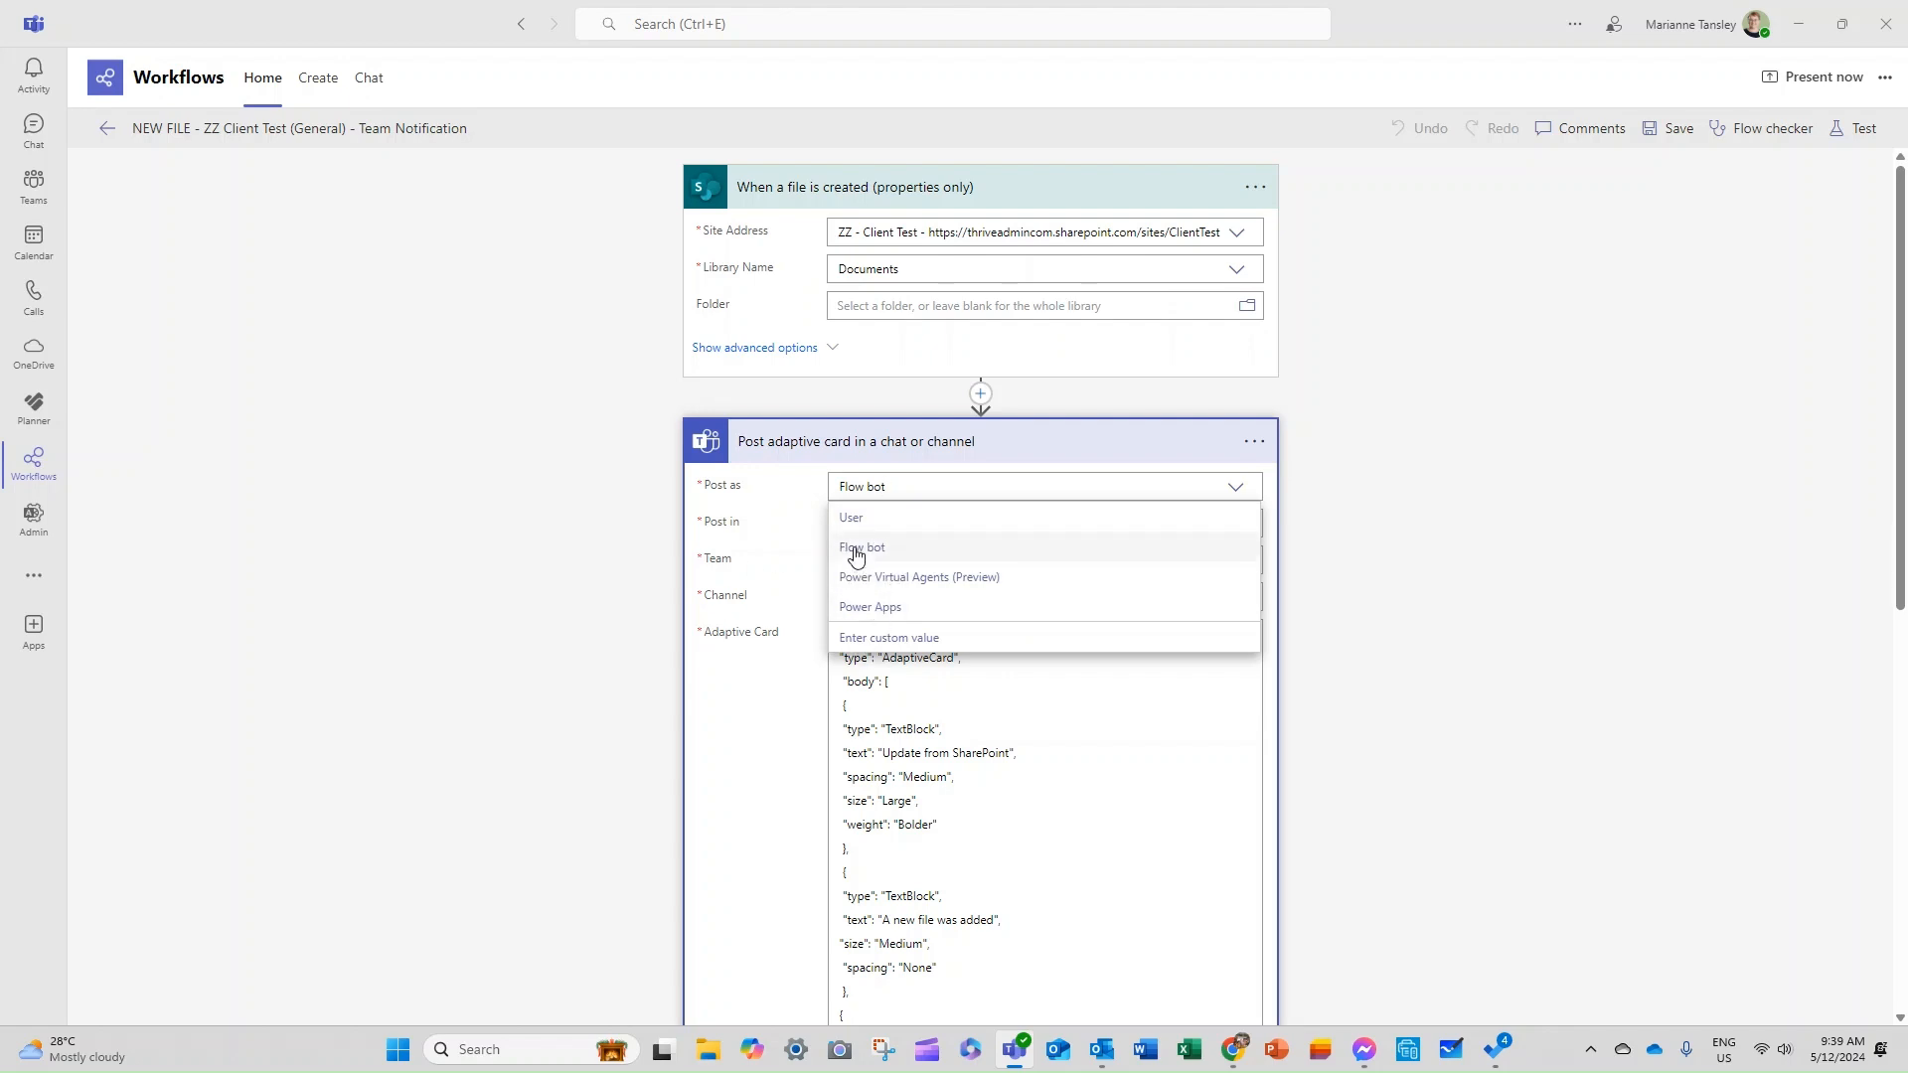
pyautogui.click(698, 591)
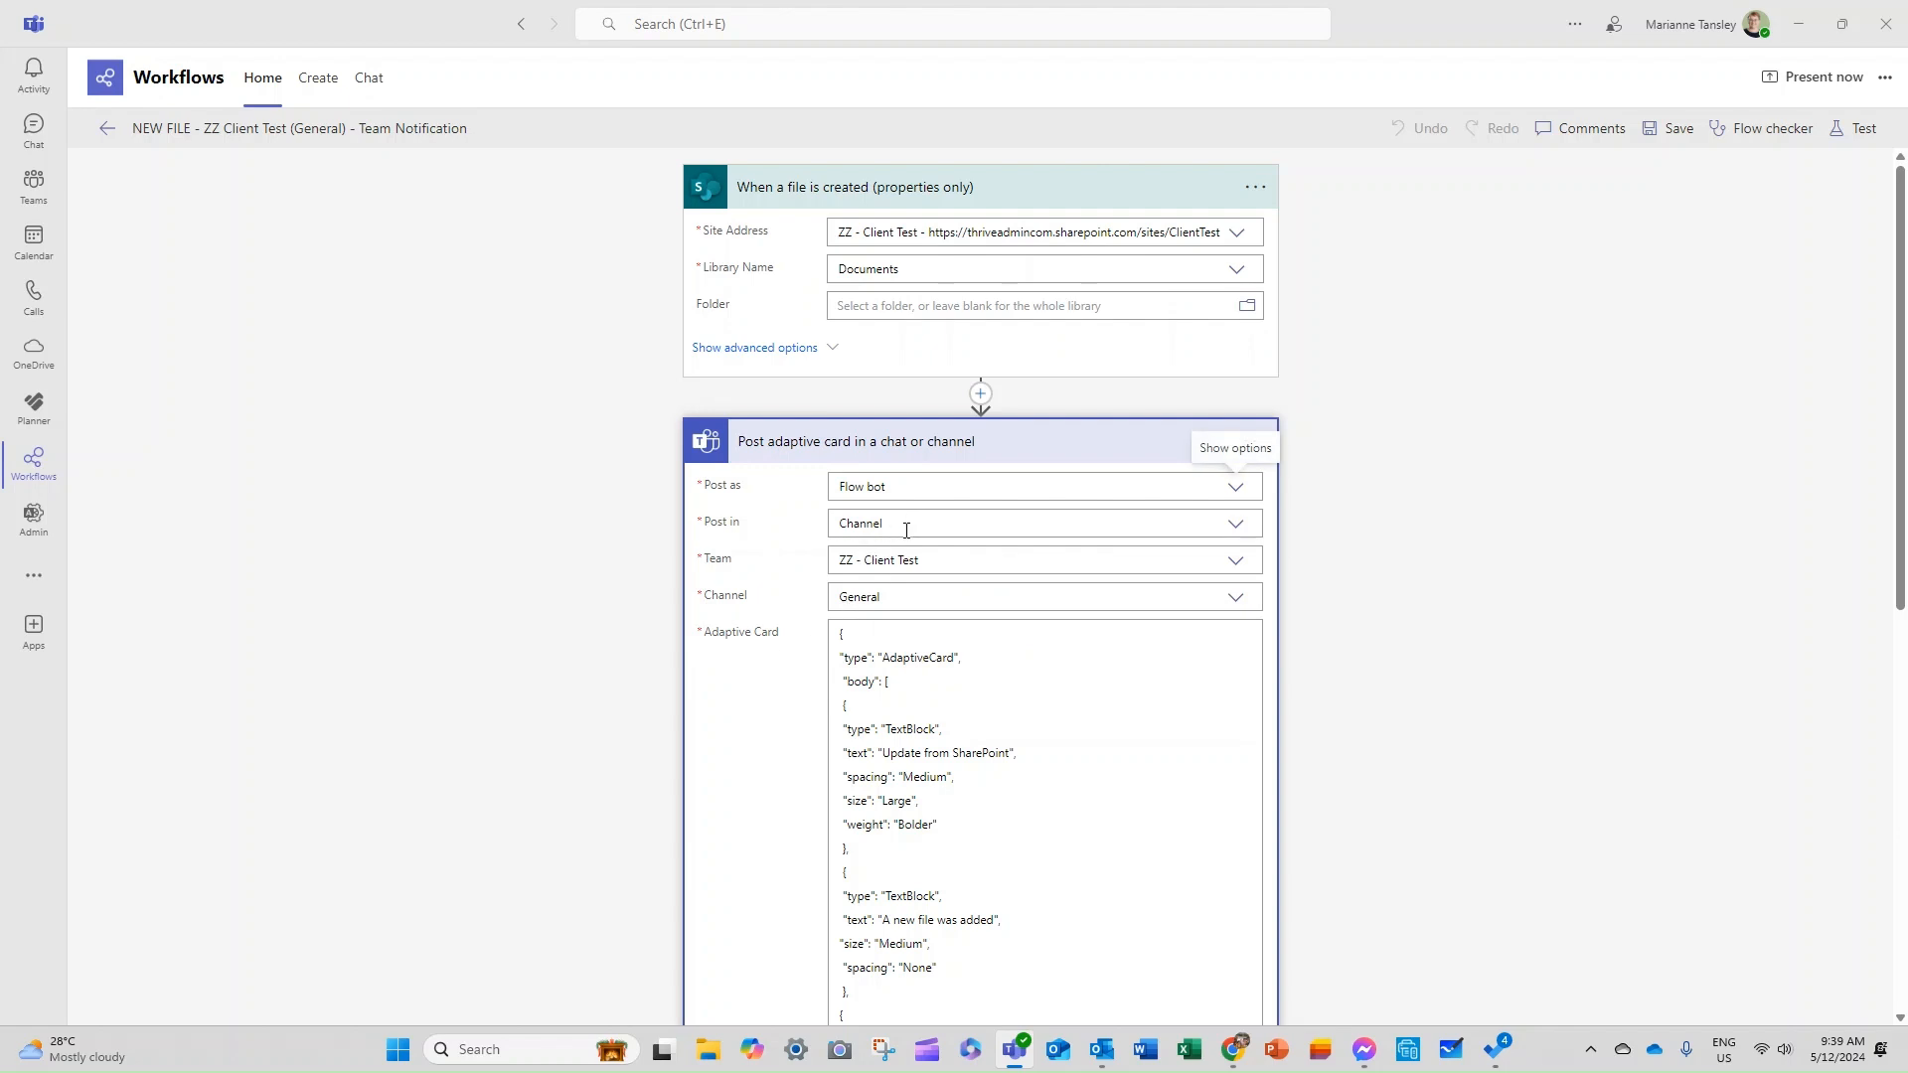
pyautogui.click(1239, 526)
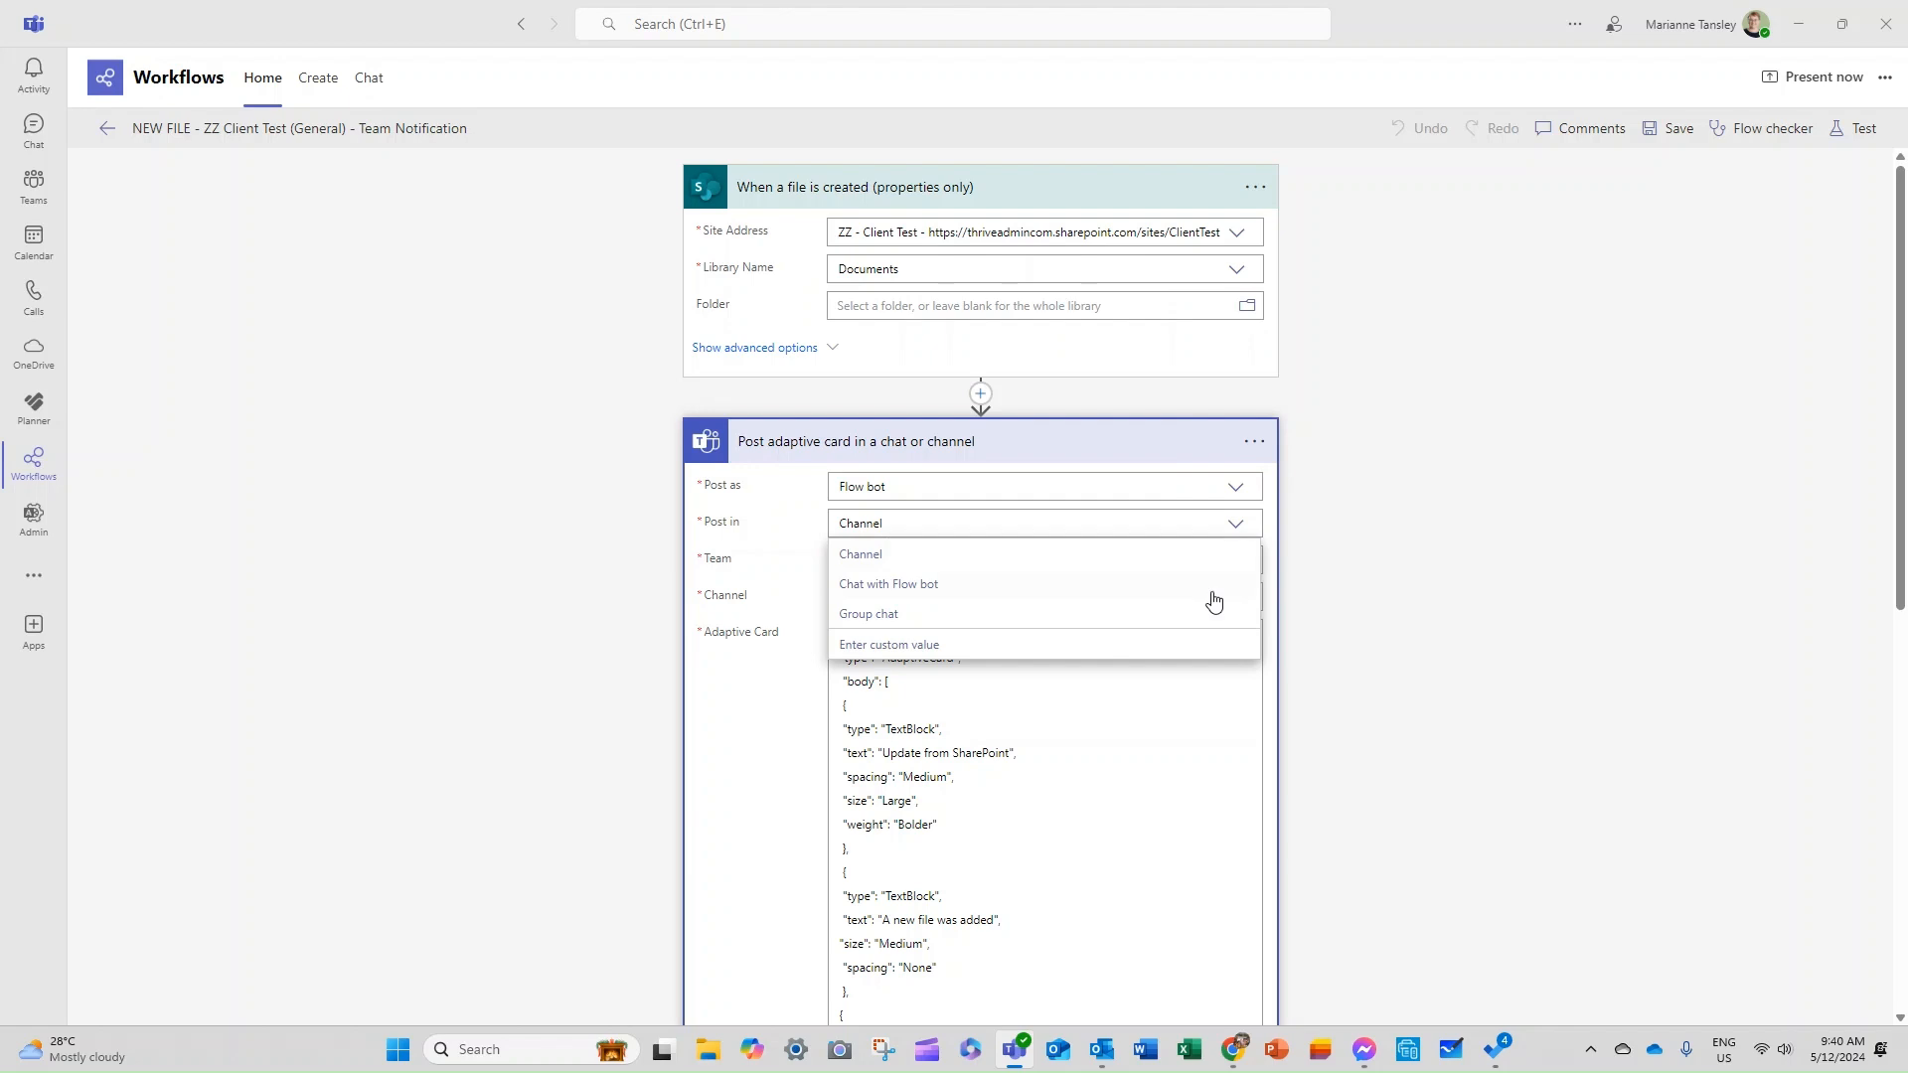
pyautogui.click(813, 581)
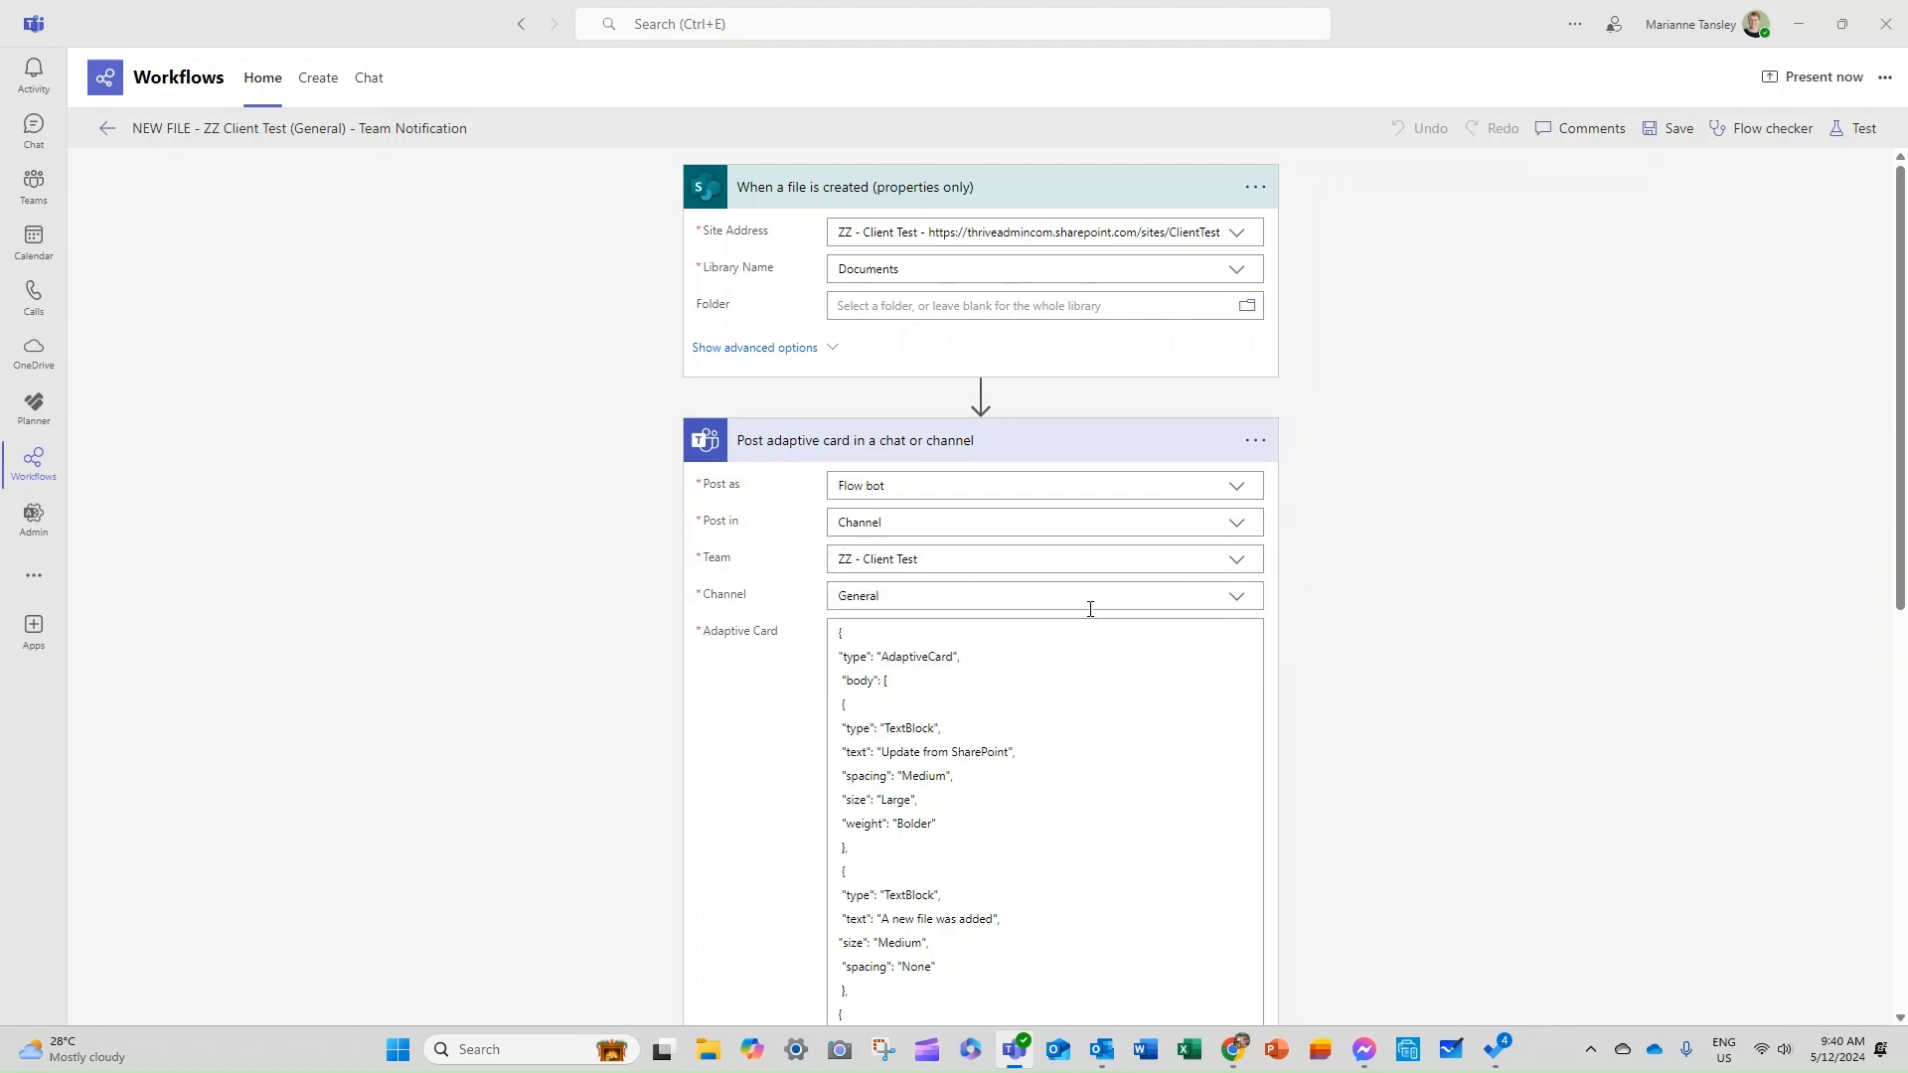
pyautogui.scroll(-1, 840, 714)
pyautogui.scroll(-7, 840, 713)
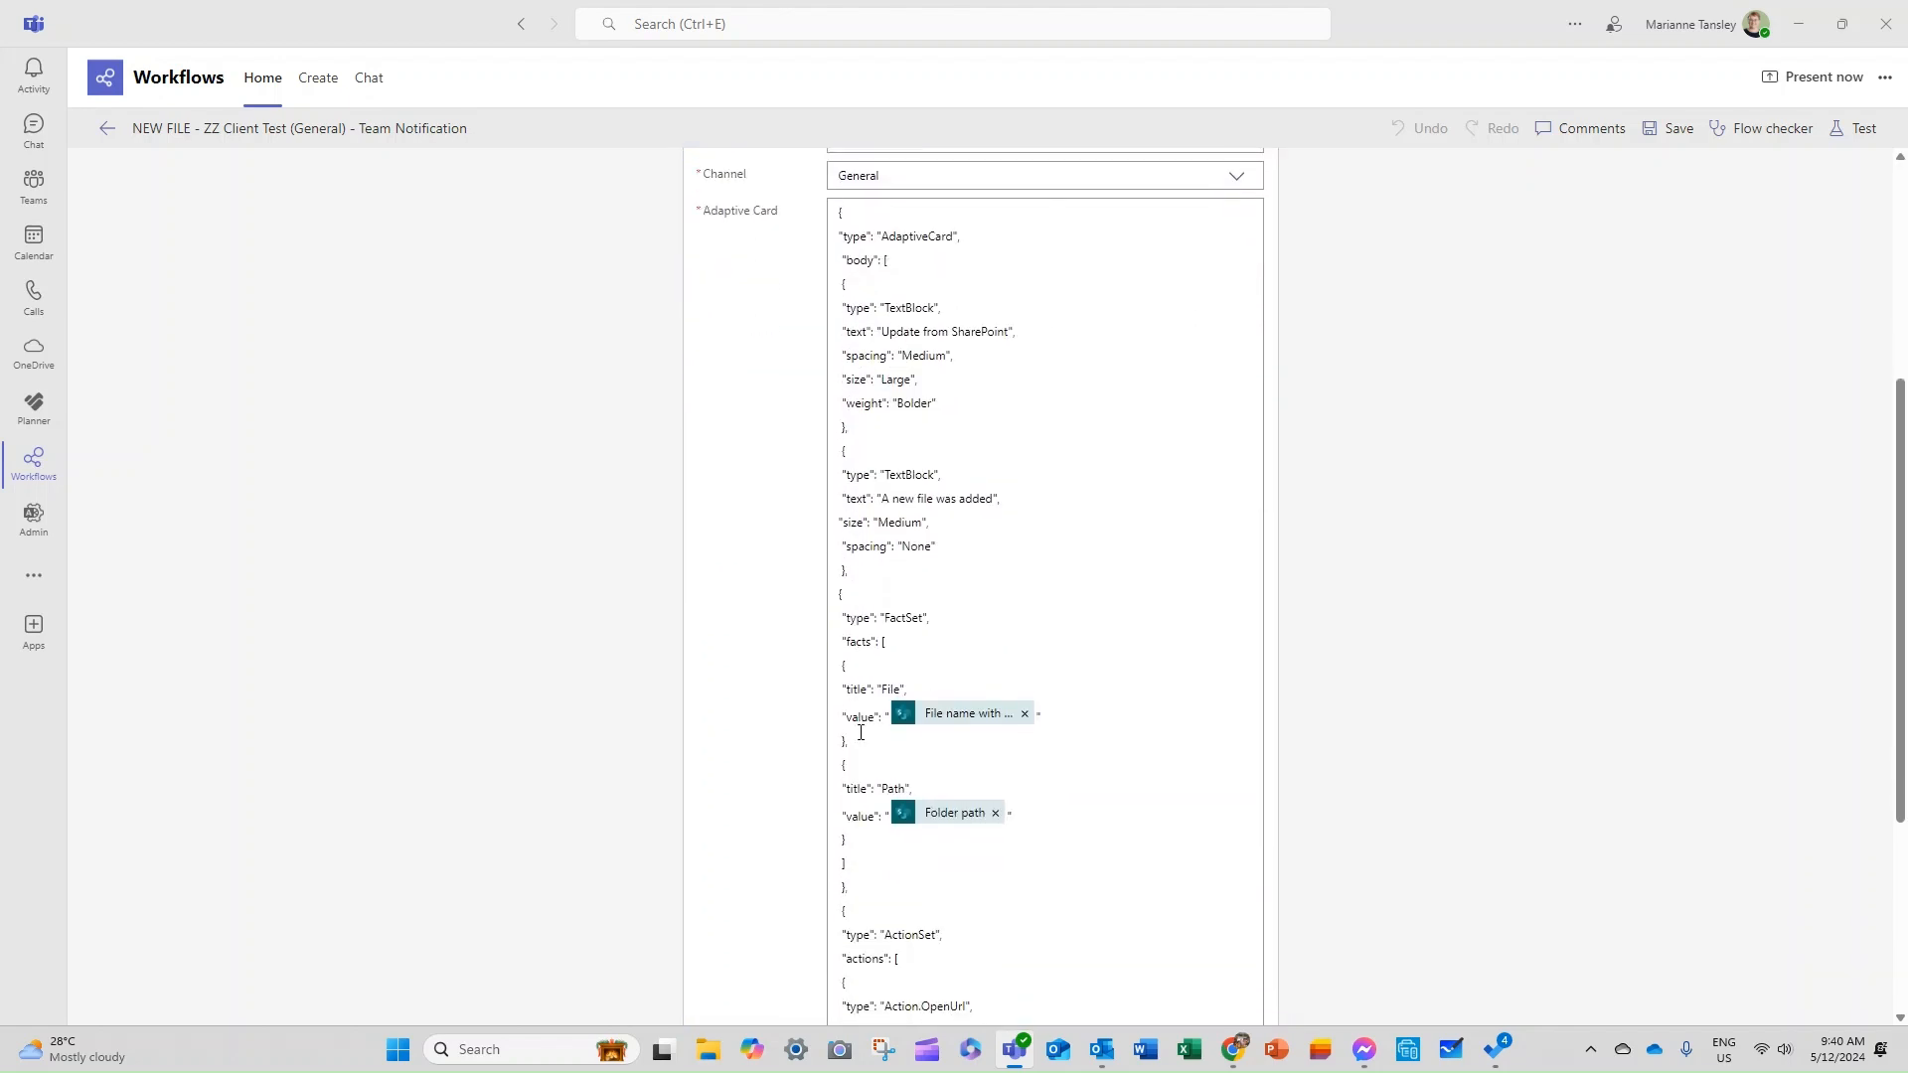
# Step: Review the rest of the adaptive card code through its View file link, and return to the flow list
pyautogui.scroll(-1, 860, 732)
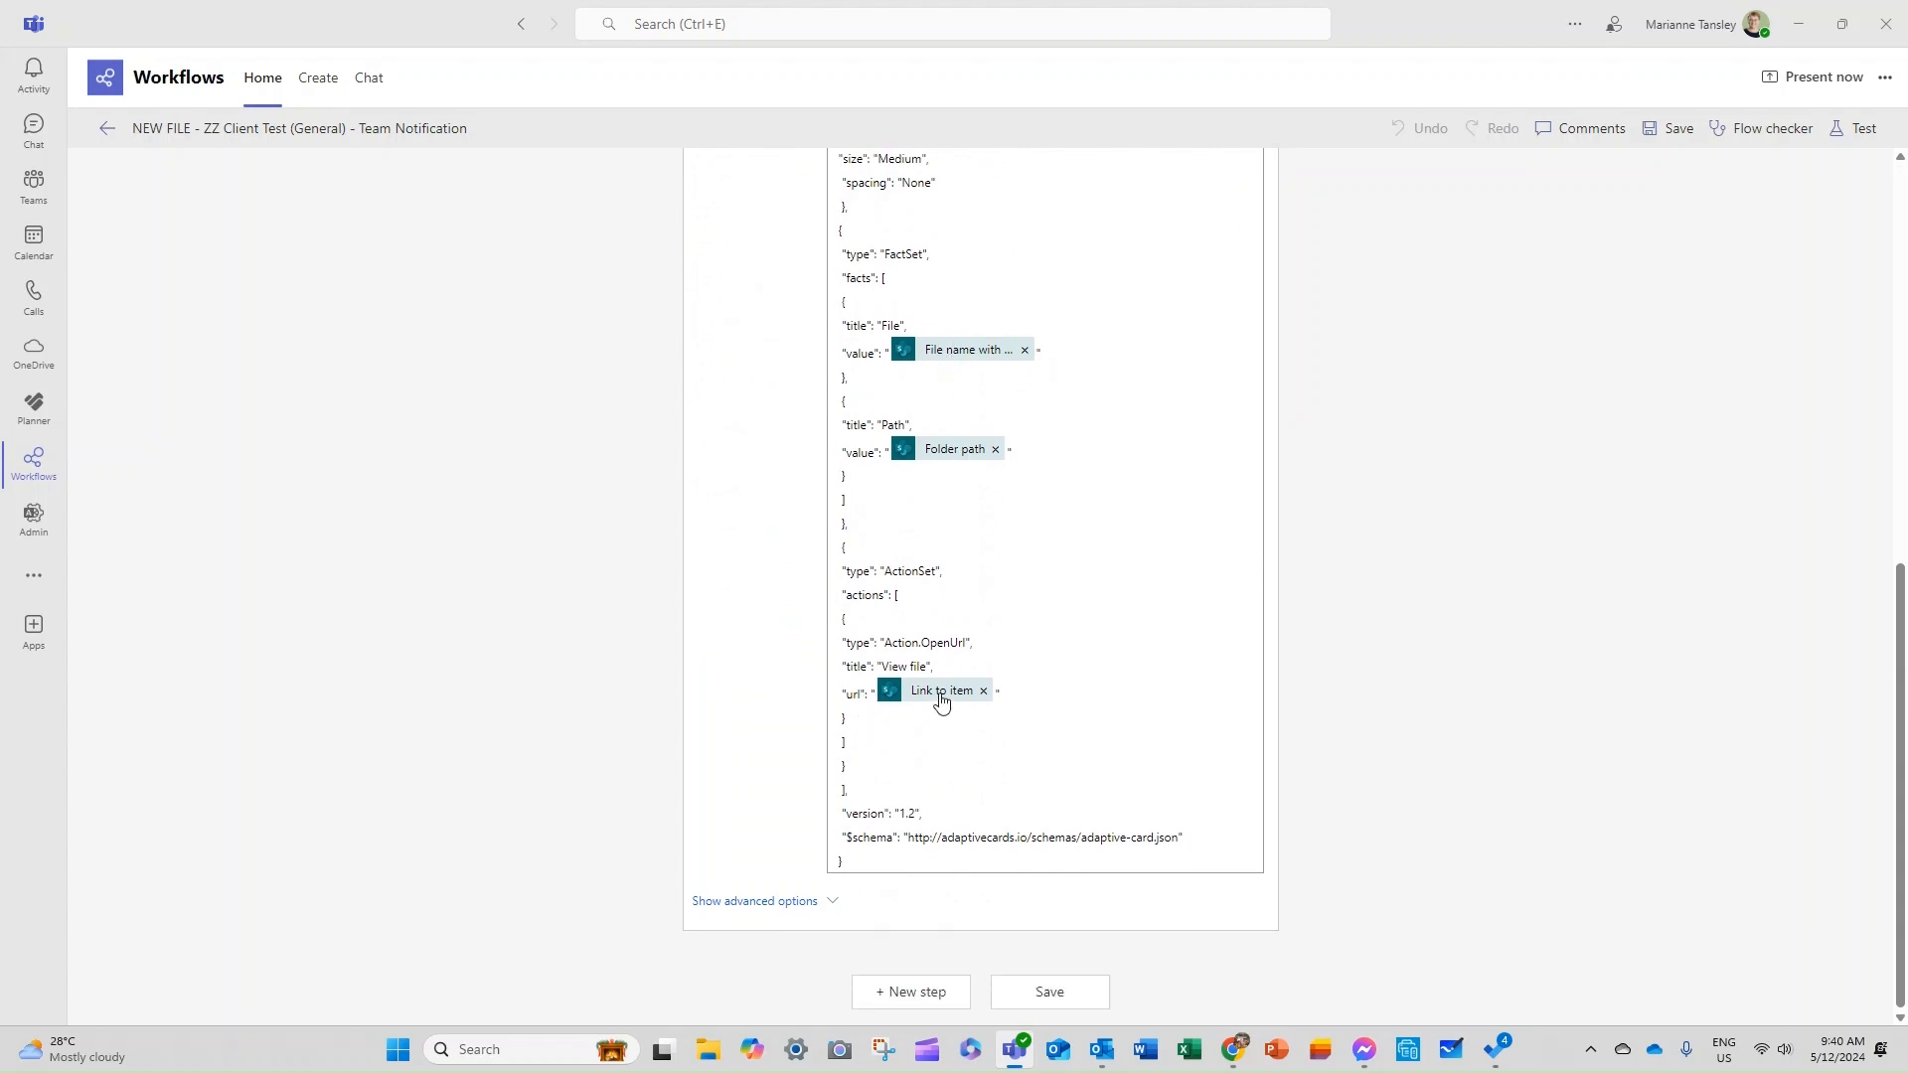
pyautogui.scroll(6, 293, 391)
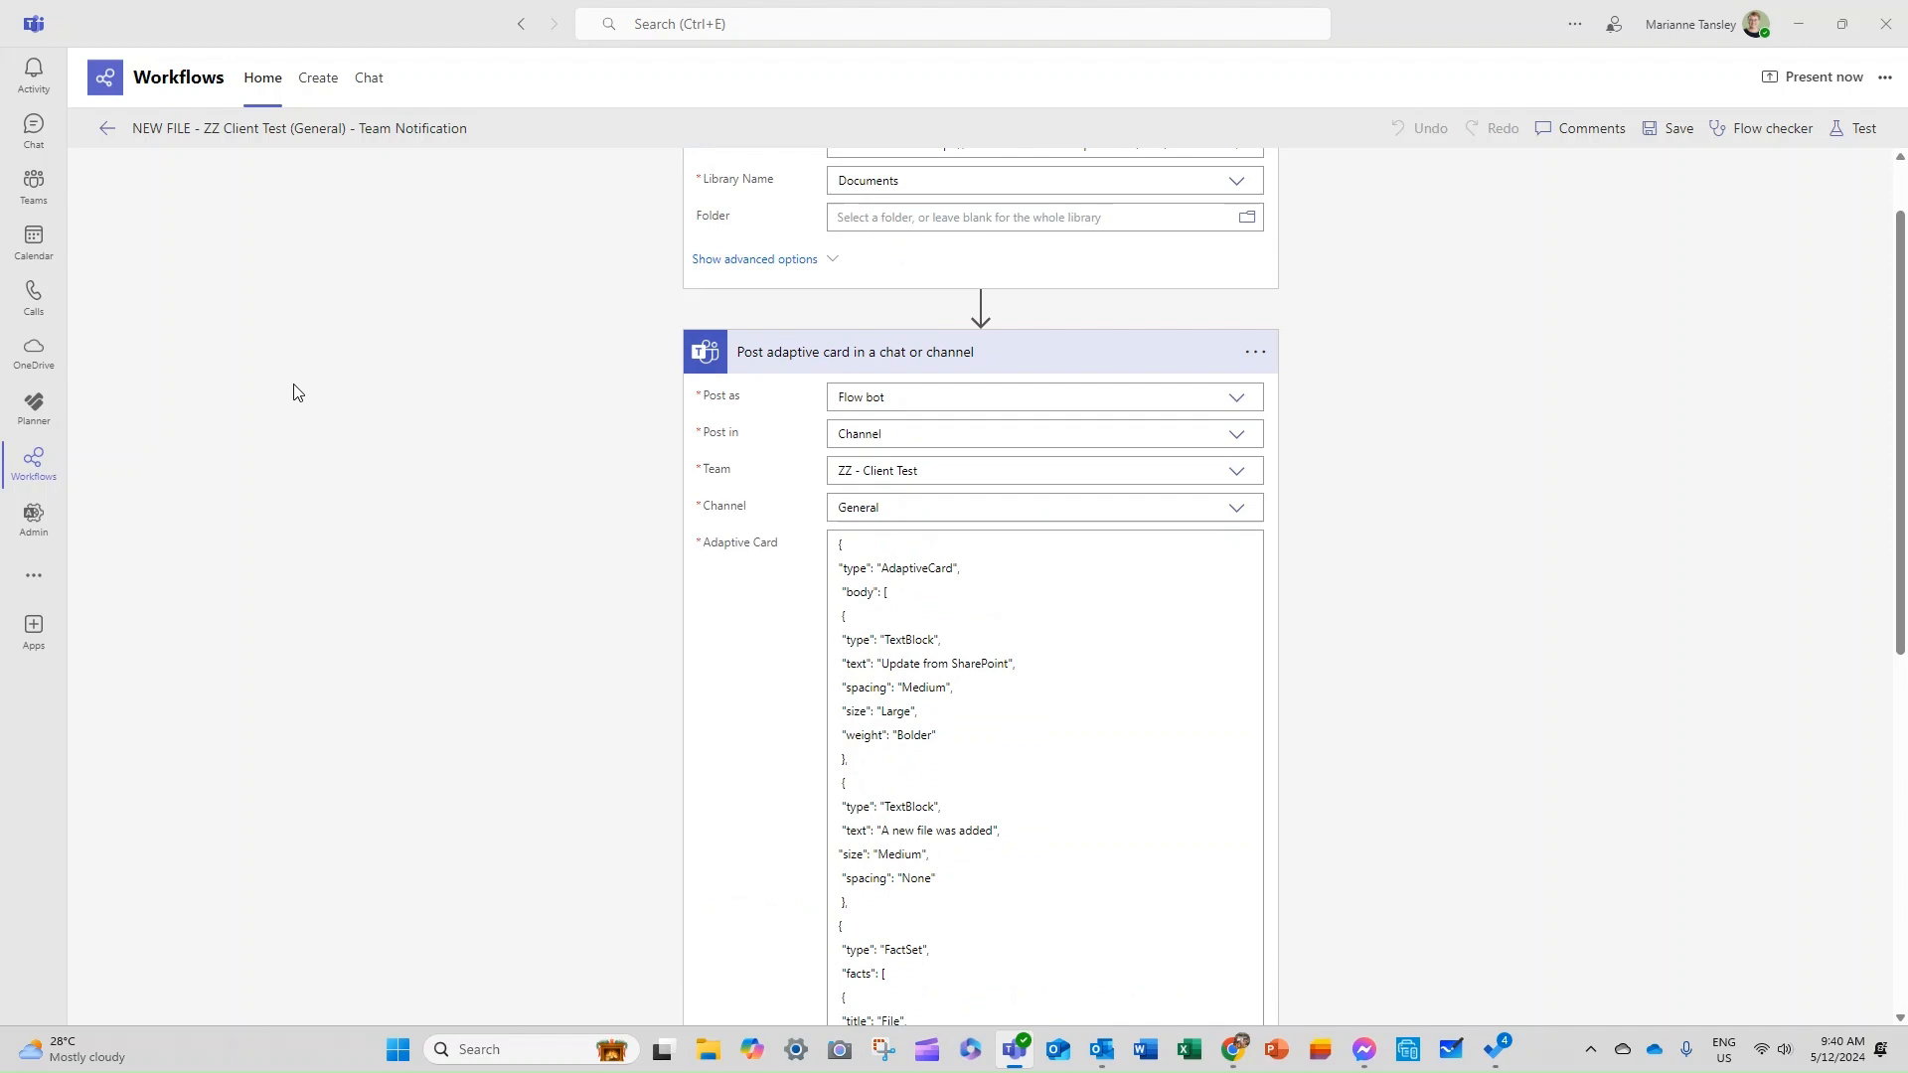
pyautogui.scroll(3, 293, 392)
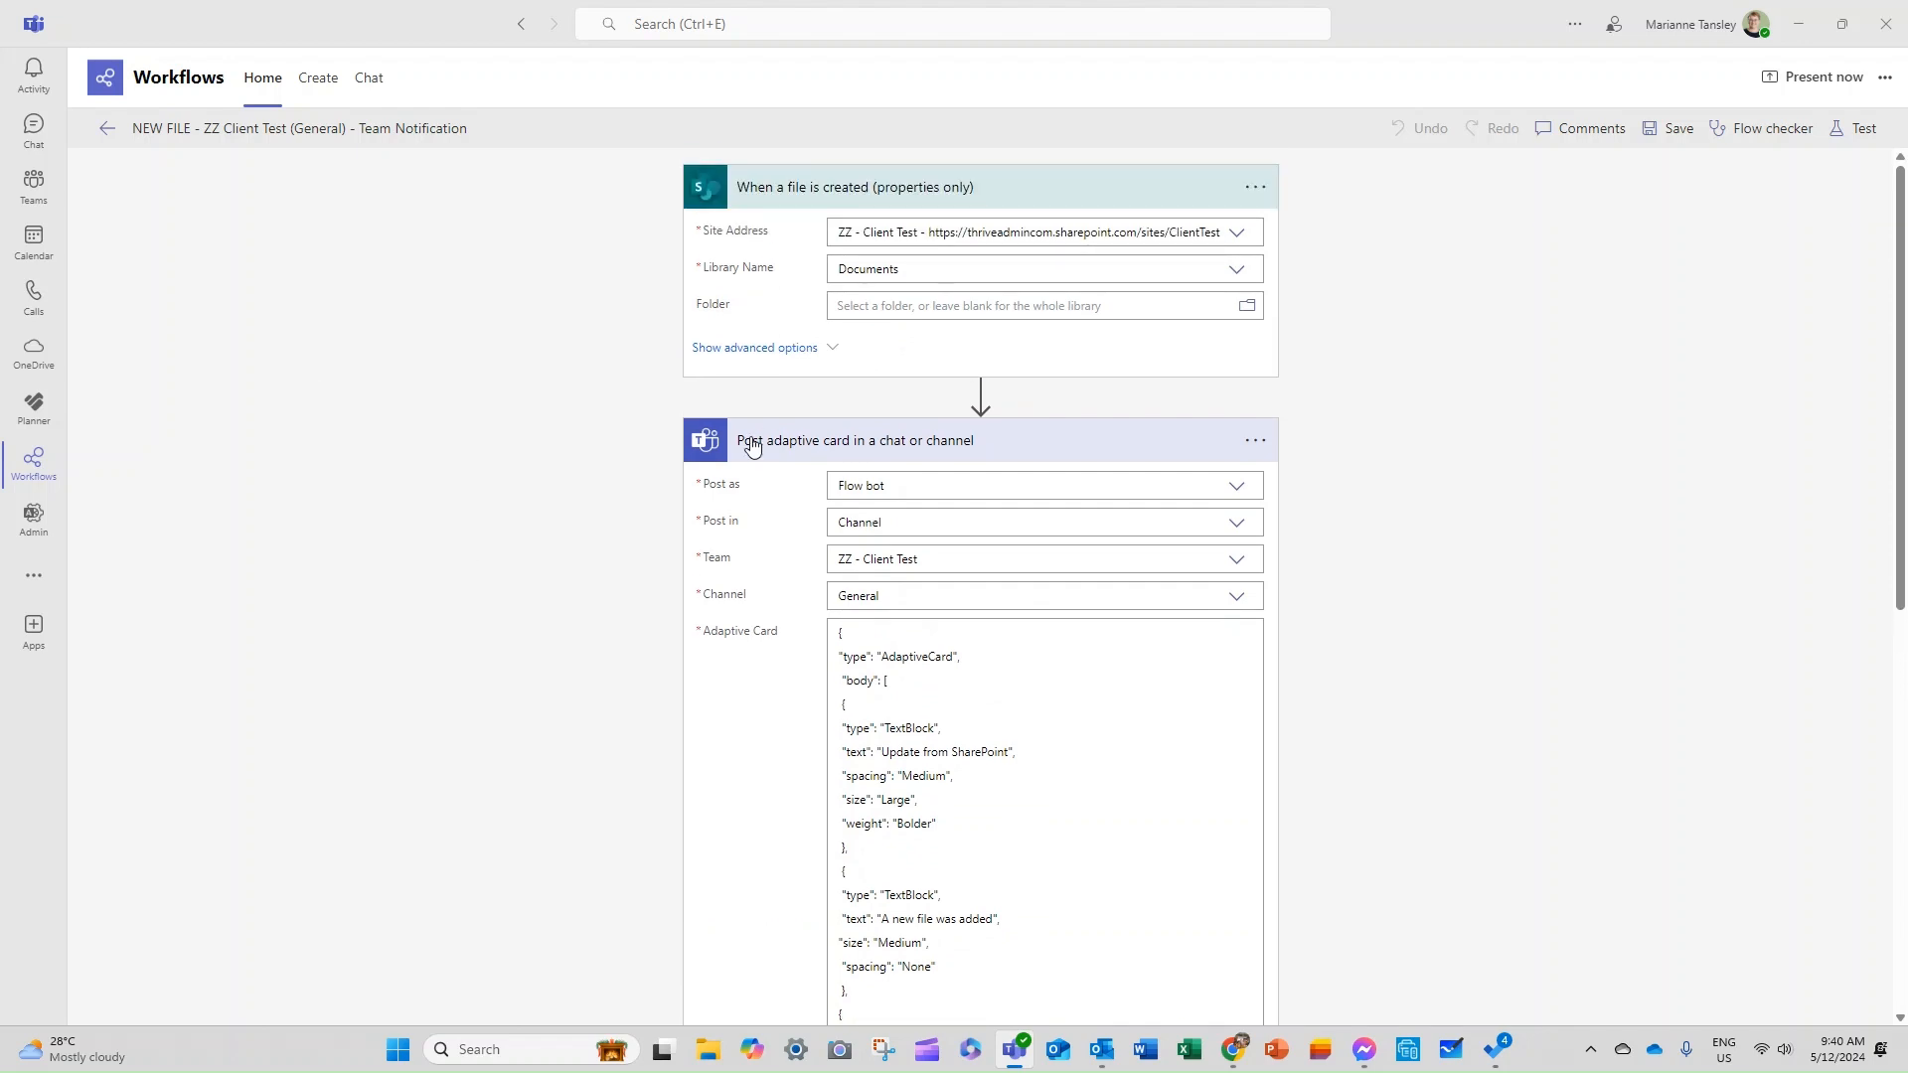
pyautogui.click(106, 135)
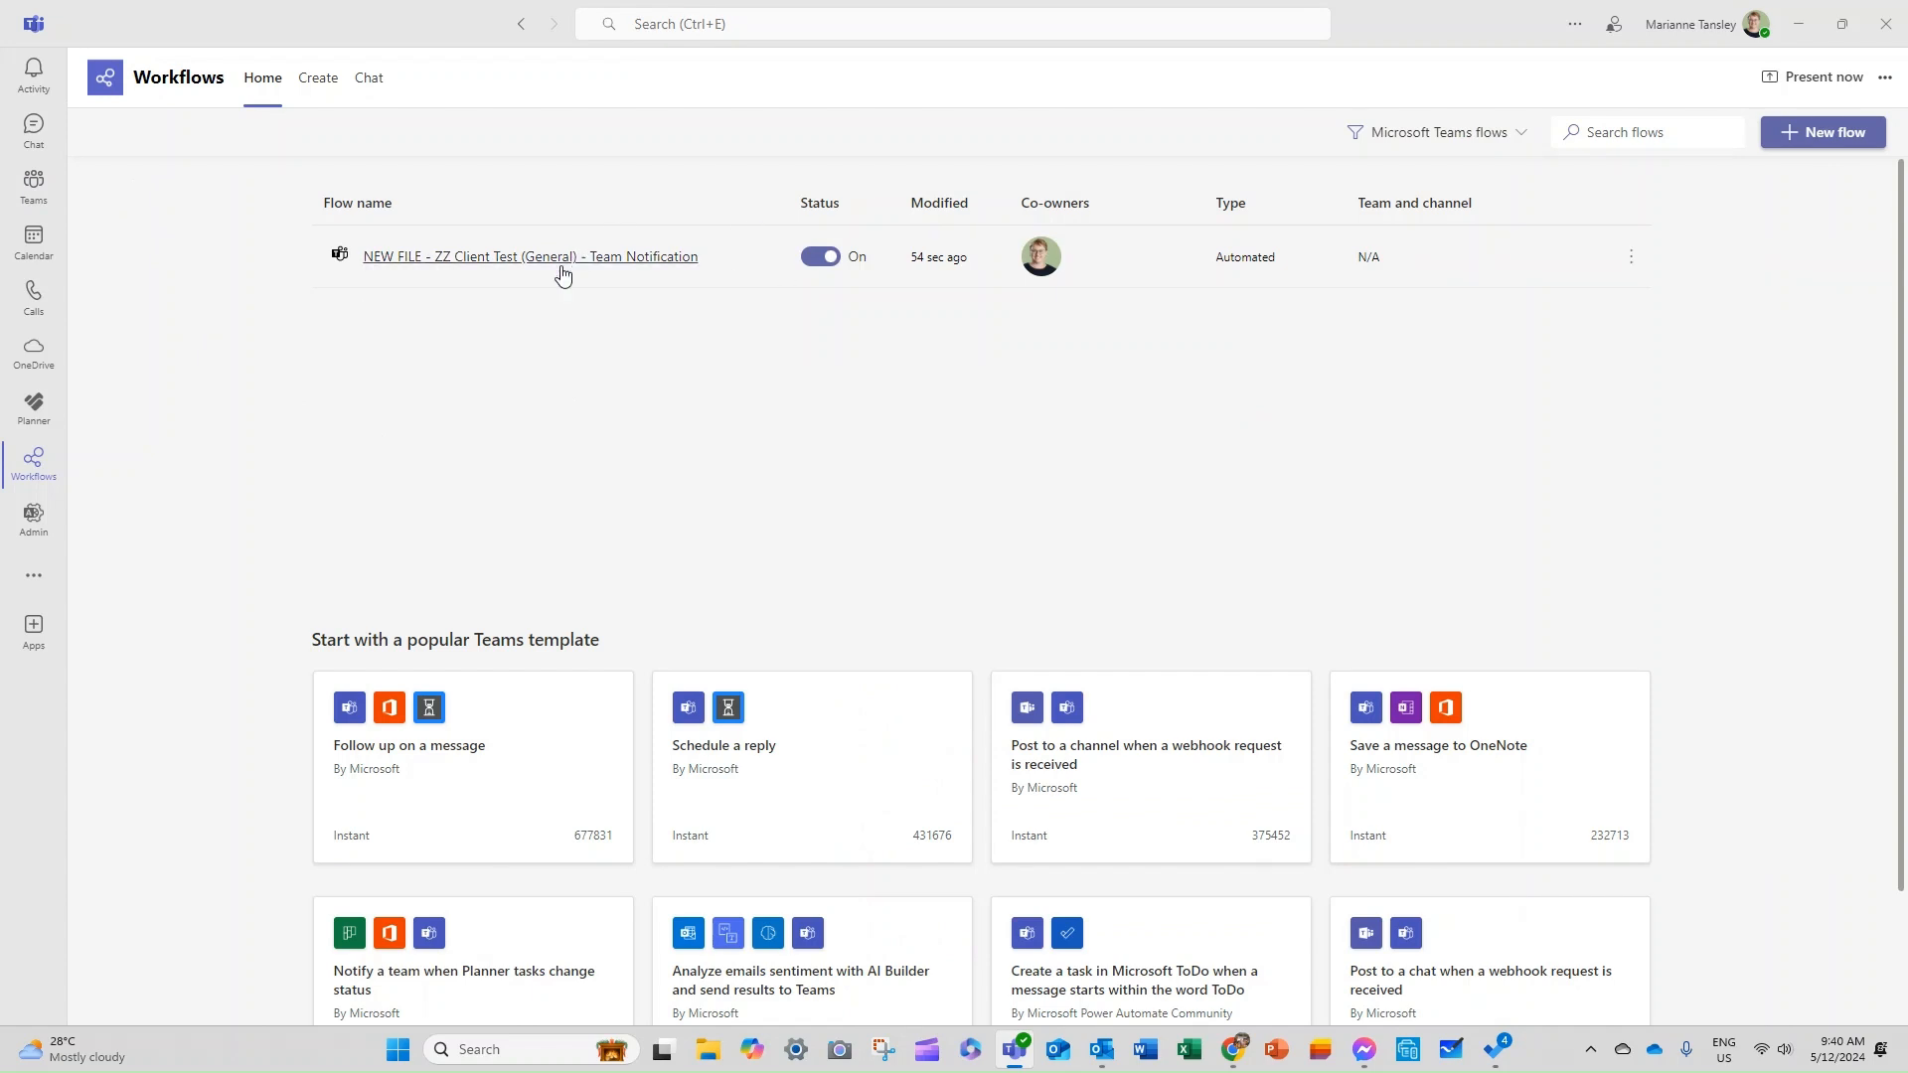
# Step: Upload the 2024 Year Wrap PDF to the Files of the General channel in the ZZ - Client Test team
pyautogui.click(38, 188)
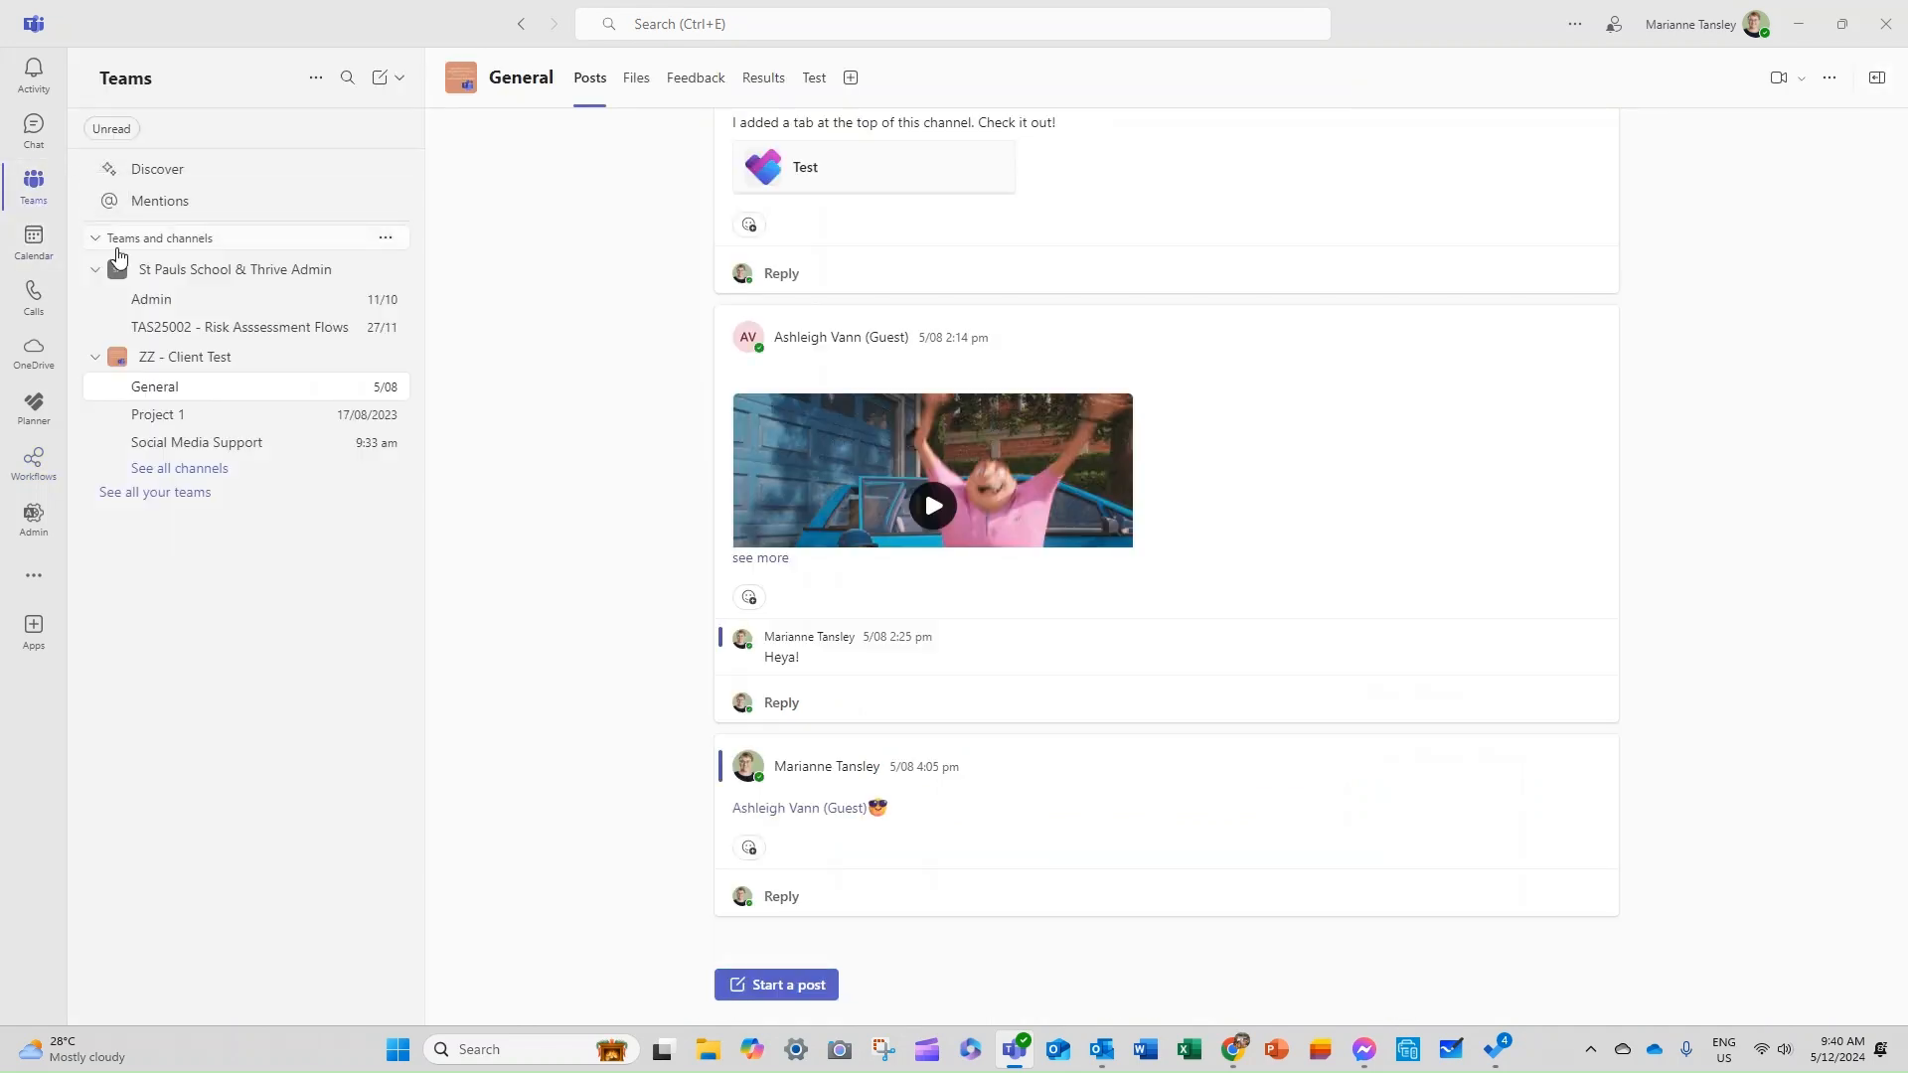
pyautogui.click(632, 88)
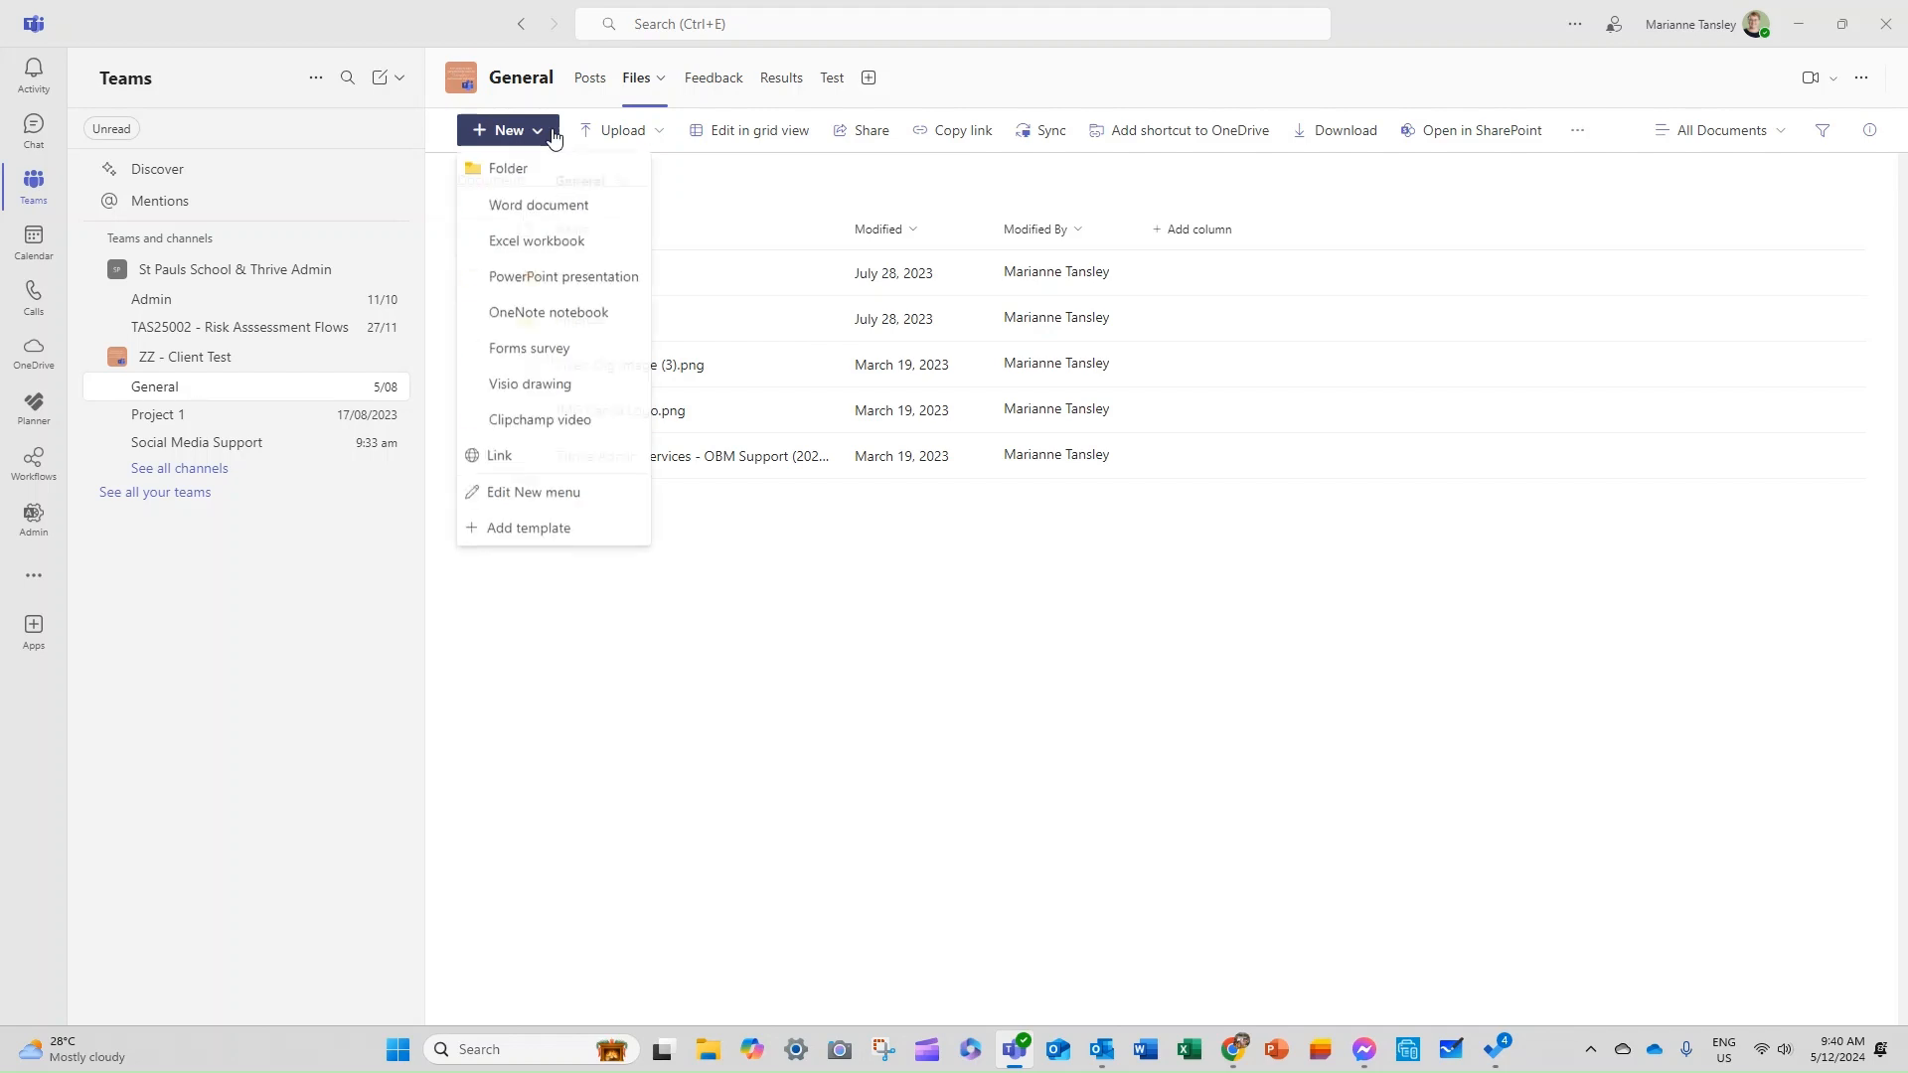
pyautogui.click(554, 137)
pyautogui.click(647, 133)
pyautogui.click(647, 175)
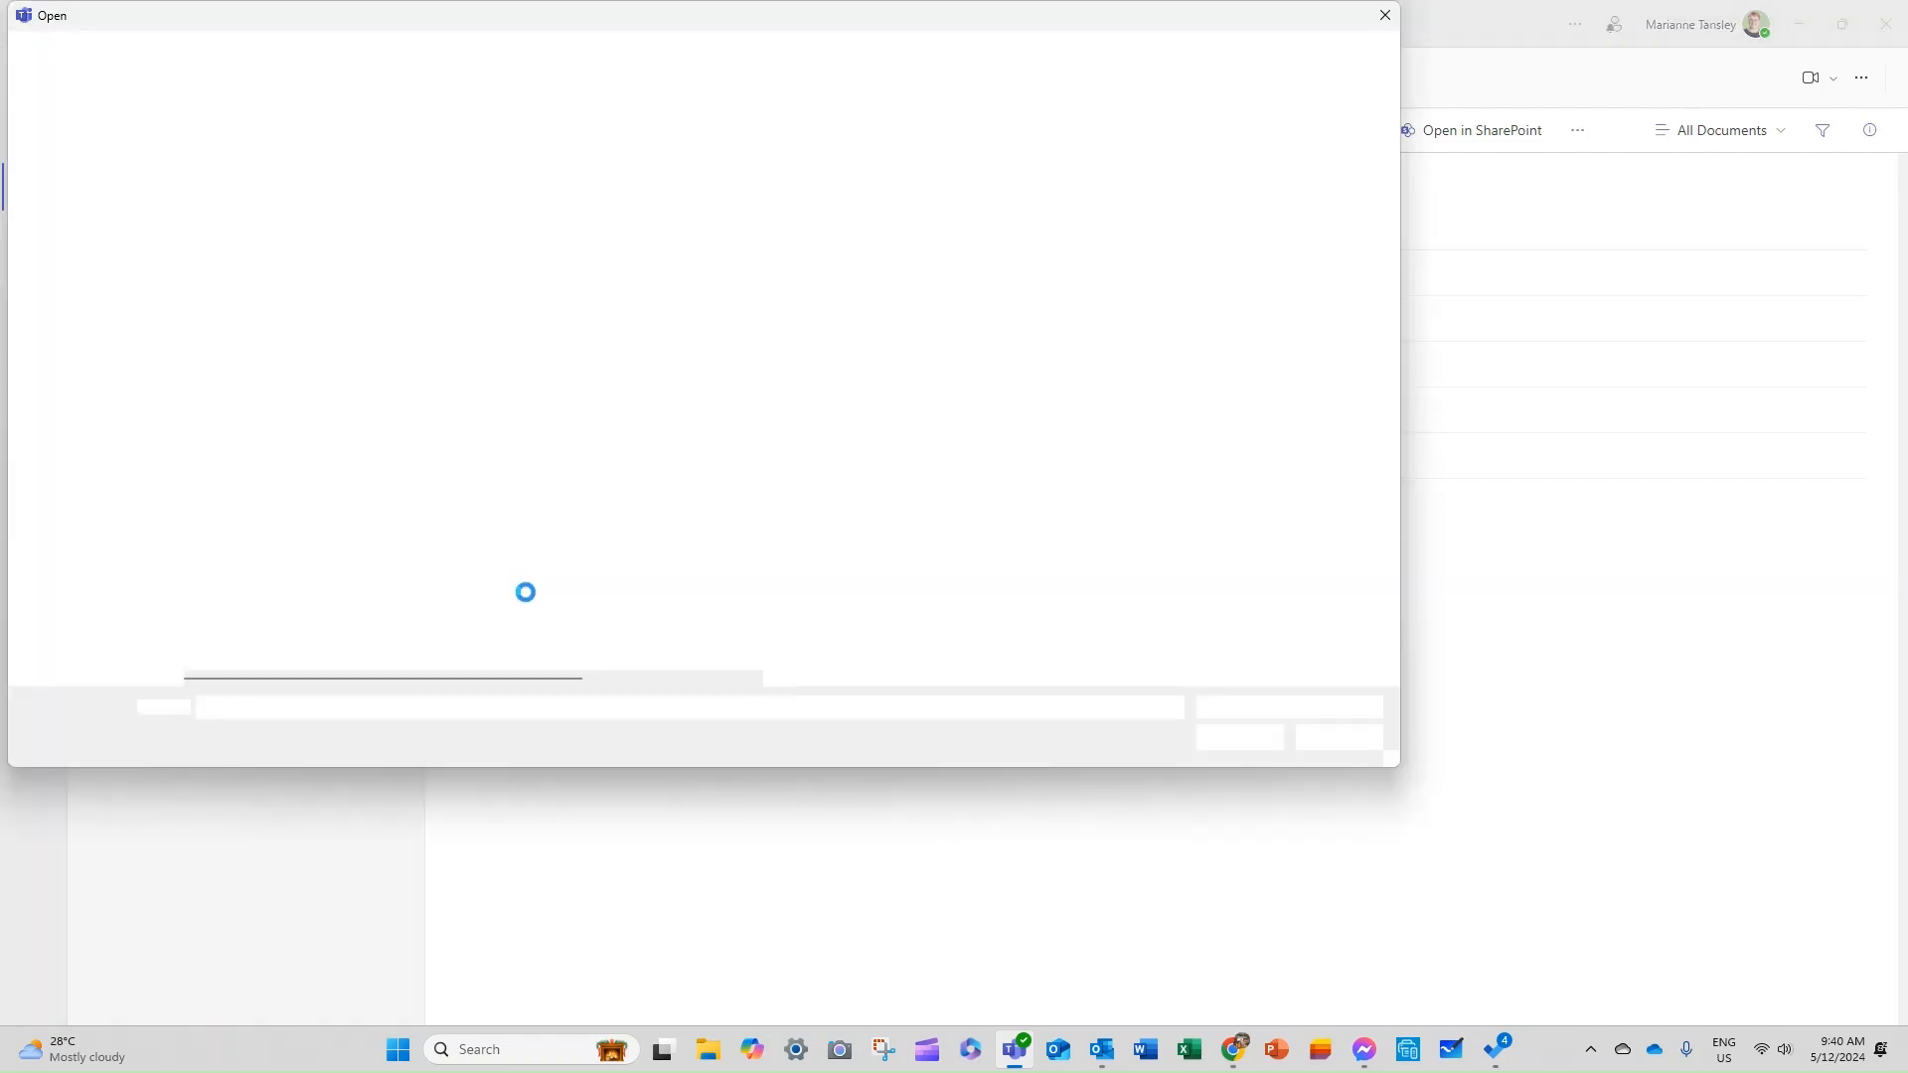
pyautogui.click(269, 196)
pyautogui.click(1242, 737)
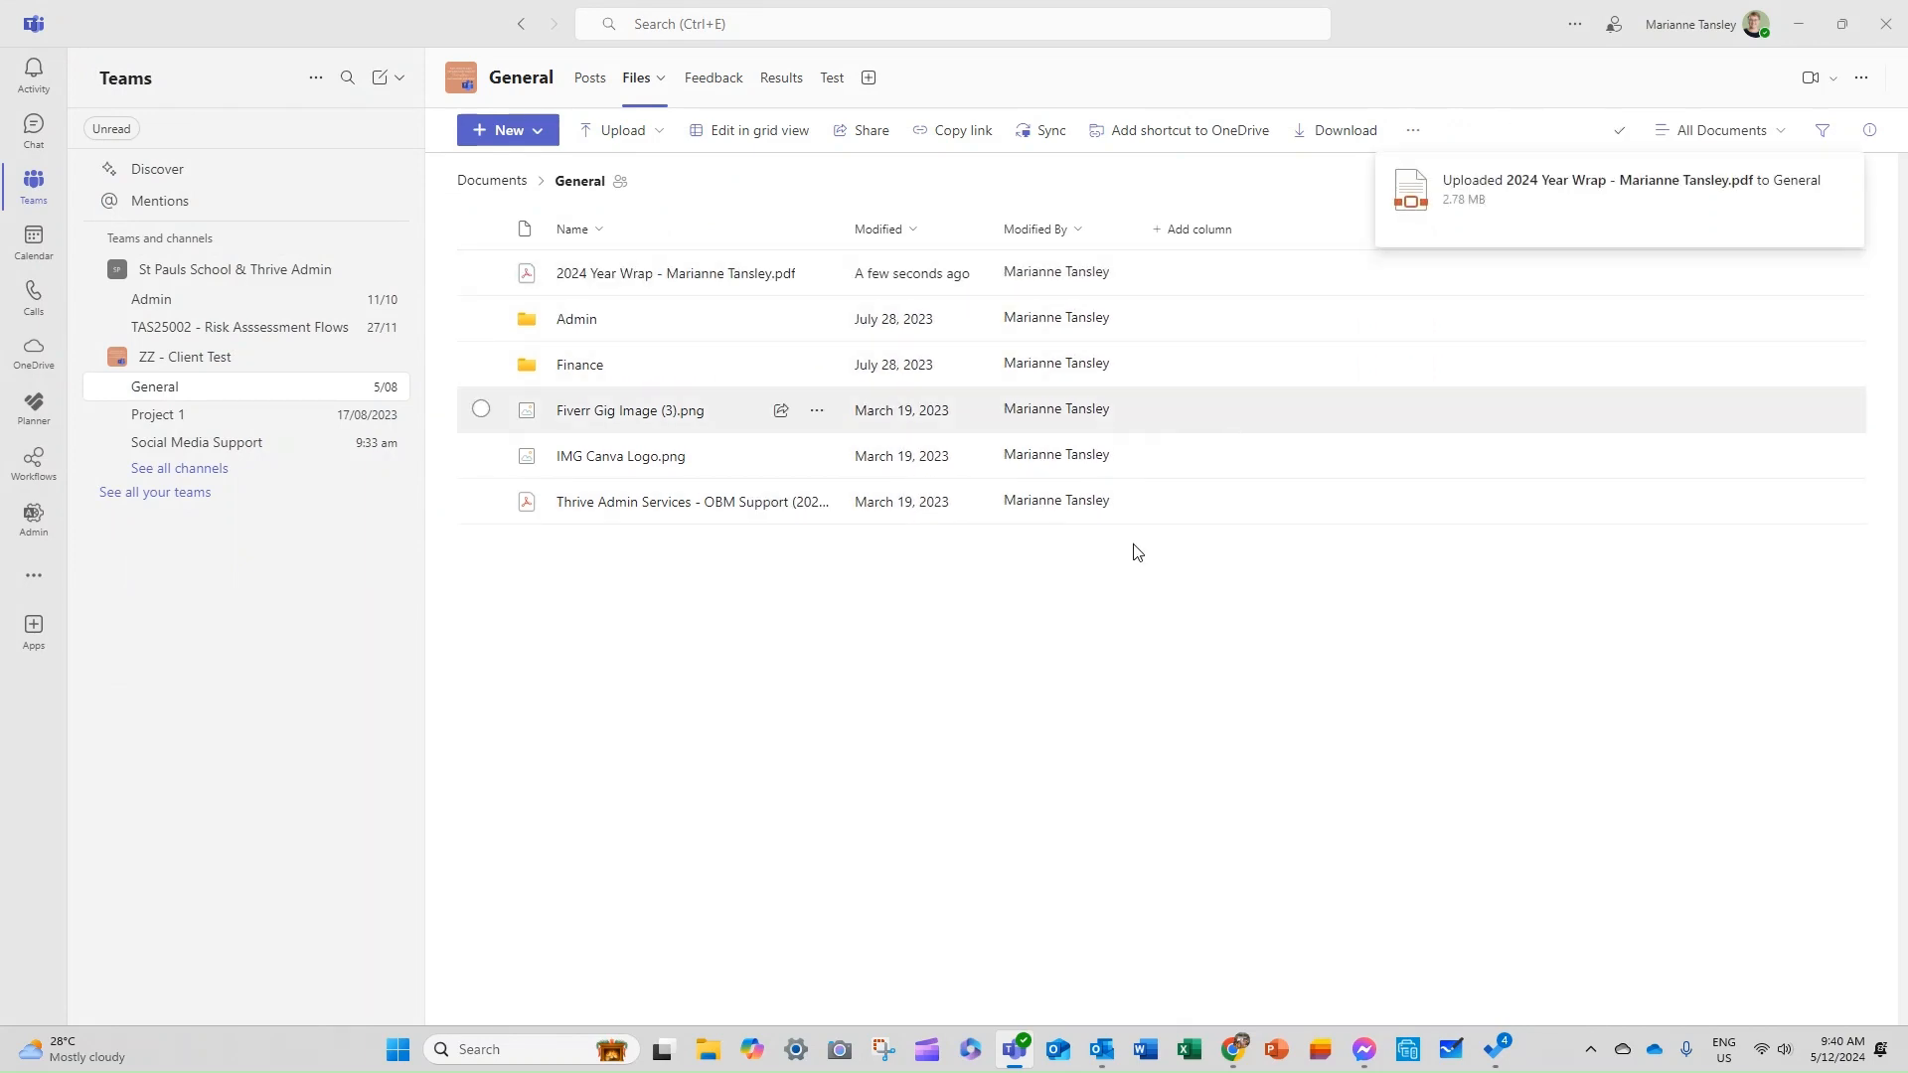
# Step: Check the General channel's posts for the new file notification, switching briefly to Project 1 and back to refresh them
pyautogui.click(587, 86)
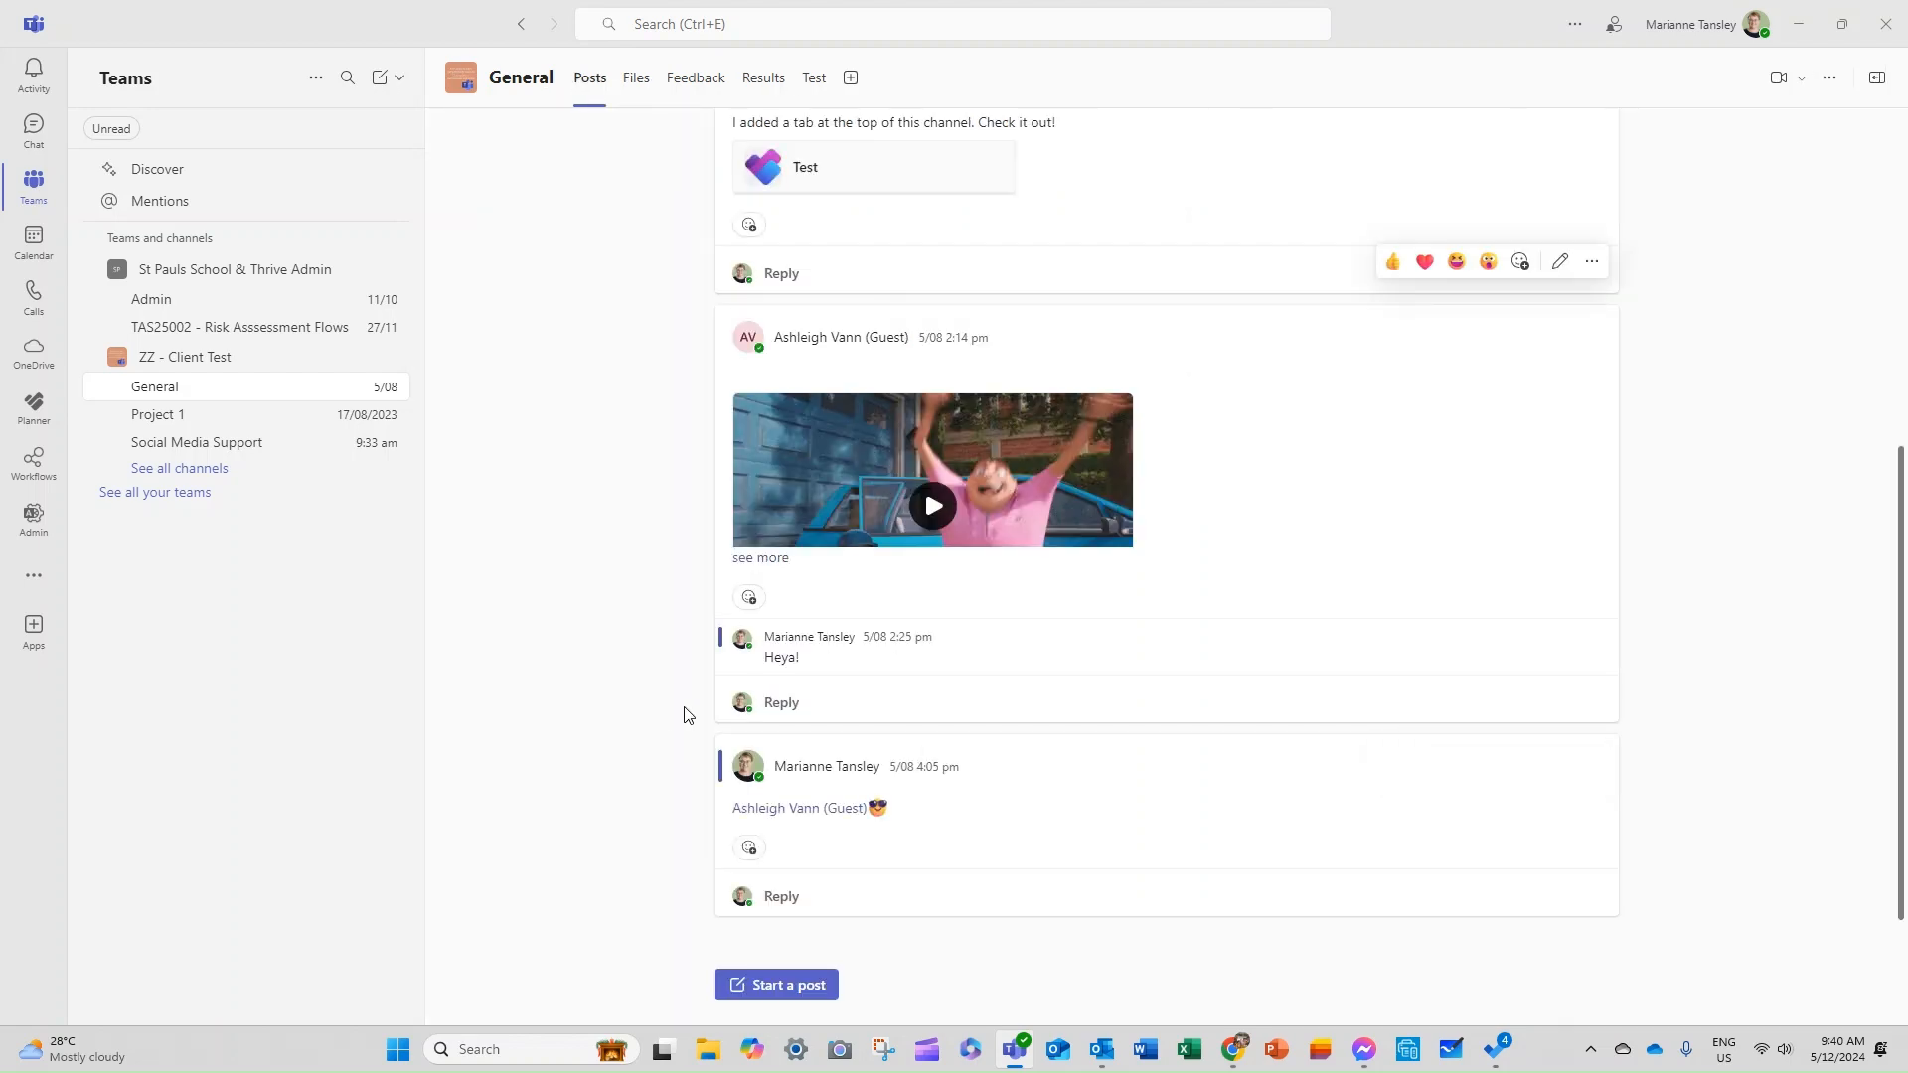
pyautogui.scroll(5, 652, 801)
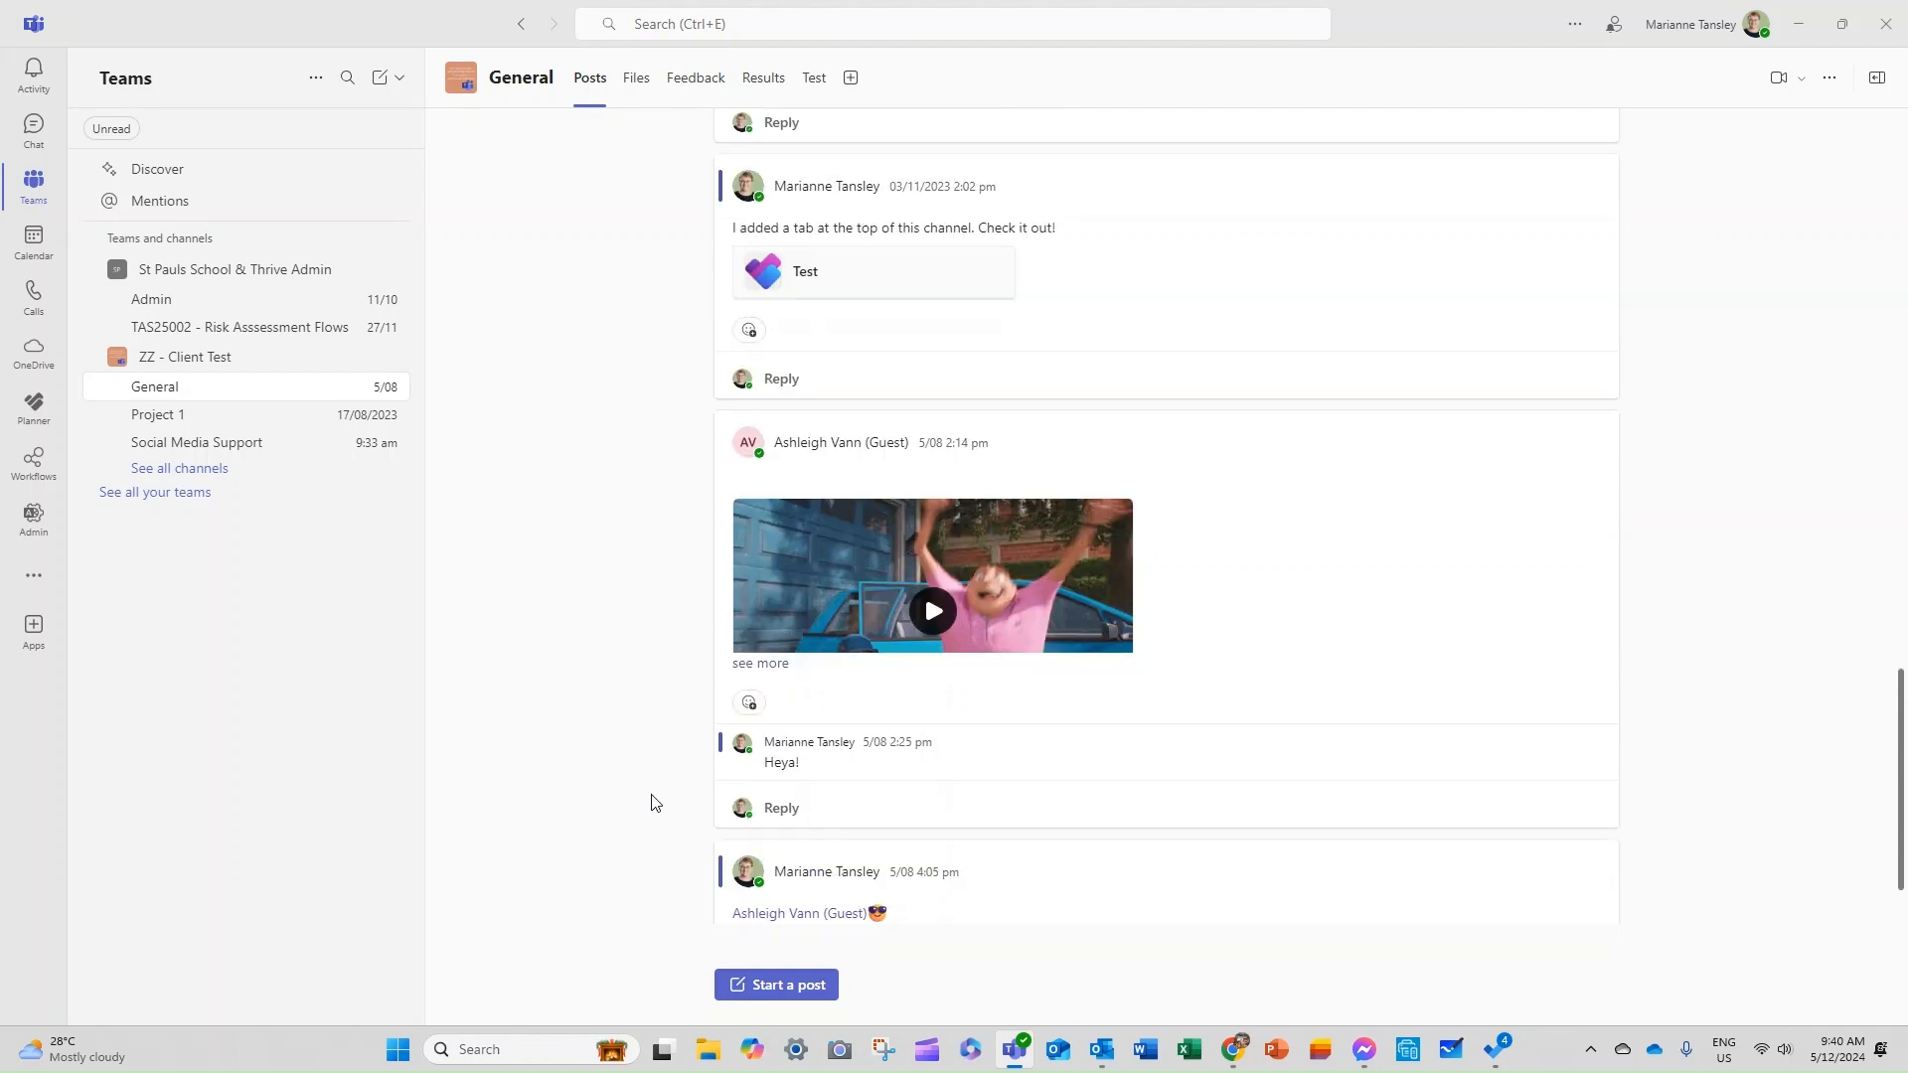
pyautogui.scroll(-5, 652, 801)
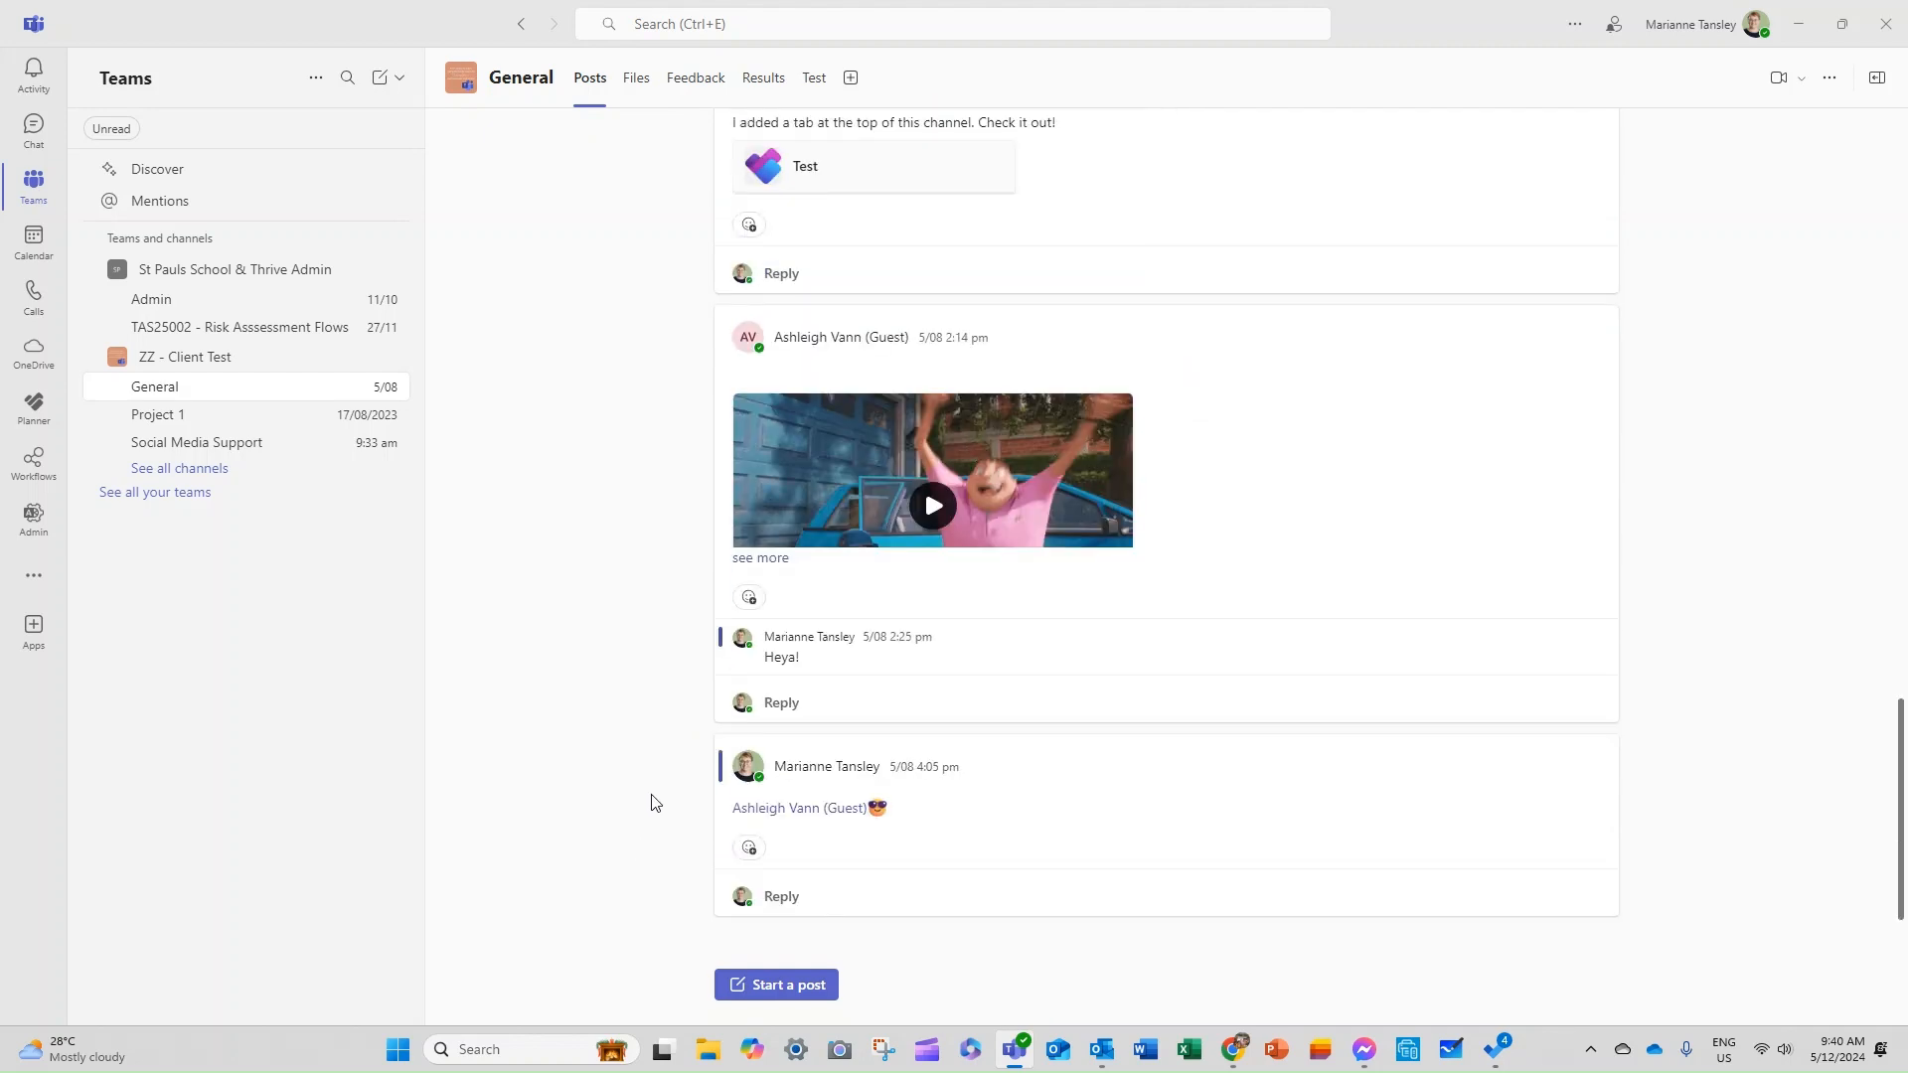
pyautogui.scroll(5, 652, 801)
pyautogui.scroll(-5, 652, 801)
pyautogui.click(241, 415)
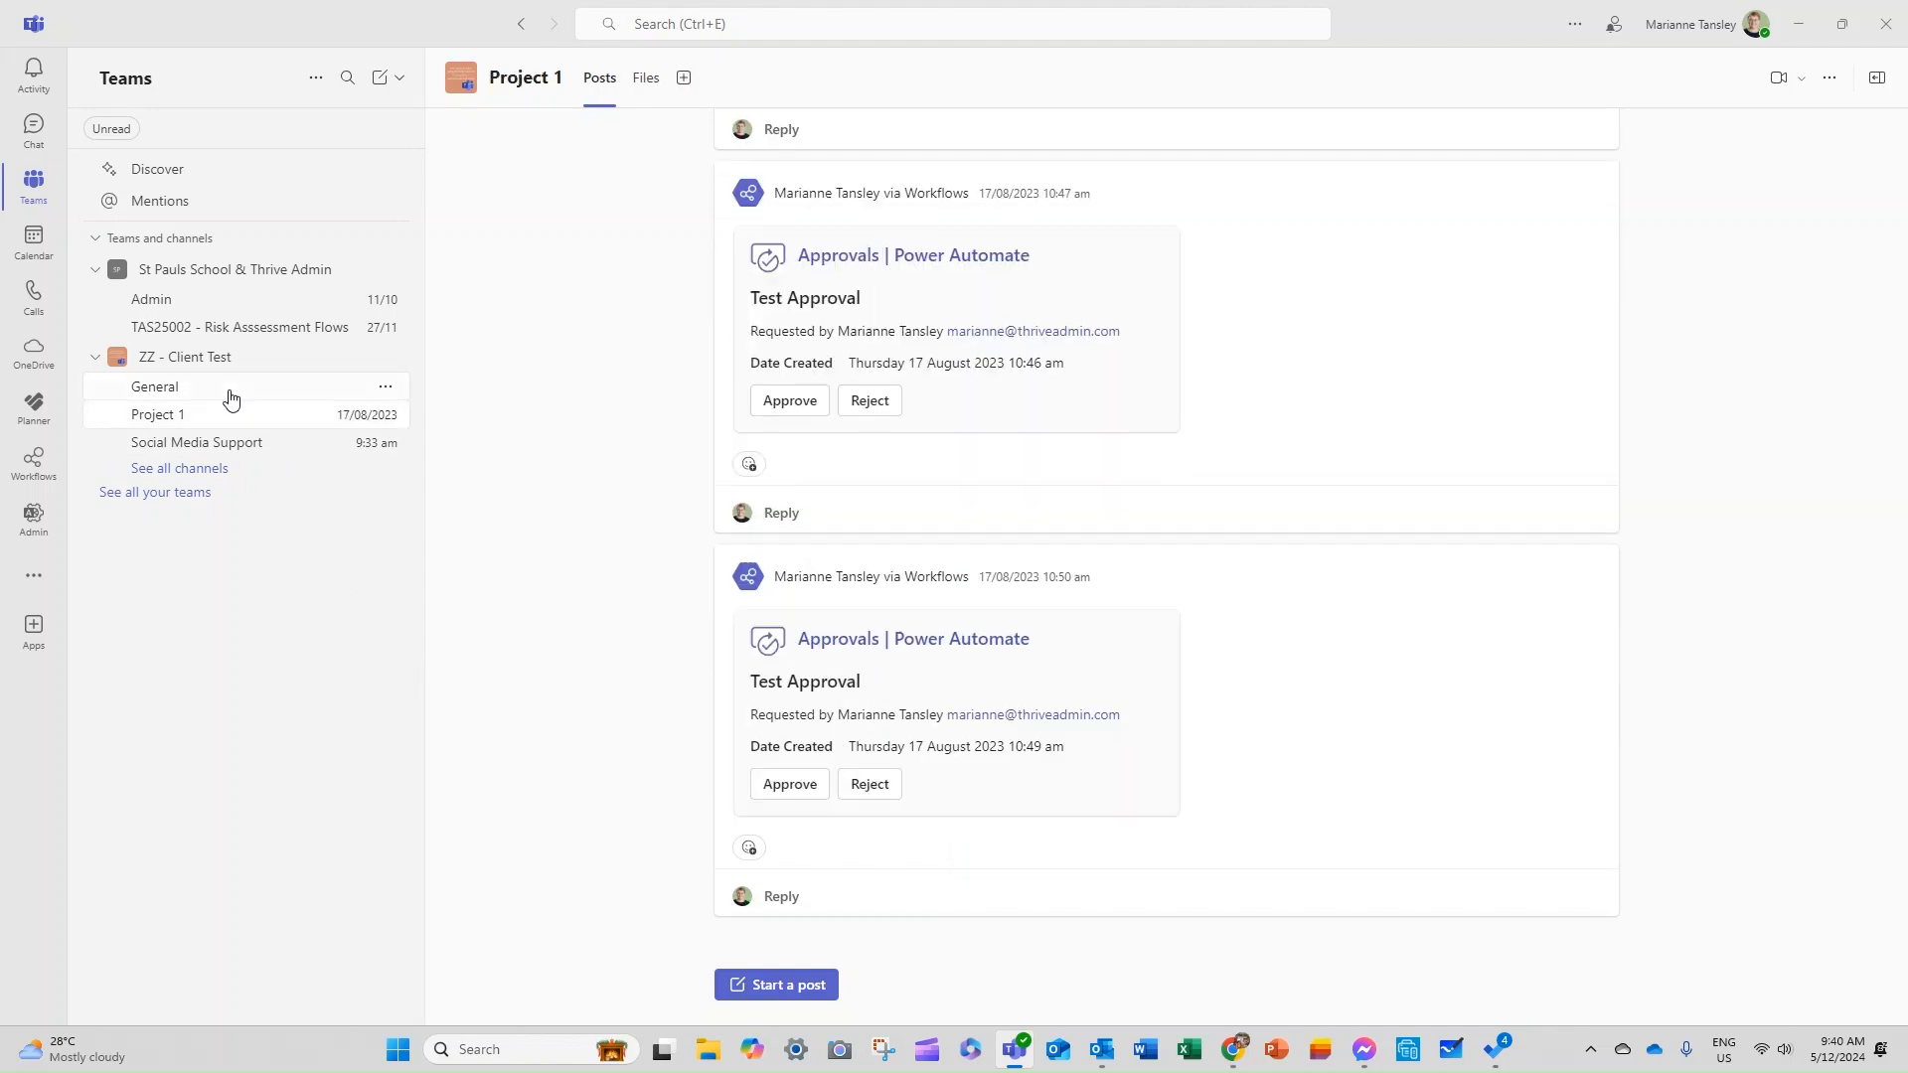
pyautogui.click(230, 397)
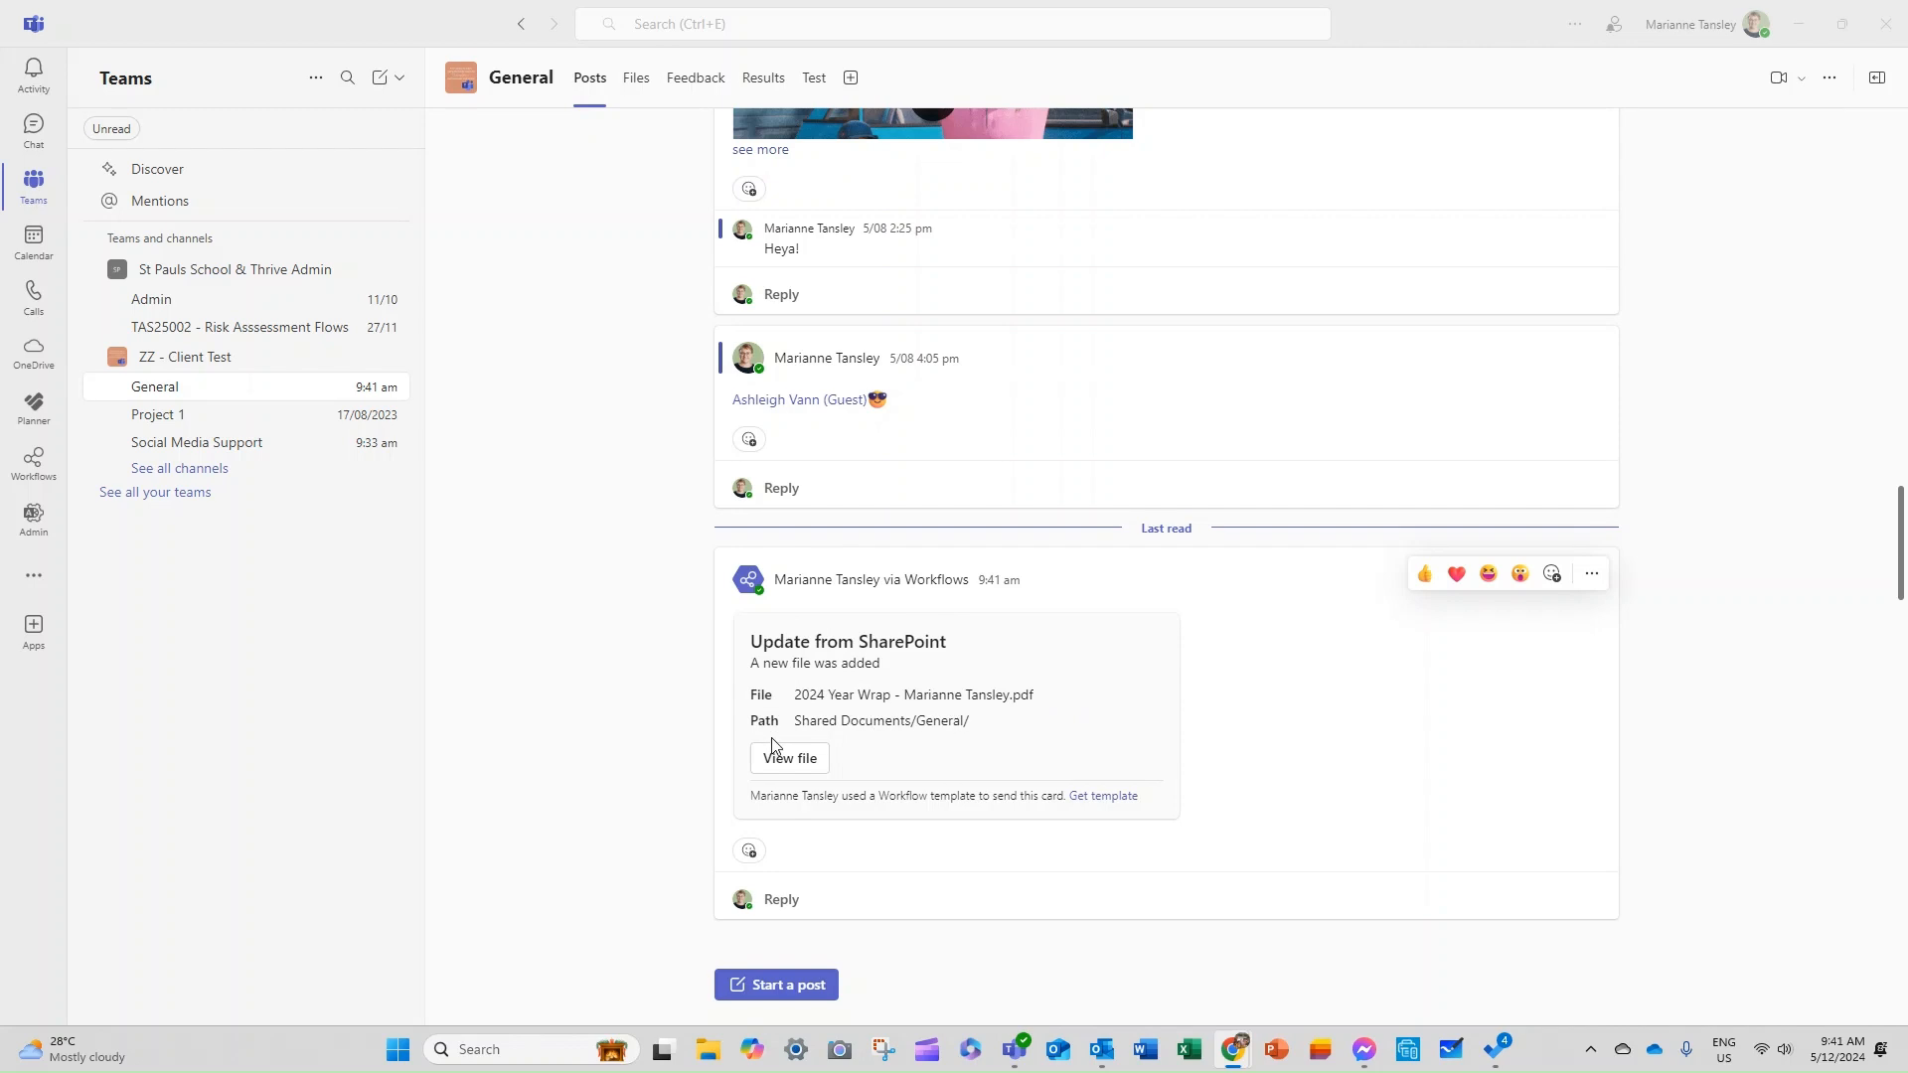
# Step: Open the uploaded PDF from the notification card, view it in a maximized browser window, and return to Teams
pyautogui.click(784, 762)
pyautogui.moveTo(464, 8); pyautogui.dragTo(520, 20)
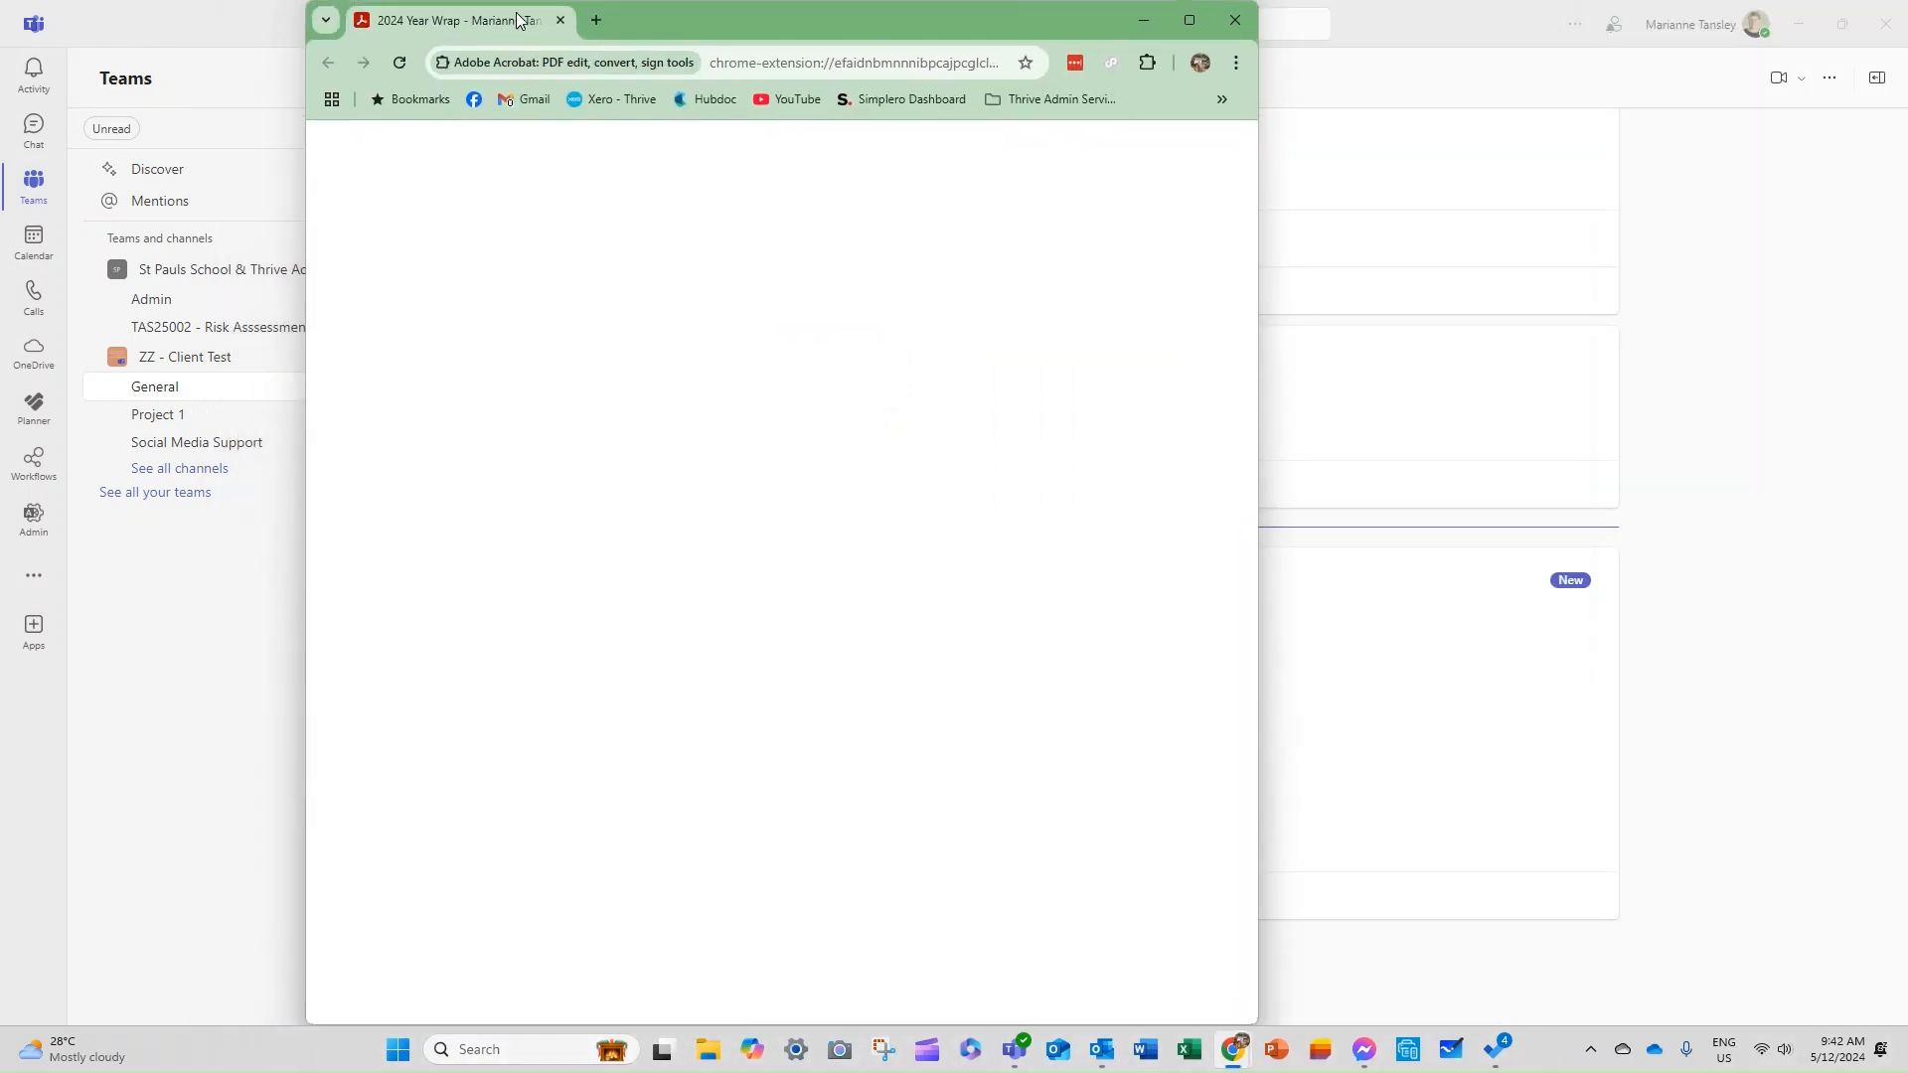
pyautogui.click(1189, 20)
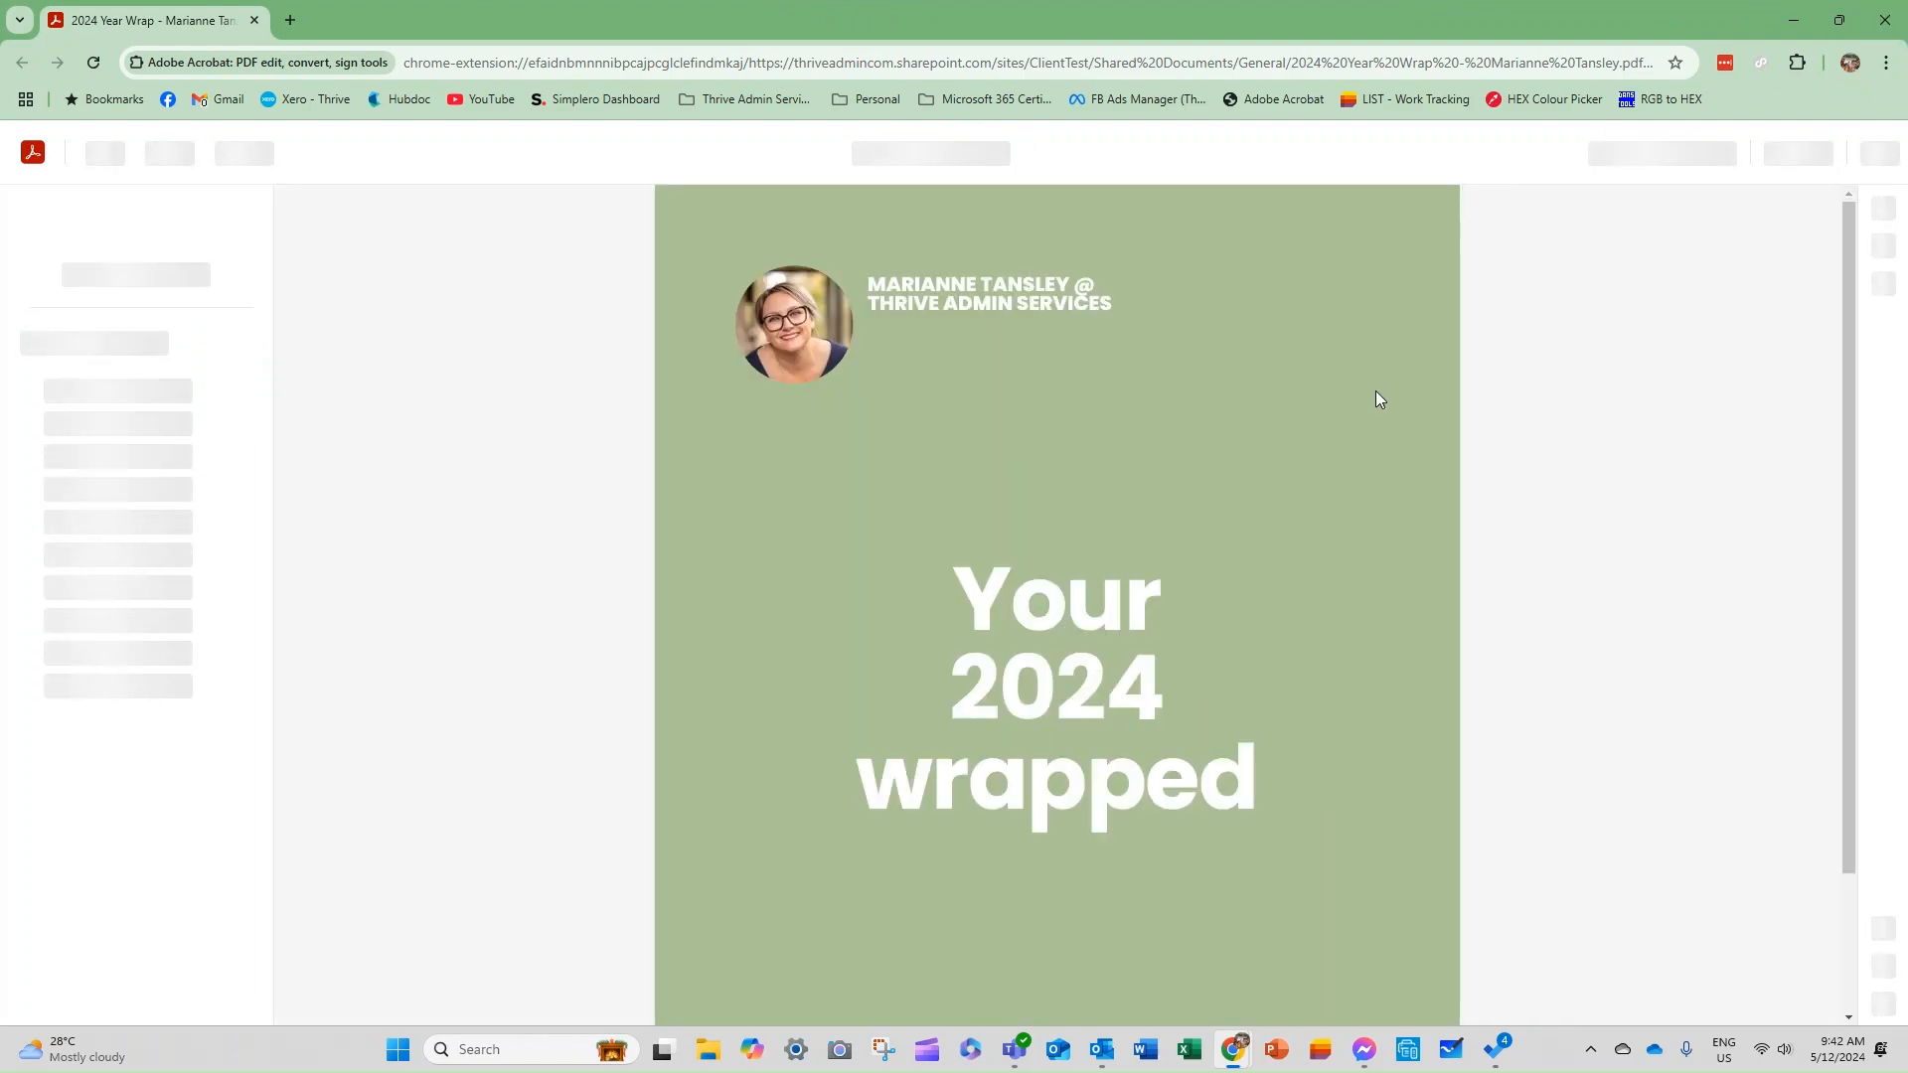
pyautogui.hotkey('alt', 'Tab')
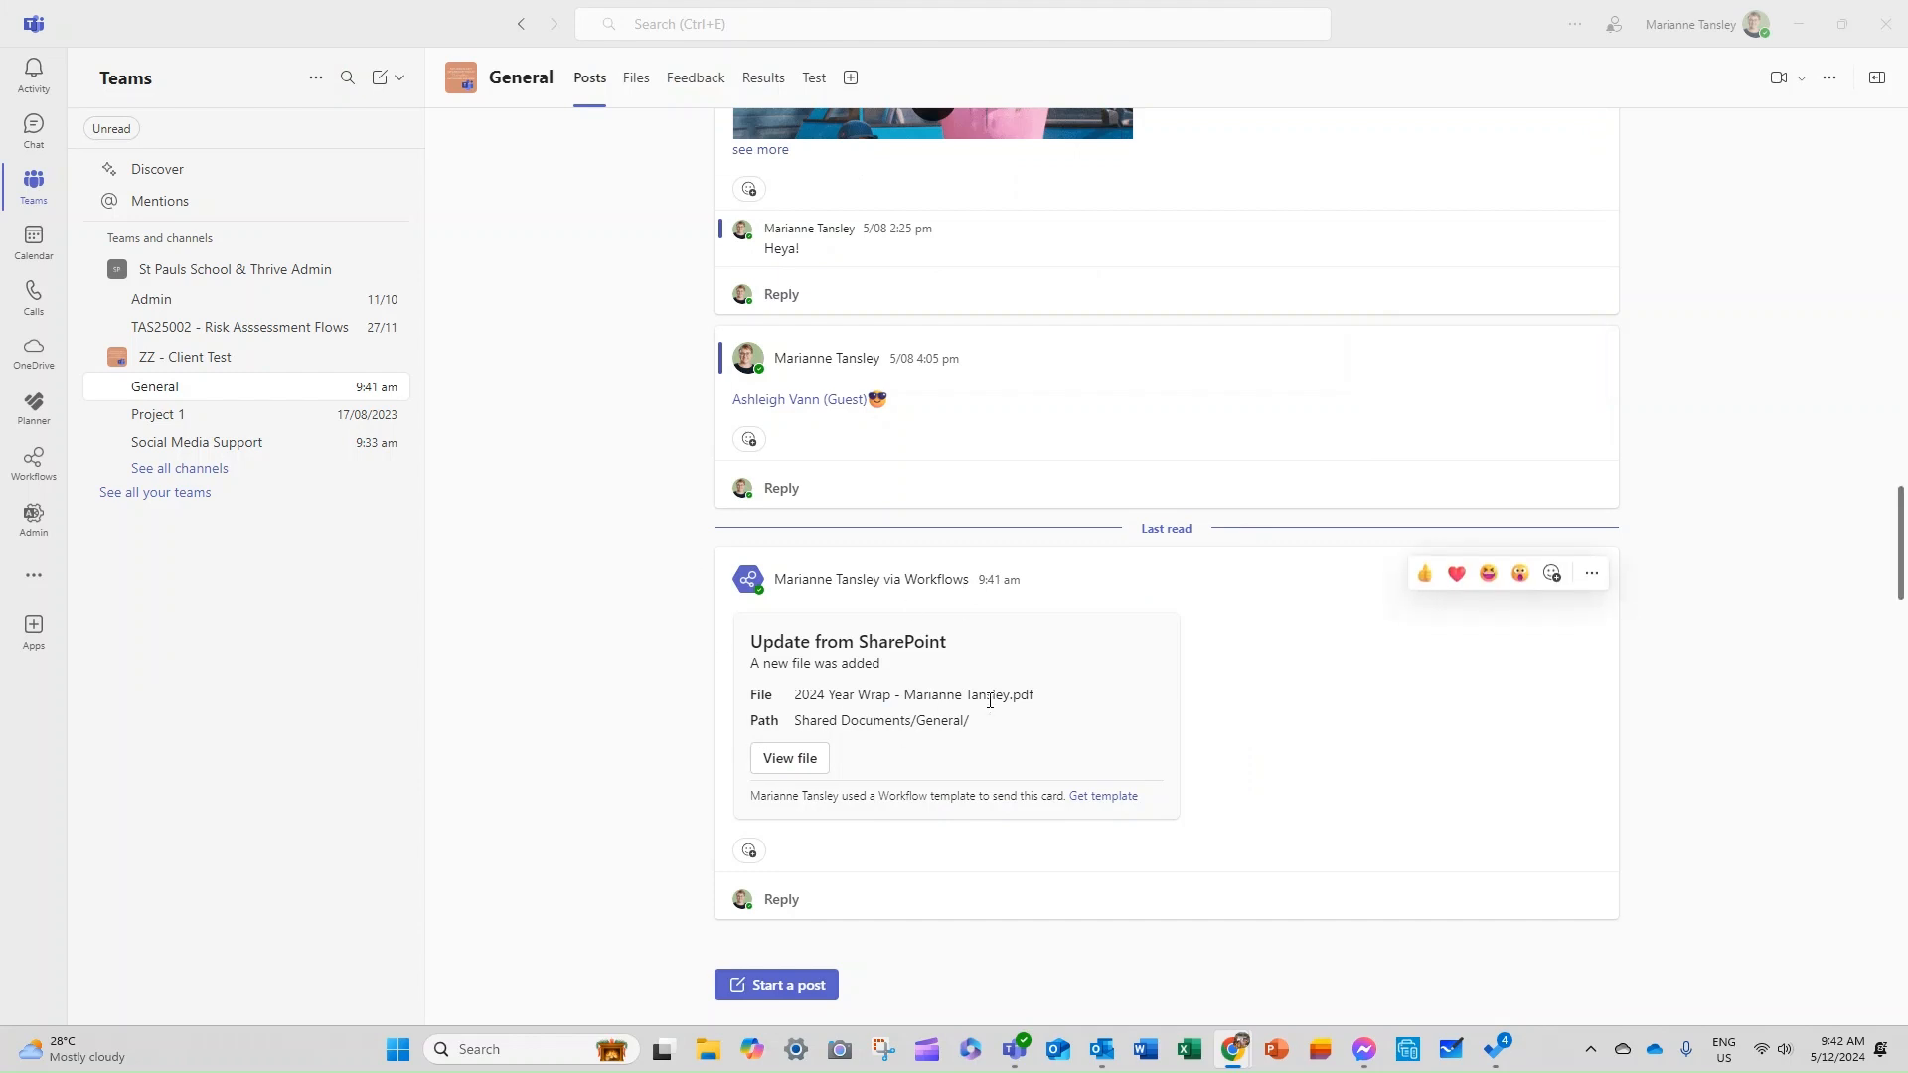
# Step: Open the details of the "NEW FILE - ZZ Client Test (General) - Team Notification" flow and review its run history and connections
pyautogui.click(34, 469)
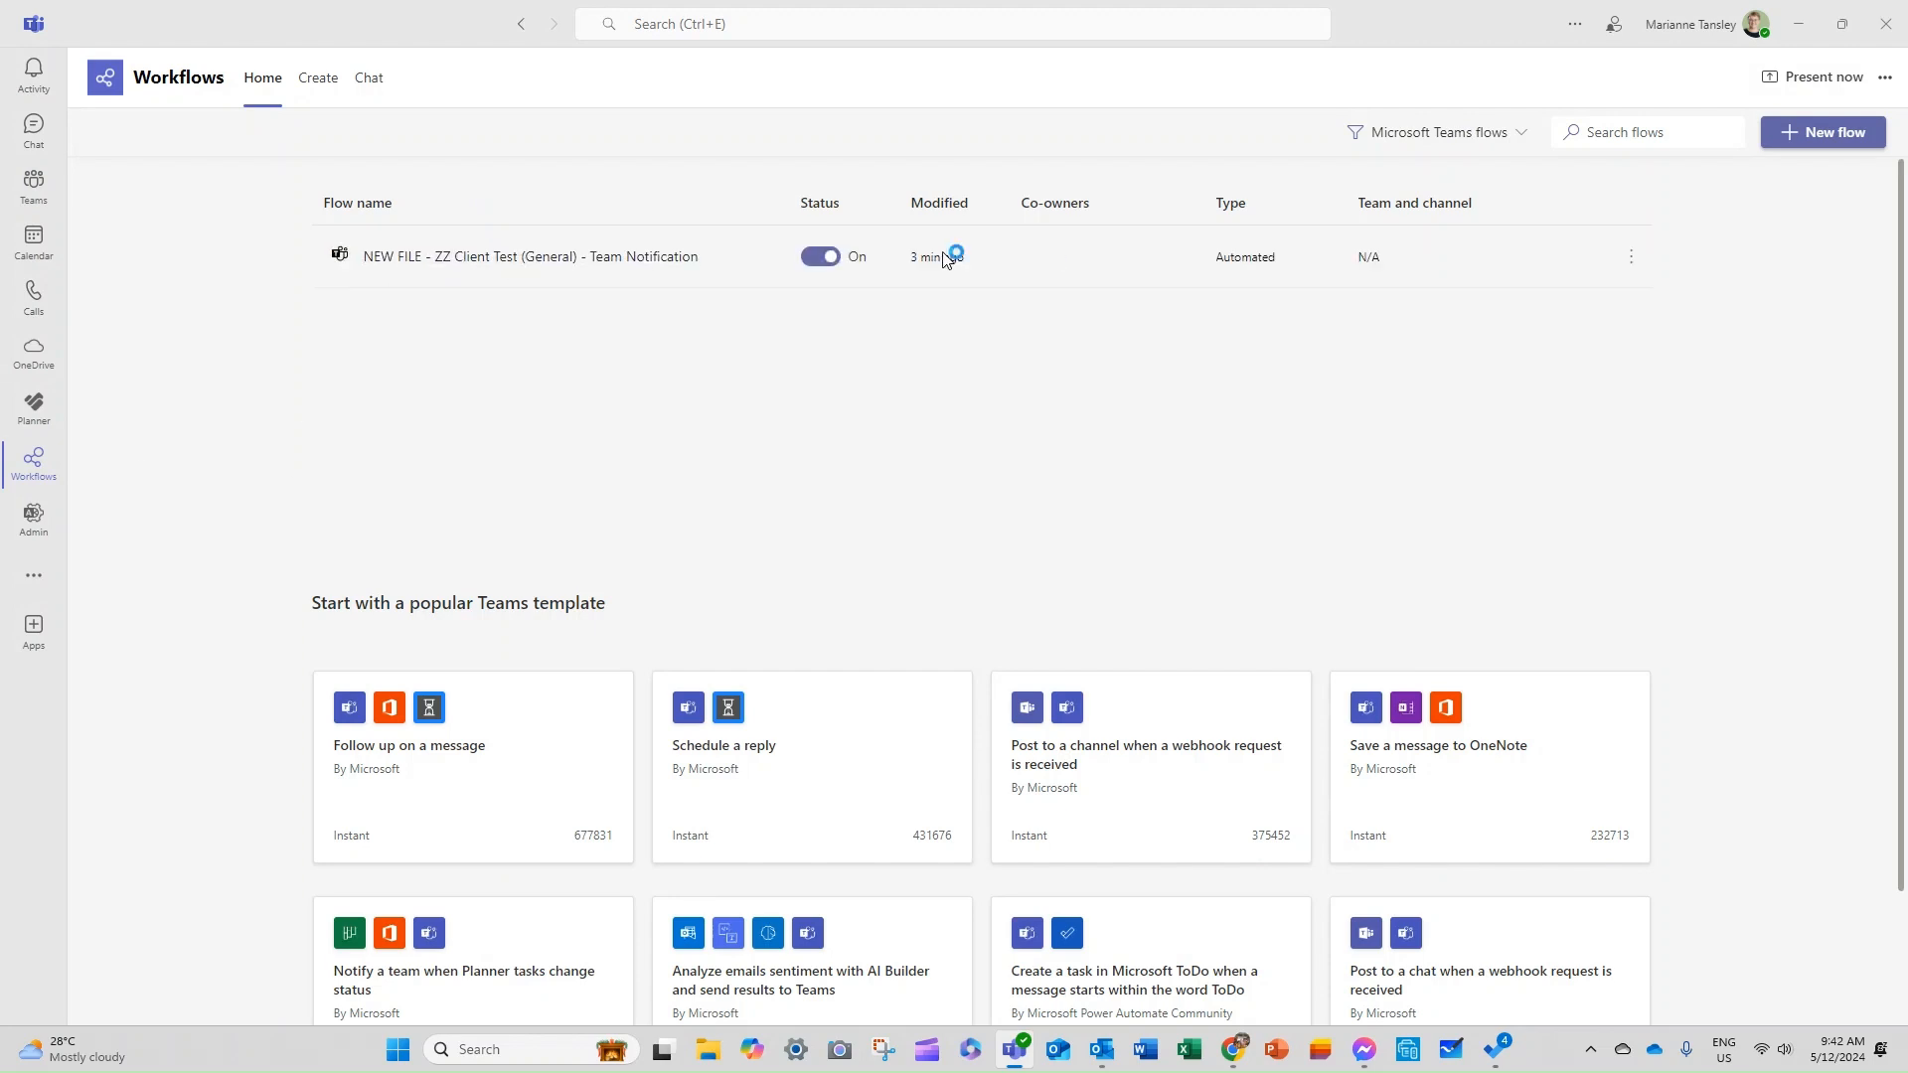
pyautogui.click(575, 261)
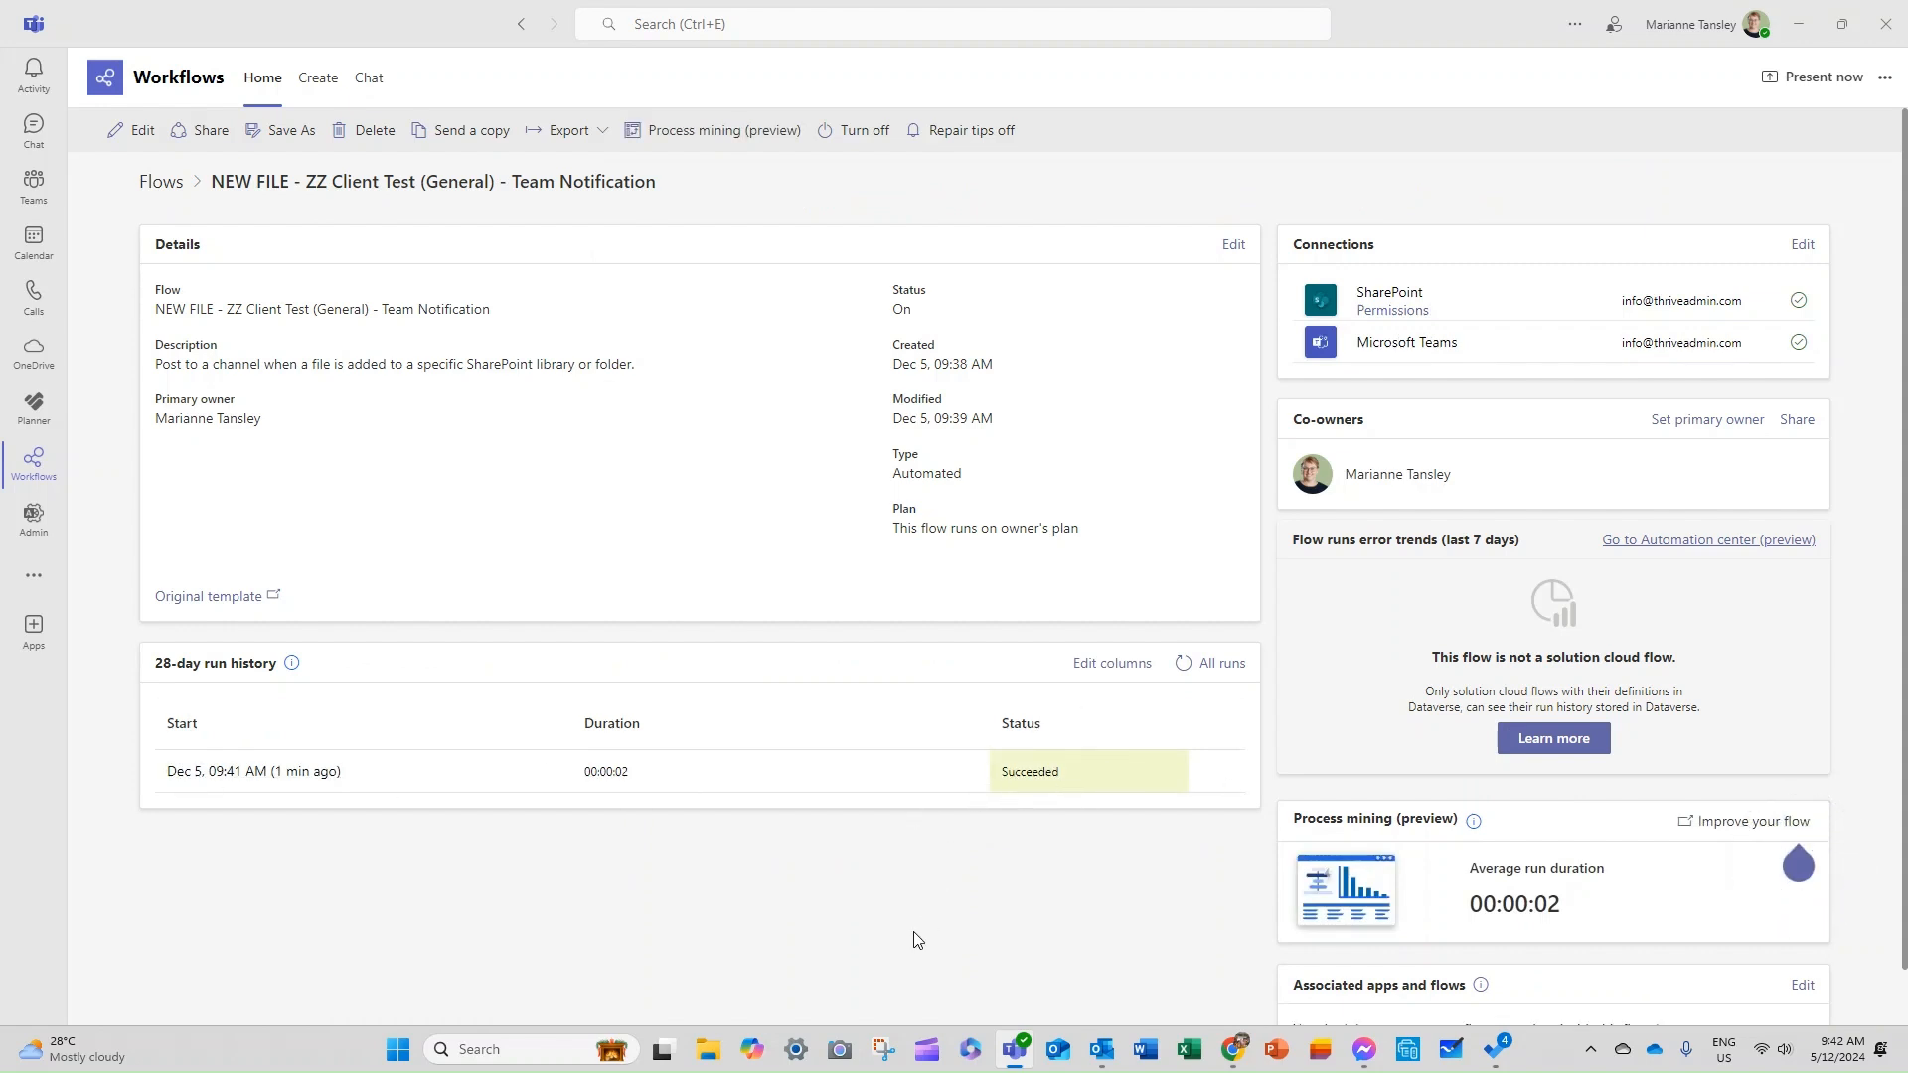
pyautogui.scroll(-2, 939, 908)
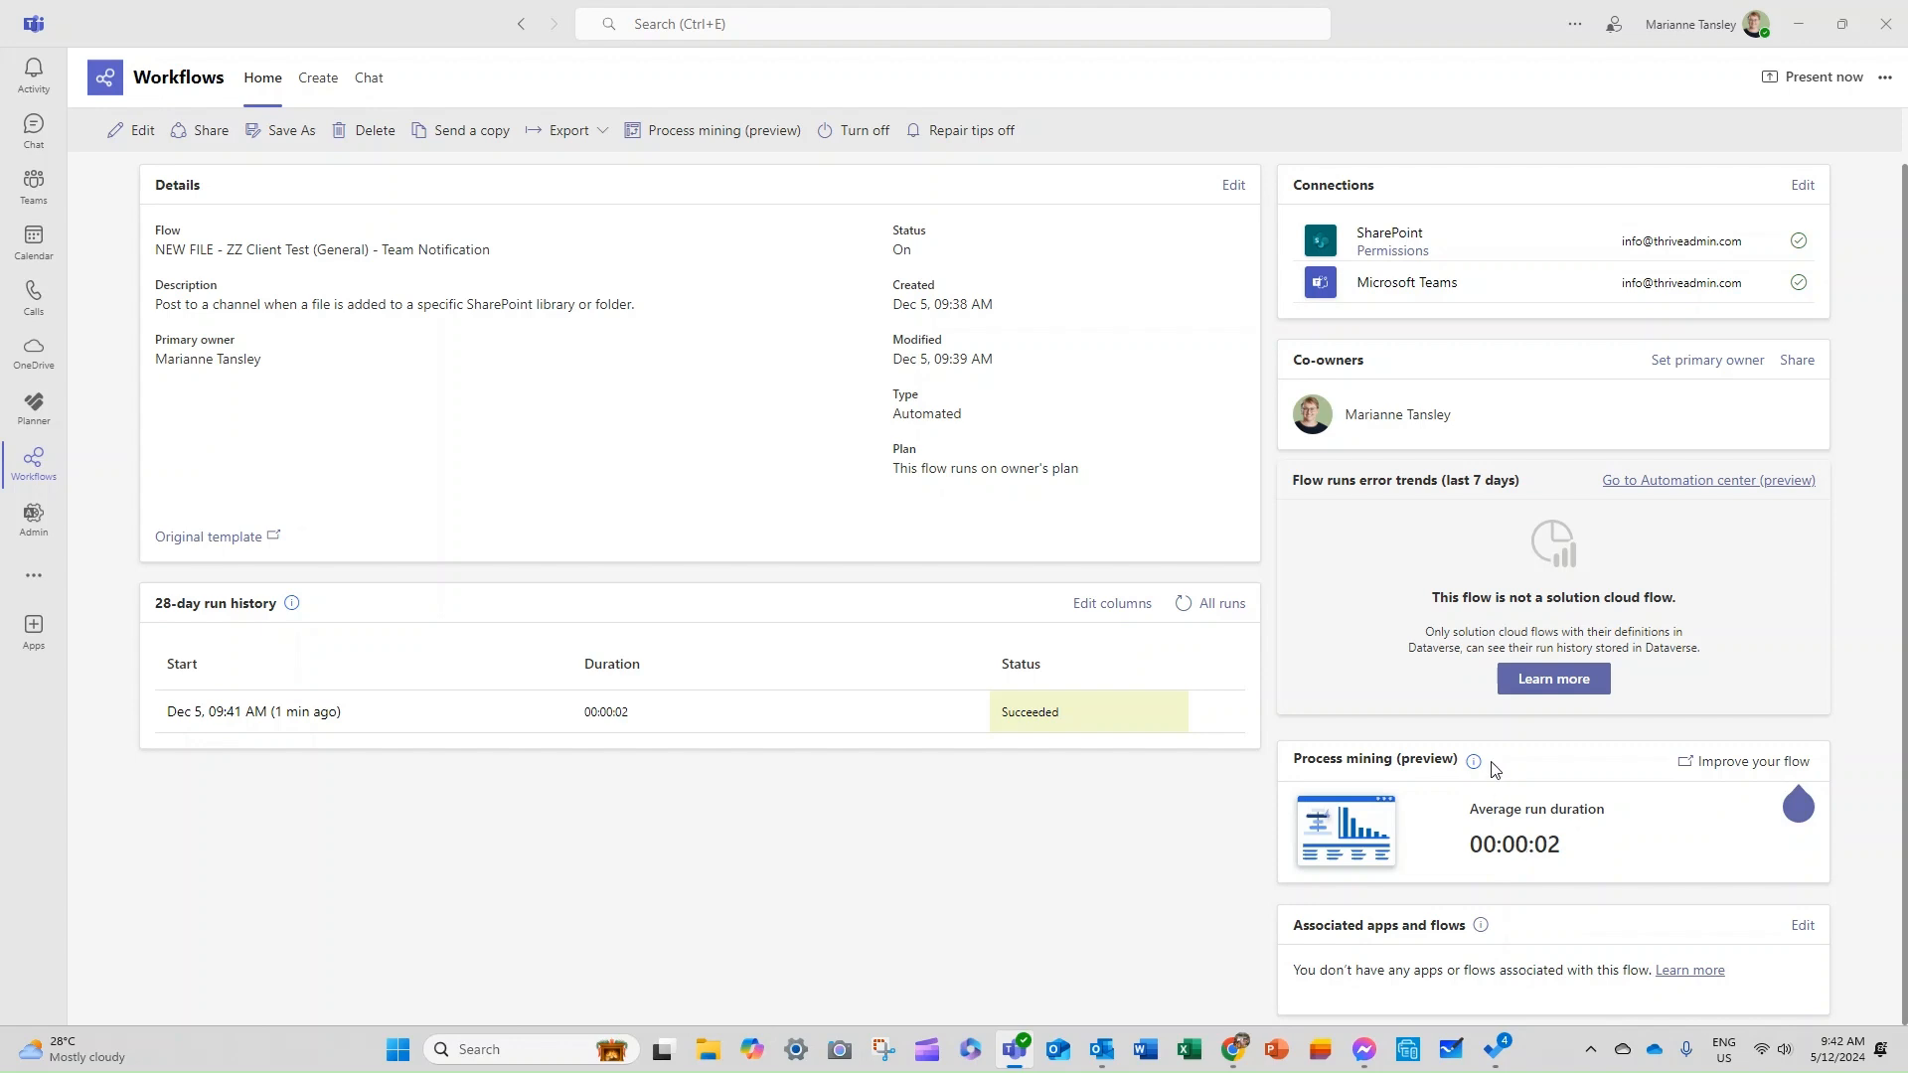
pyautogui.scroll(1, 731, 733)
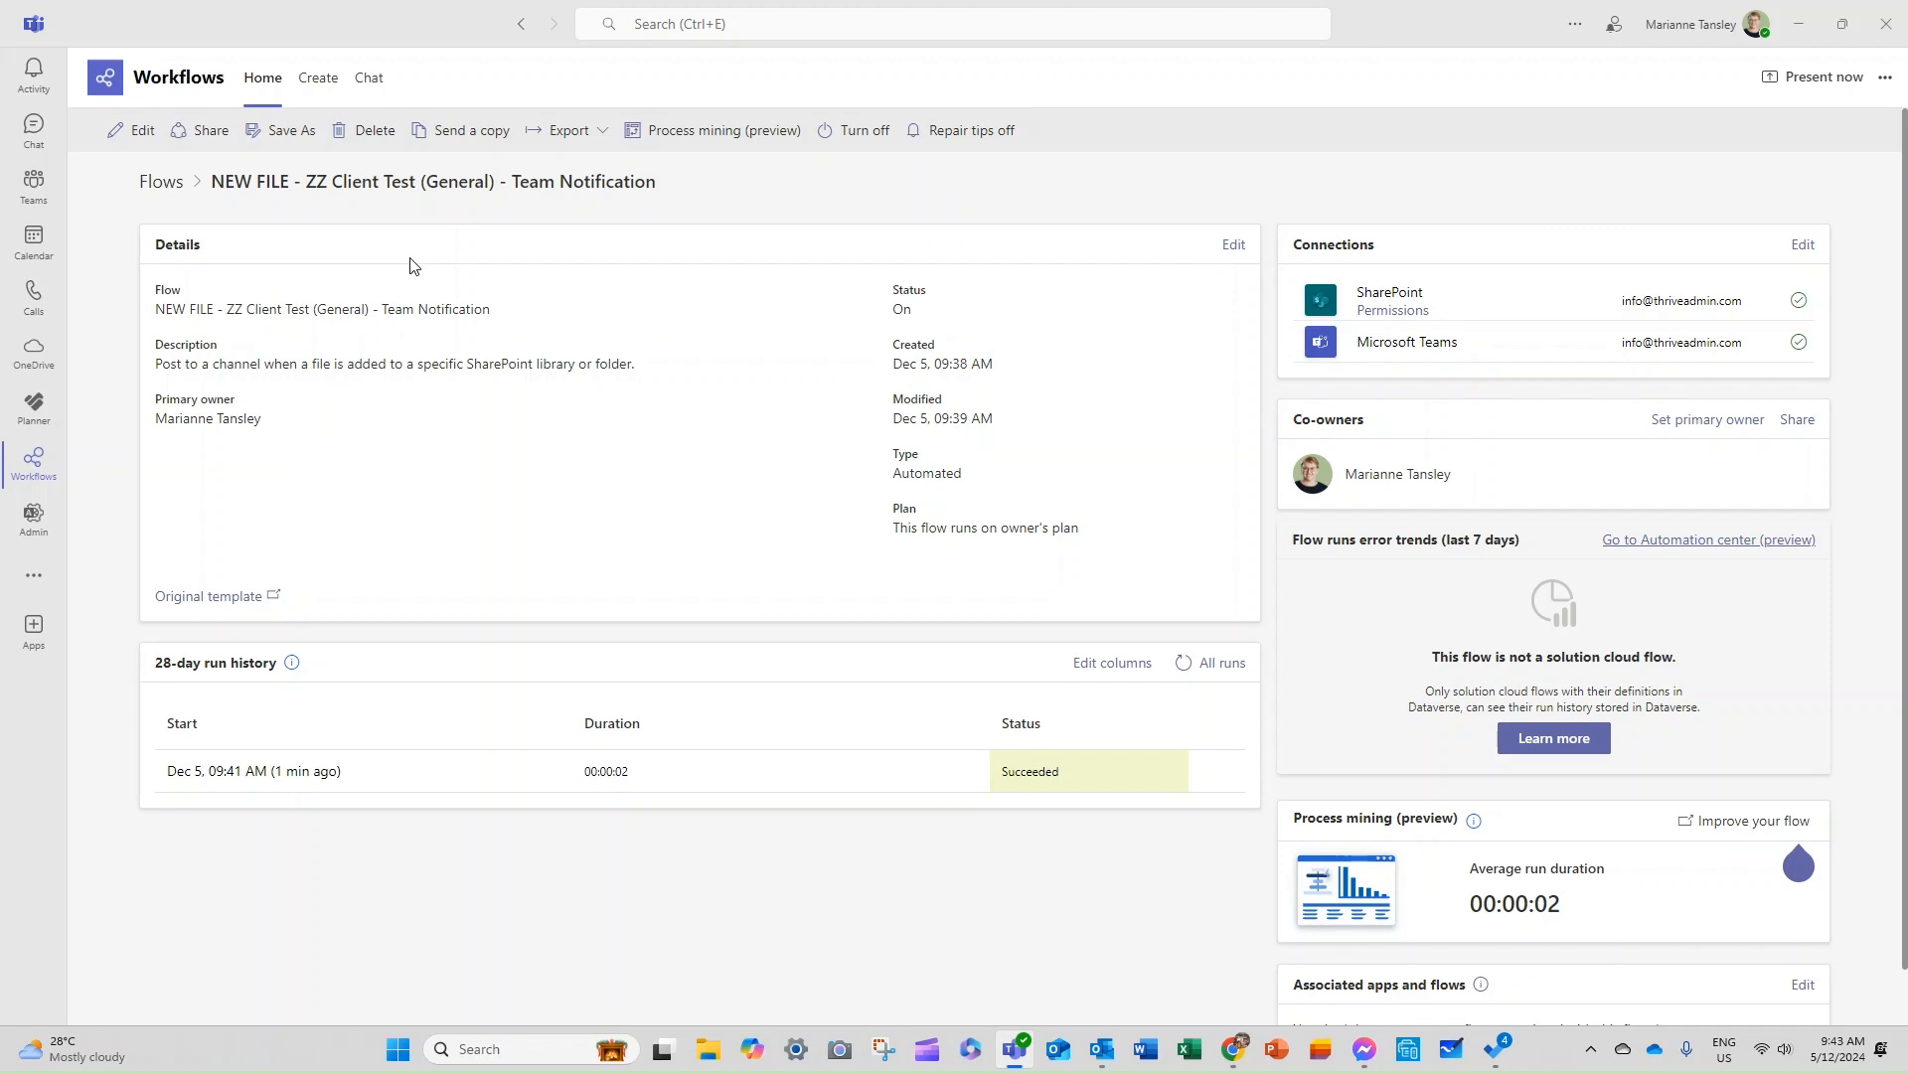
pyautogui.hotkey('alt', 'Tab')
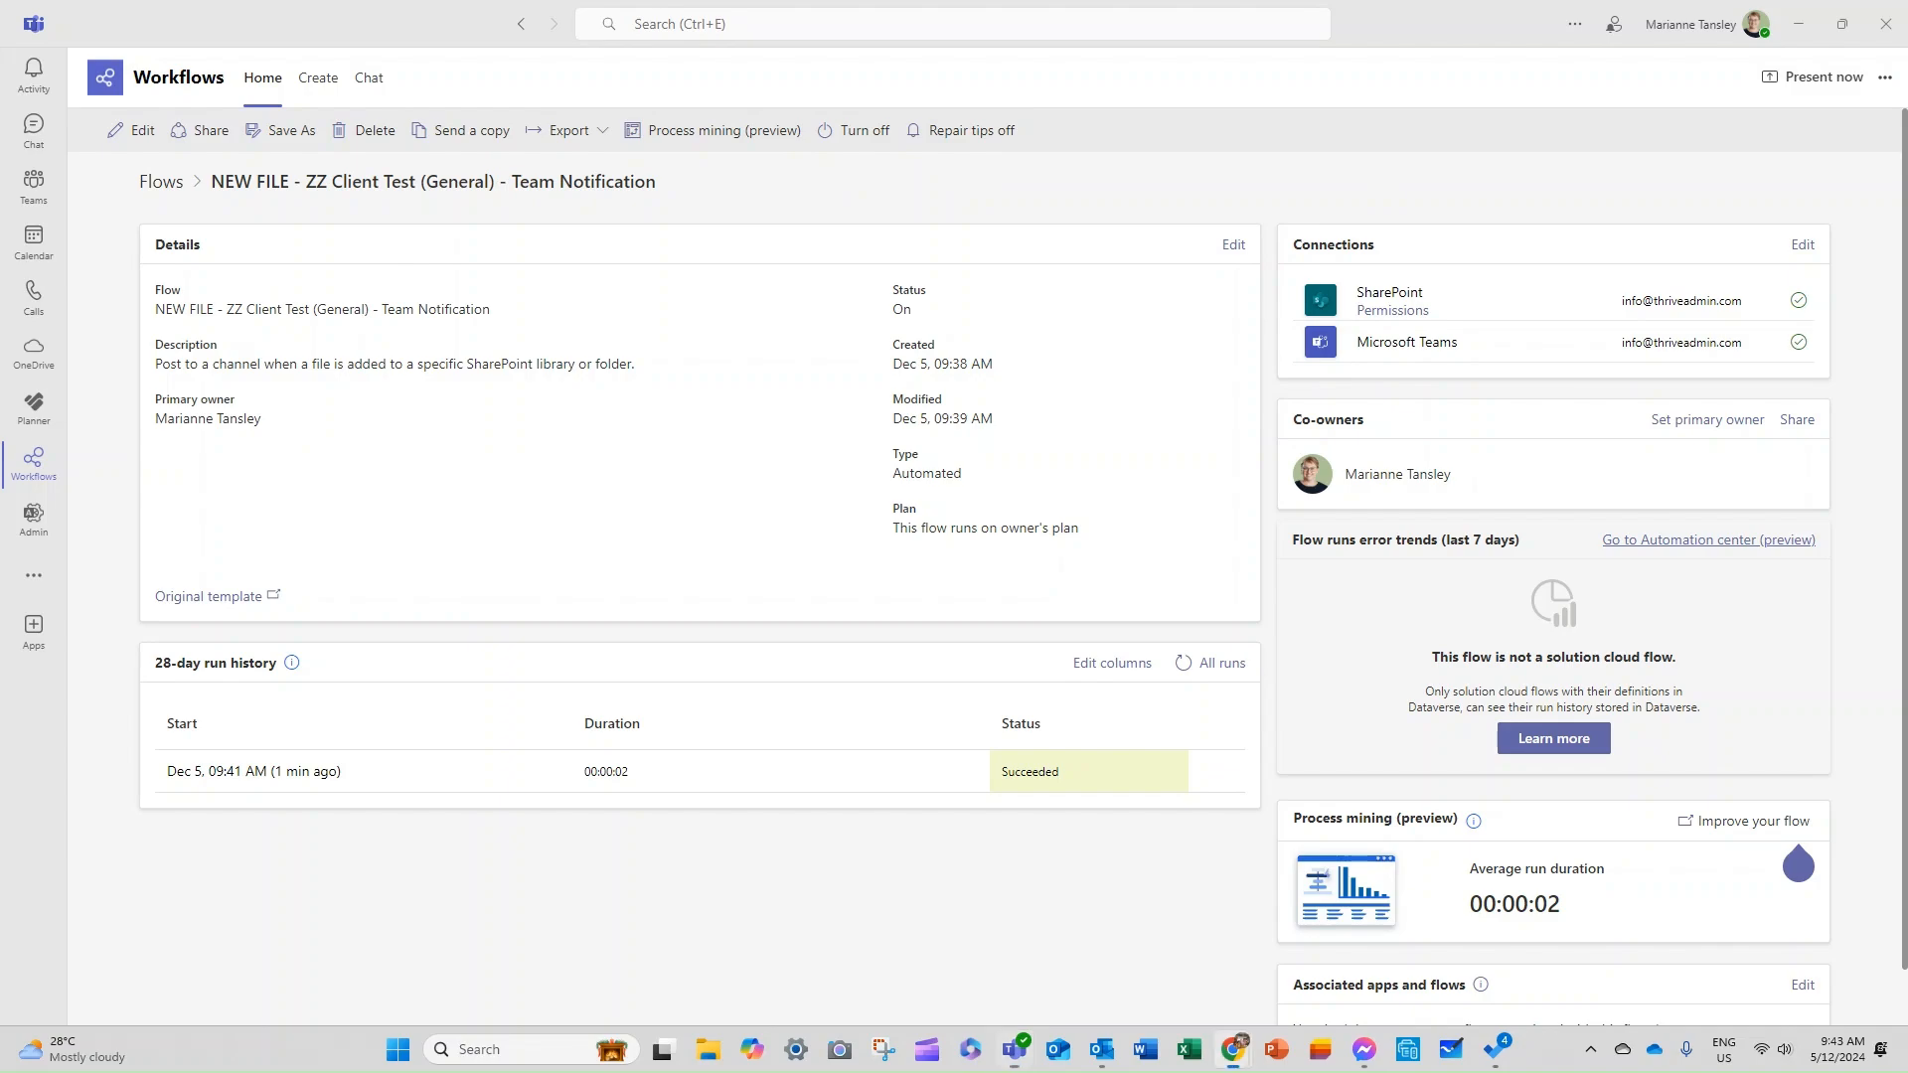